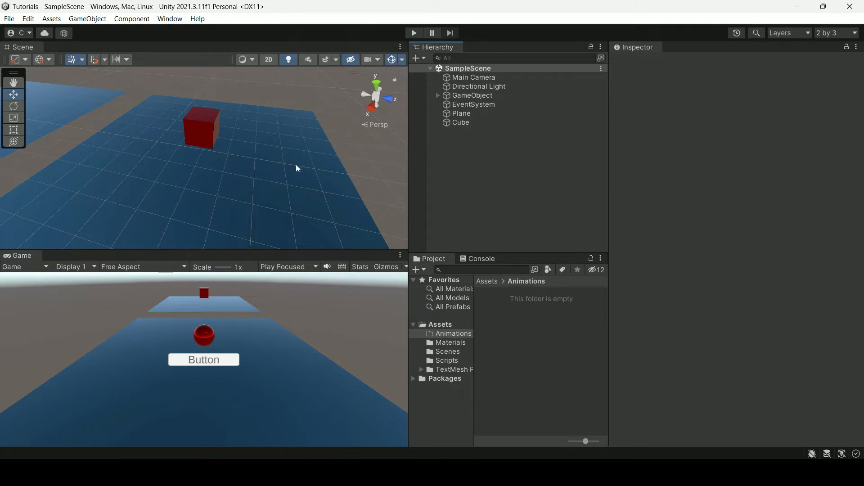
click(204, 133)
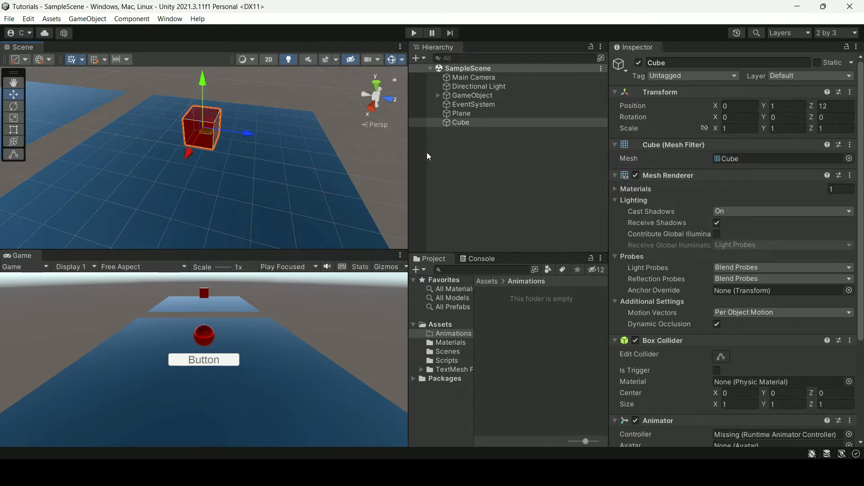
click(370, 131)
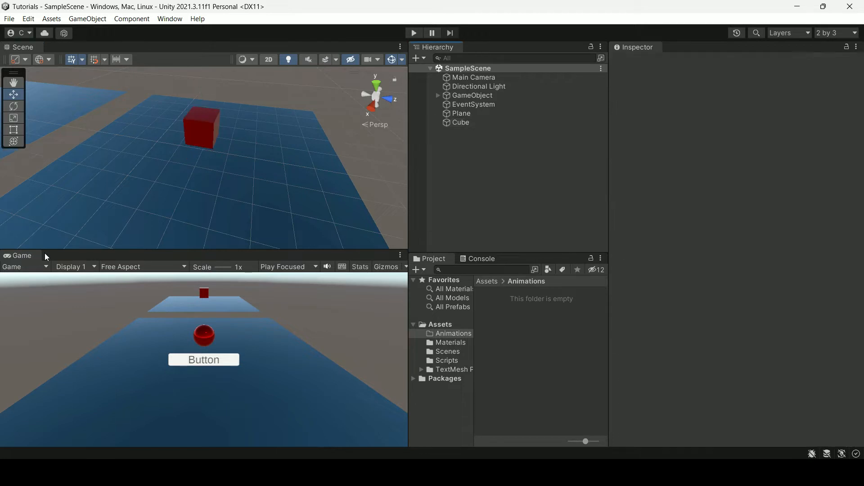
Open the Animation window and dock it beside the Game view.
click(170, 20)
mouse_move(250, 242)
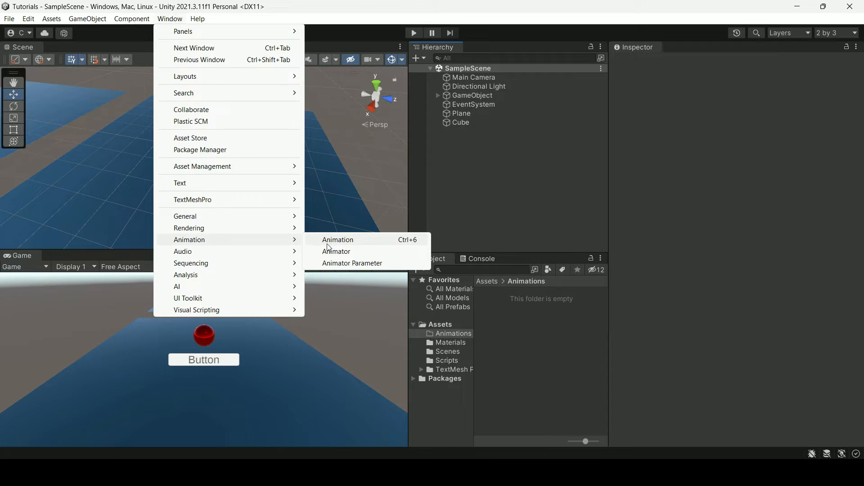
click(344, 243)
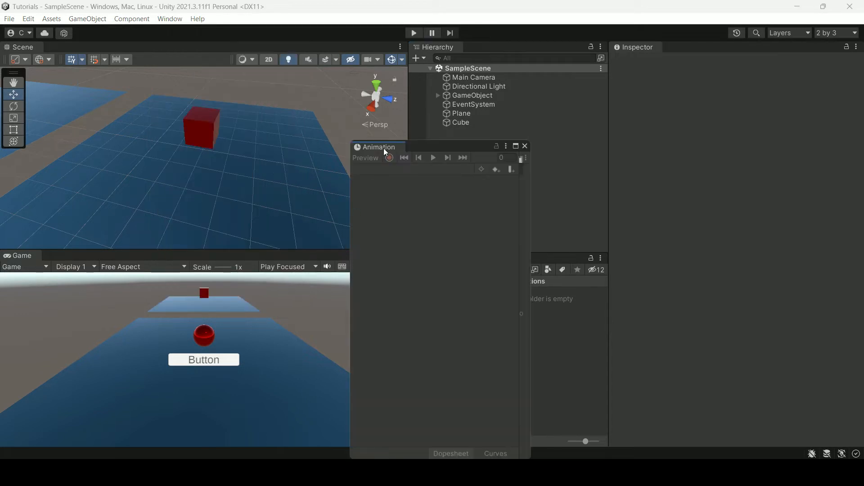
drag(385, 151, 72, 259)
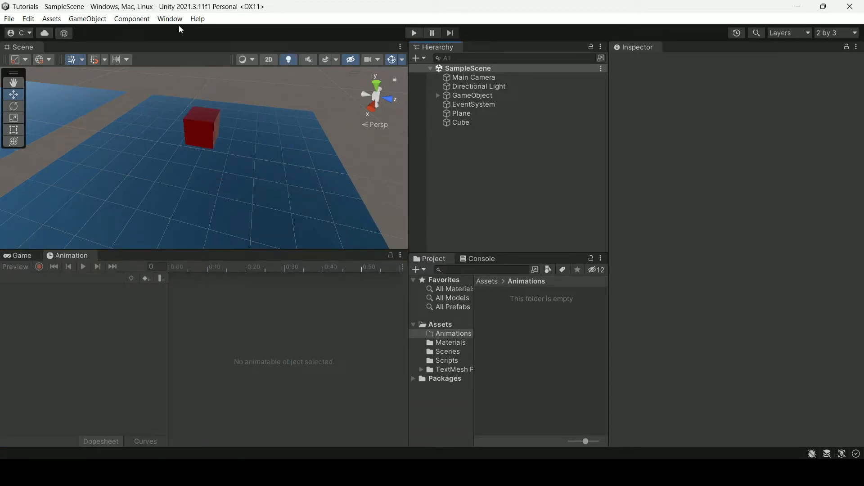
Open the Animator window and dock it next to the Animation window.
click(169, 19)
mouse_move(216, 239)
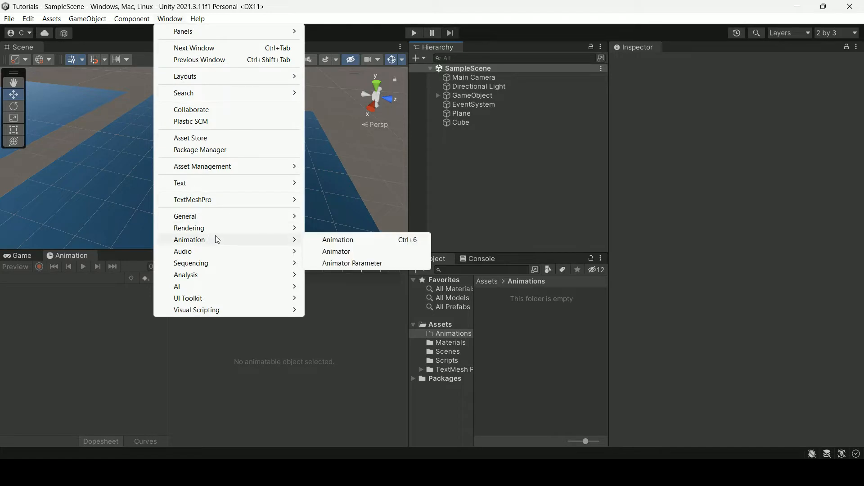
click(339, 251)
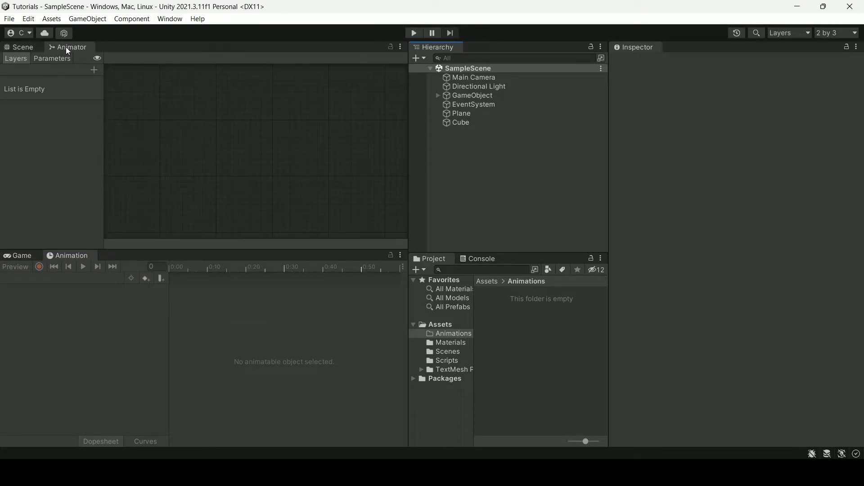
drag(66, 46, 137, 259)
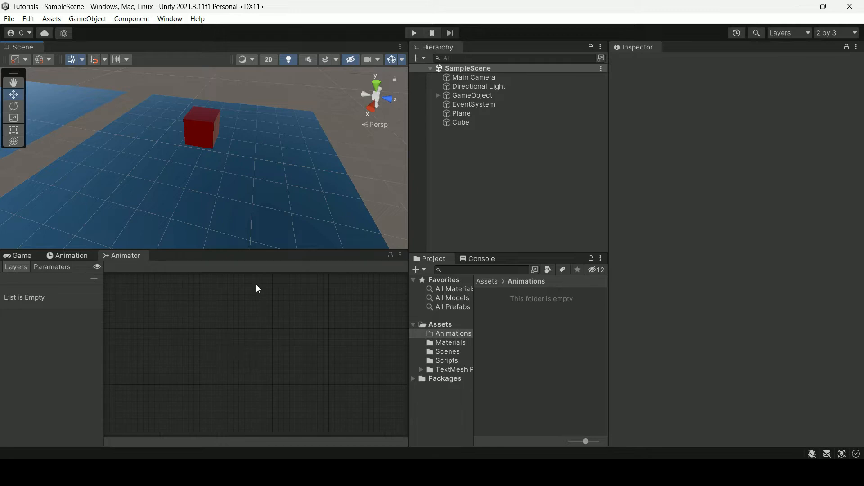
Create an animation clip for the red Cube and save it as CuberAnim.anim in the Assets/Animations folder.
click(73, 256)
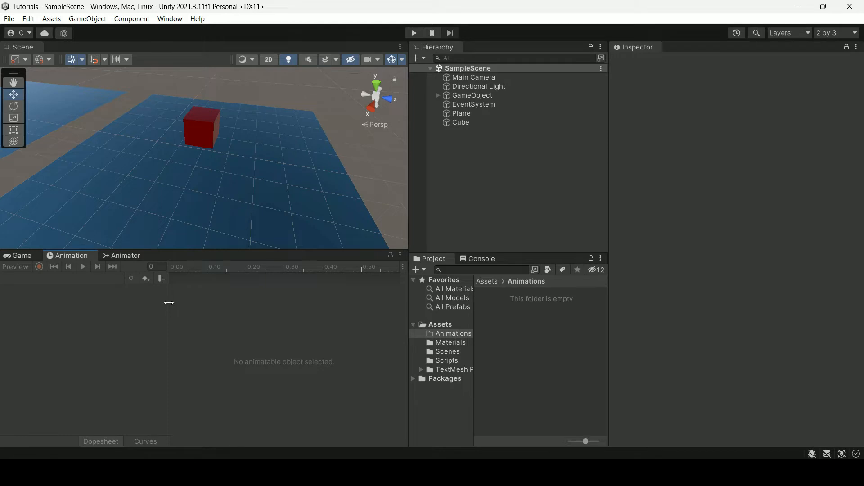
click(199, 128)
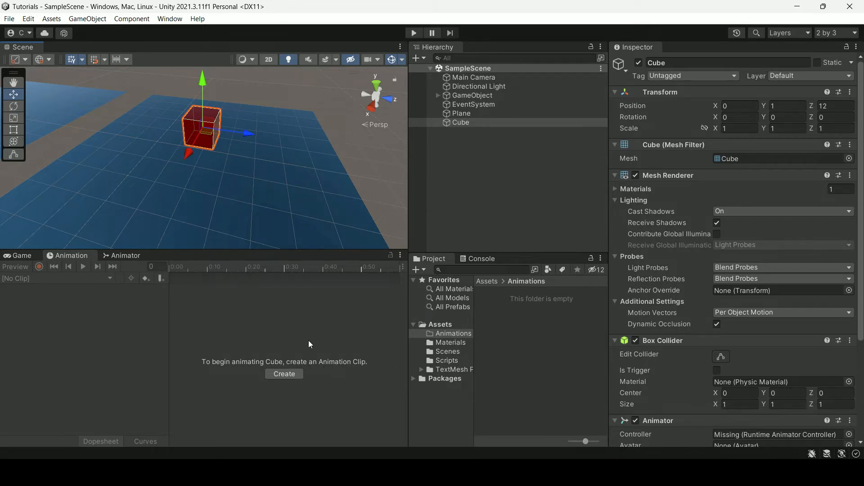
click(295, 374)
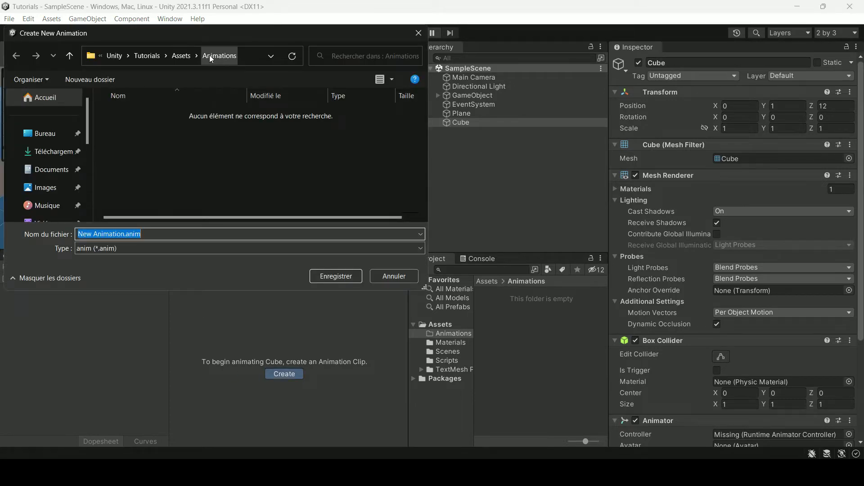
click(181, 55)
click(139, 116)
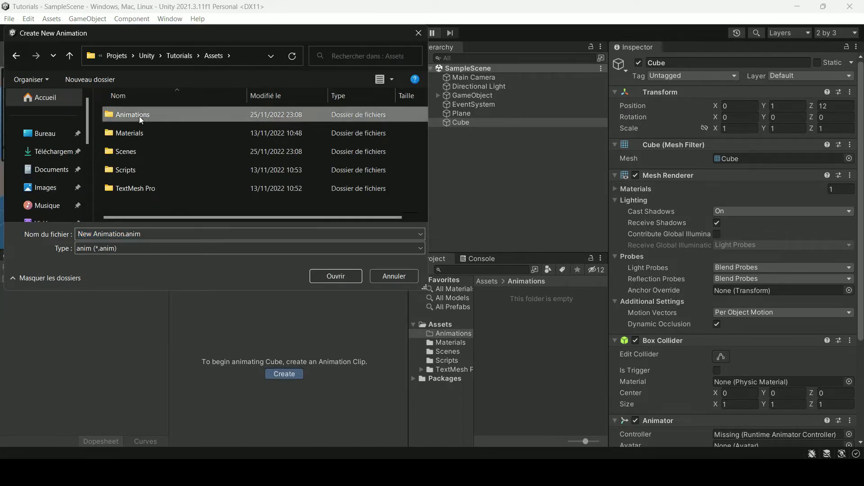
double_click(139, 115)
click(123, 234)
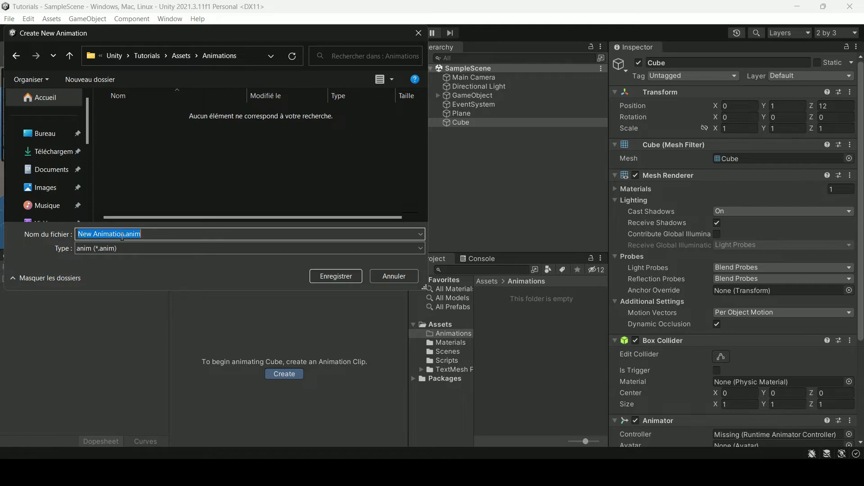
drag(122, 234, 39, 244)
text(Cuber)
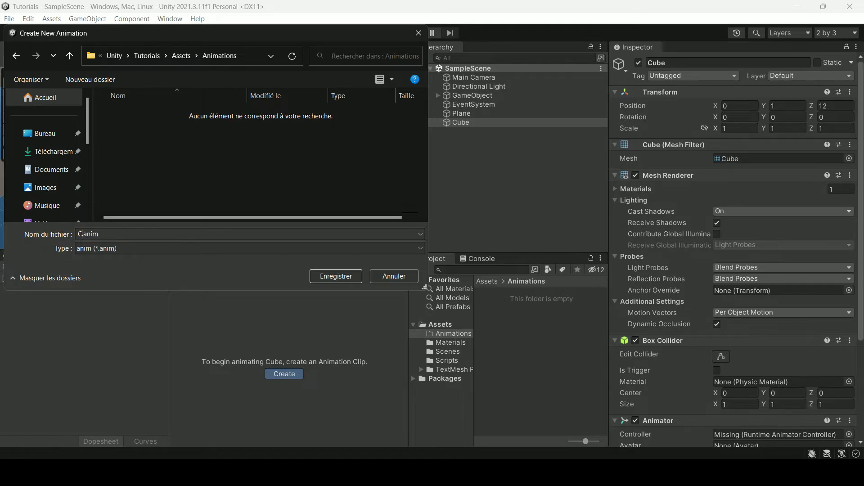
text(Anim)
click(321, 278)
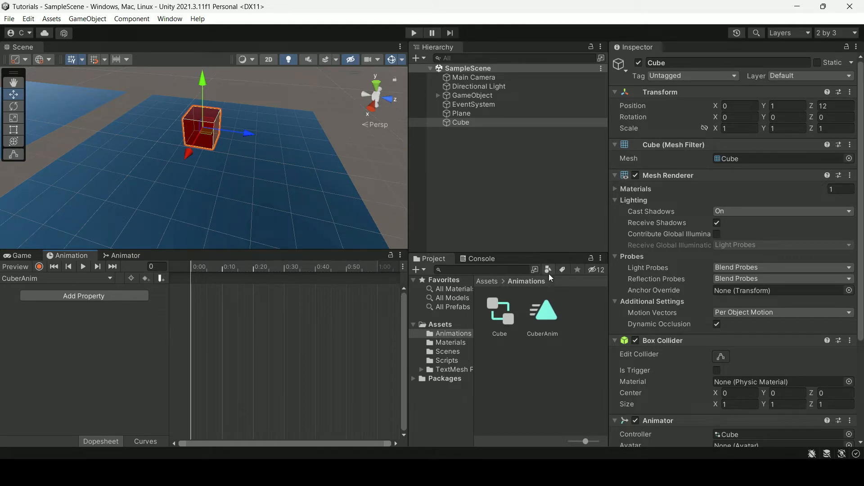
Rename the new clip as CubeAnim and inspect the Cube controller's states and the clip's settings.
click(545, 327)
click(496, 329)
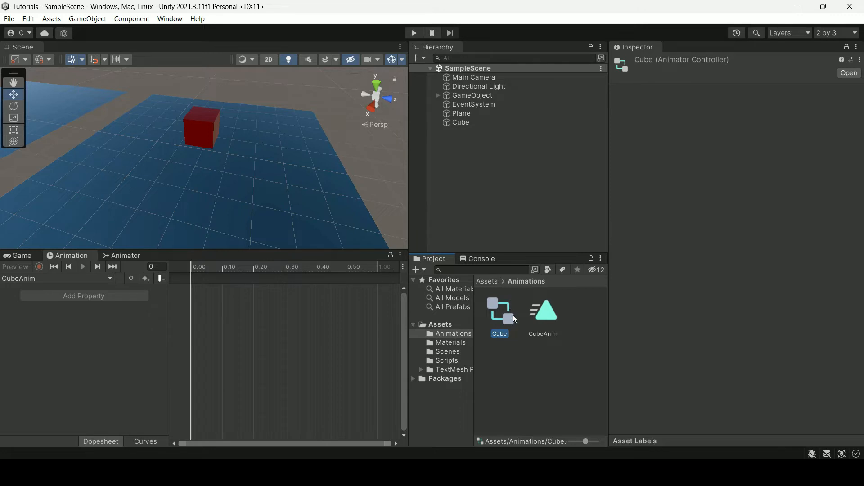
click(119, 258)
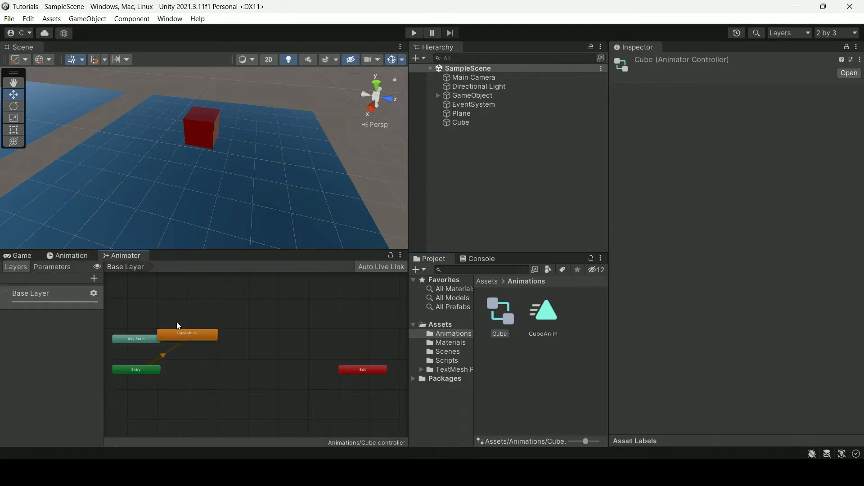
click(87, 258)
click(537, 320)
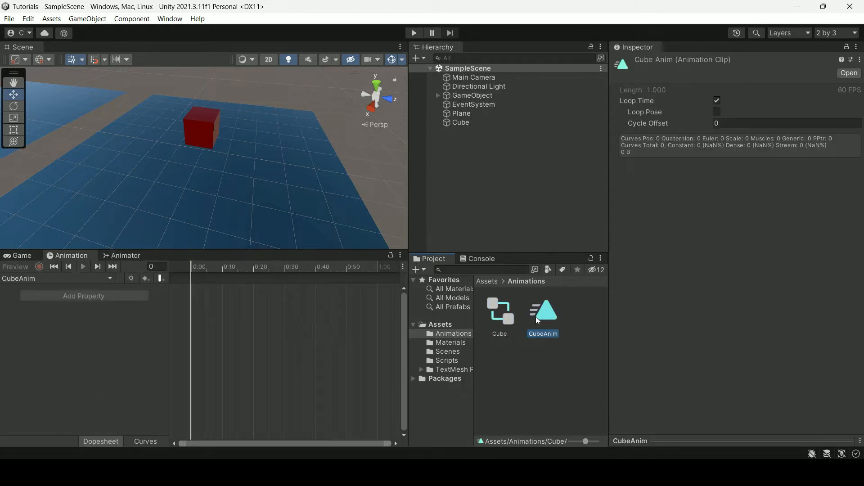
click(42, 279)
Add the Cube's Transform Position, Rotation and Scale properties to the CubeAnim clip.
click(201, 130)
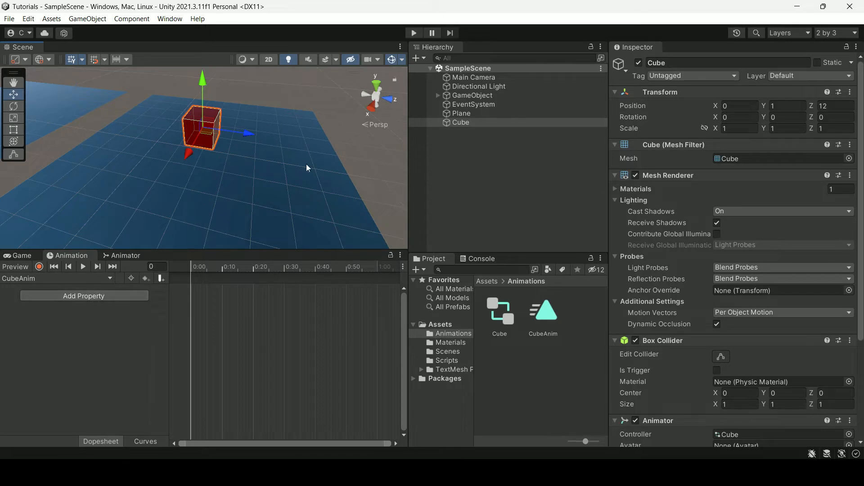
click(73, 297)
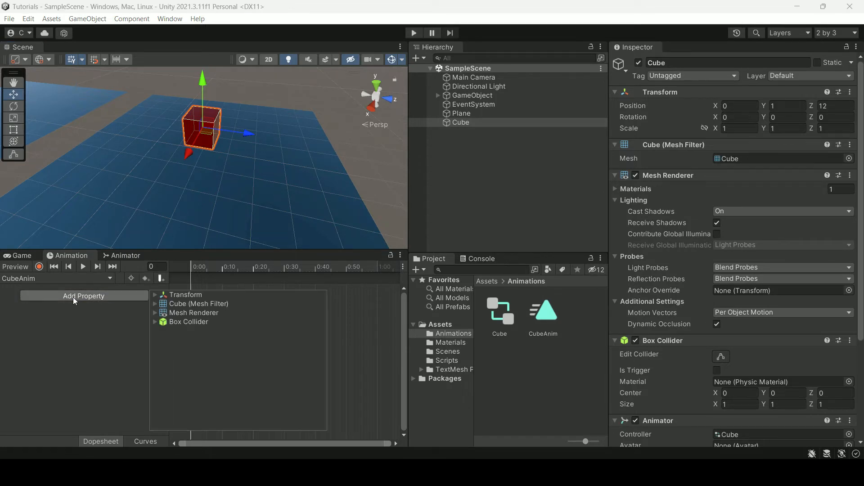
click(155, 295)
click(322, 305)
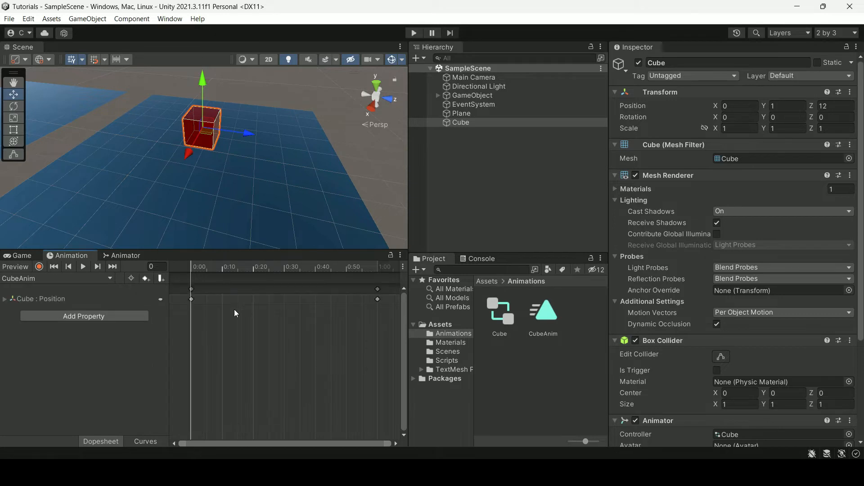
click(75, 317)
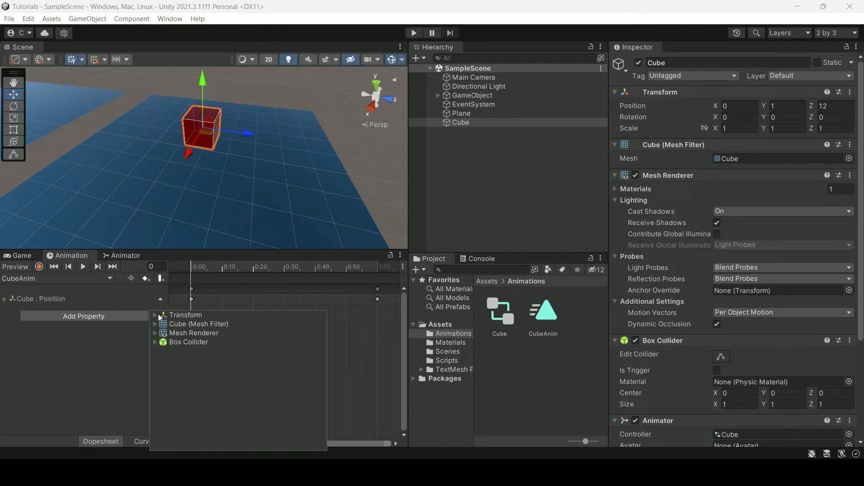
click(155, 315)
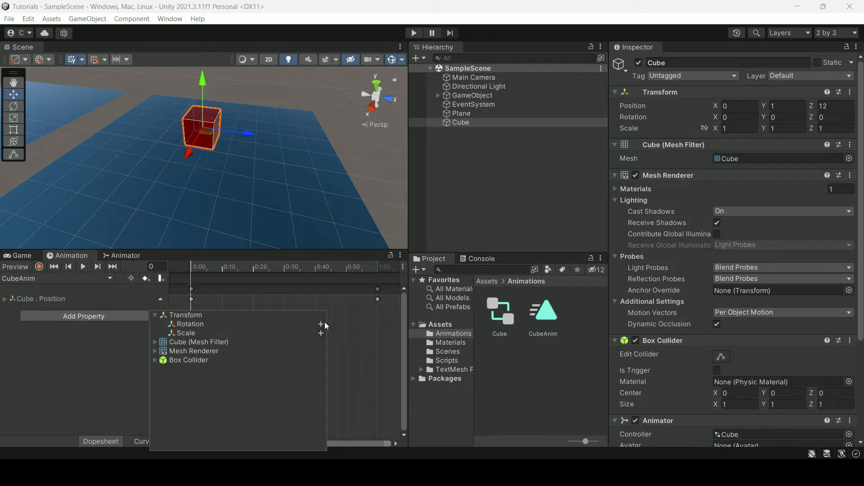
click(321, 324)
click(85, 326)
click(155, 324)
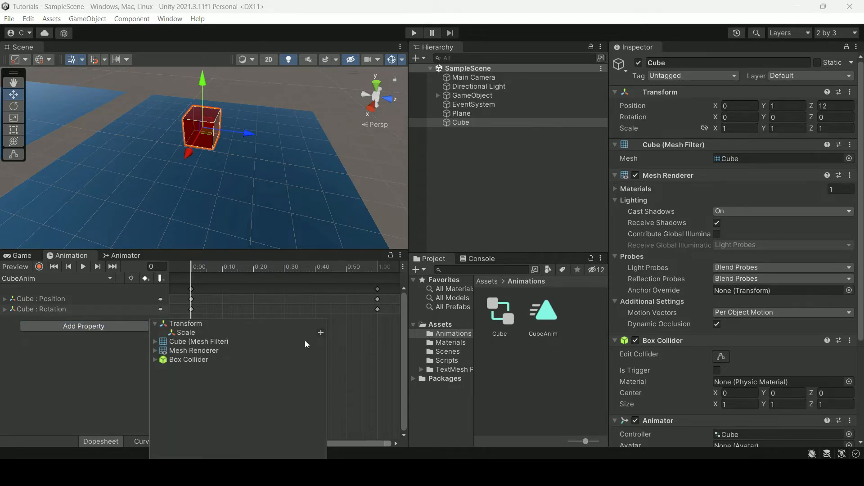
click(321, 333)
Add the Cube's Mesh Filter Mesh property to the CubeAnim clip.
click(86, 336)
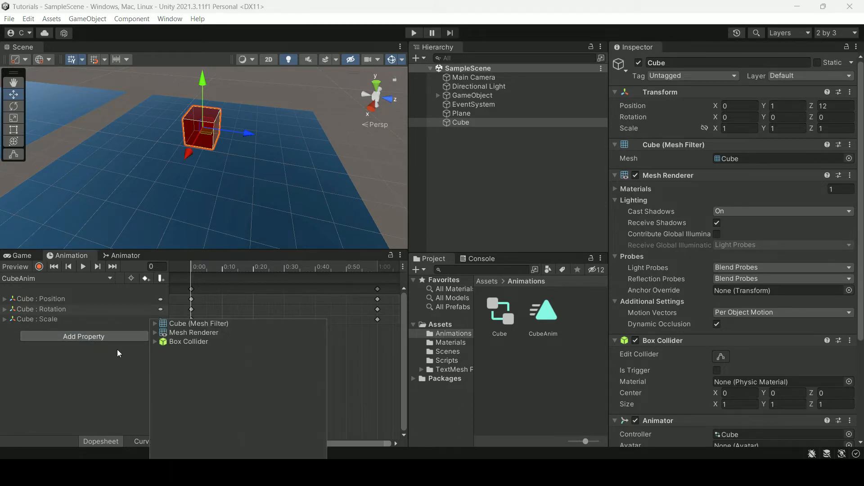
click(155, 324)
click(321, 332)
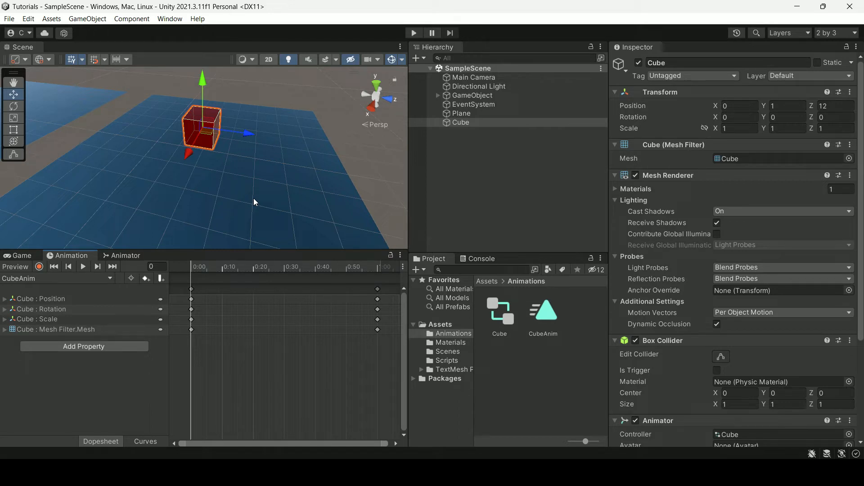
At frame 180 (3:00) of the clip, move the Cube along its Z axis and set Position Z to 15.
click(378, 299)
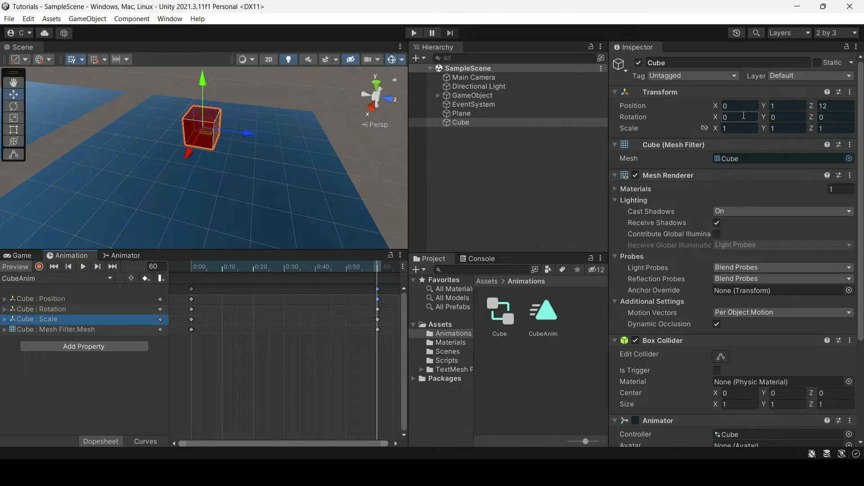
scroll(290, 306, down, 10)
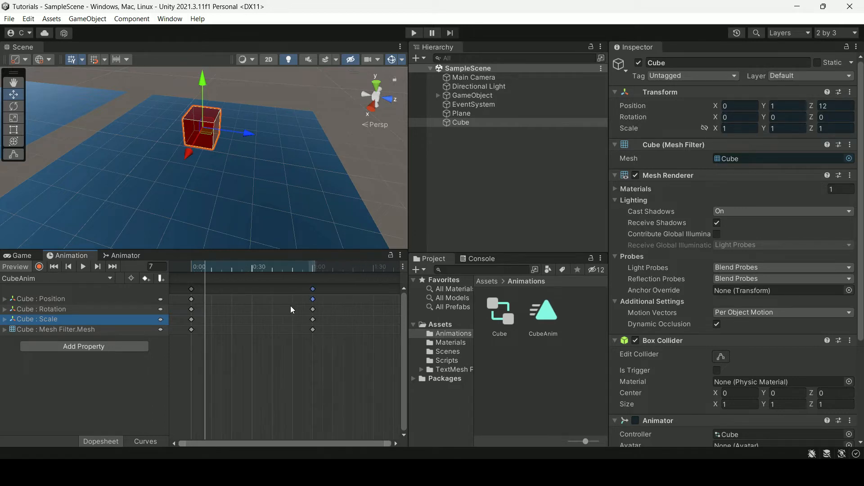
click(377, 267)
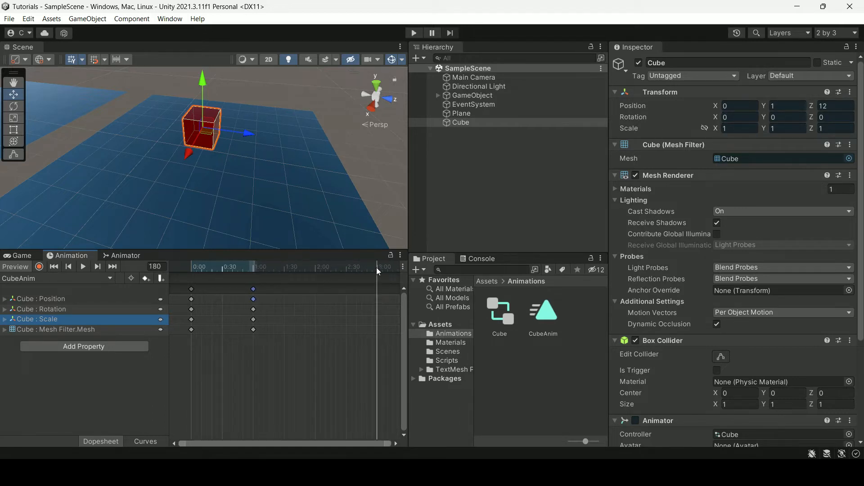
drag(377, 269, 377, 276)
click(323, 298)
drag(246, 135, 380, 156)
click(840, 106)
key(BackSpace)
key(BackSpace)
key(BackSpace)
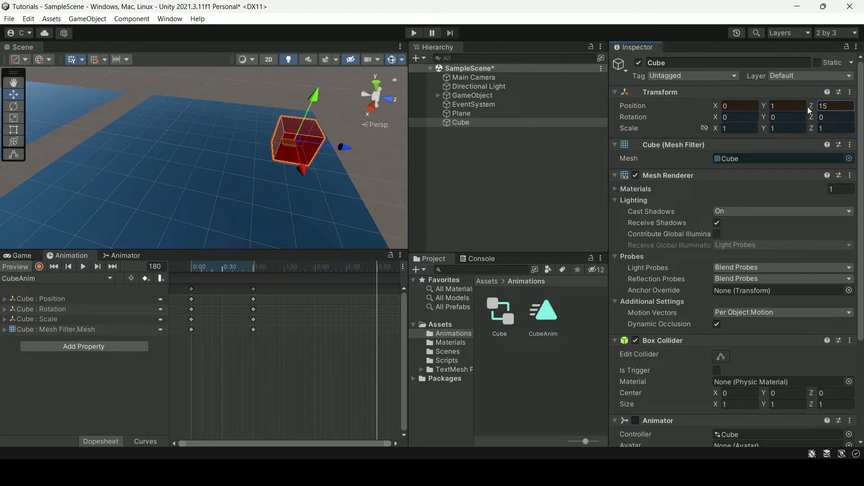
Add a key for the Cube's Position property at frame 180.
click(38, 301)
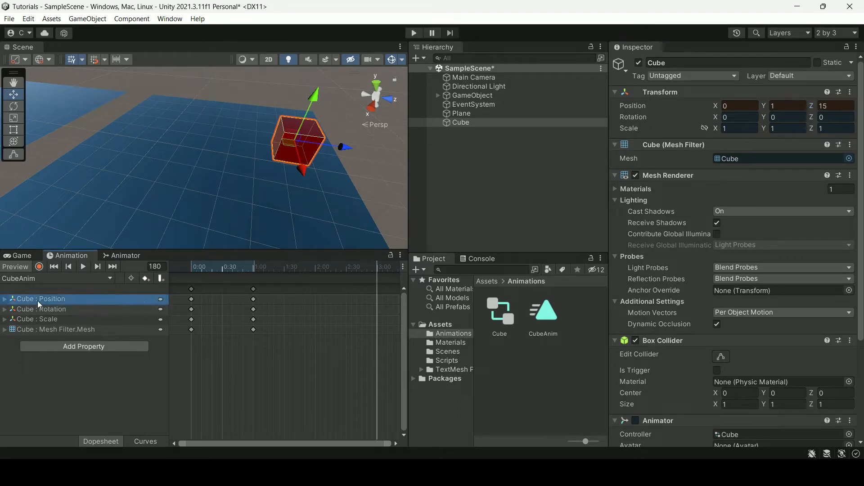
right_click(39, 305)
click(82, 328)
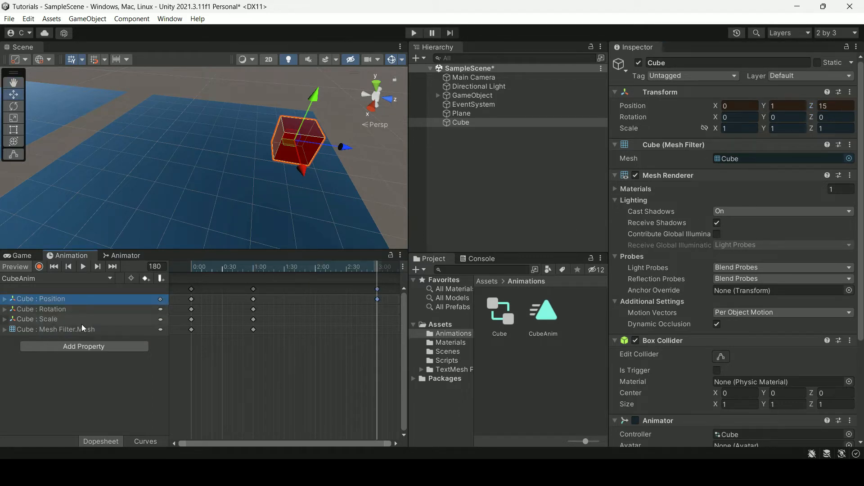
right_click(68, 301)
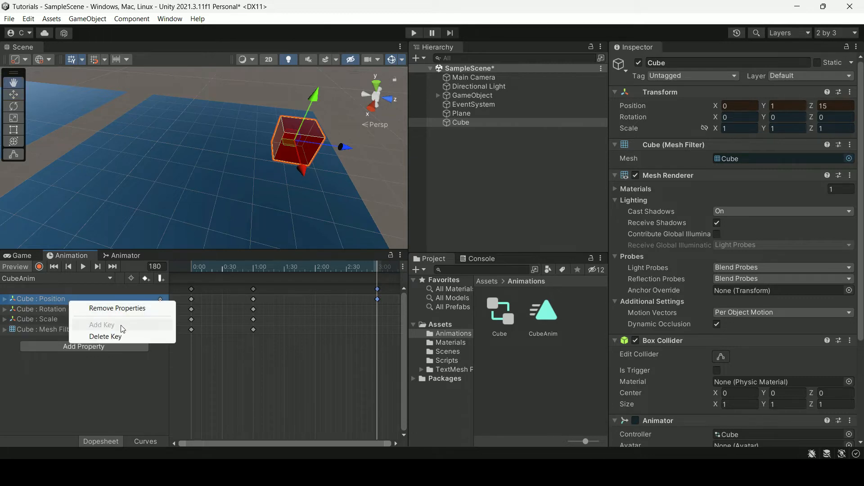
click(63, 301)
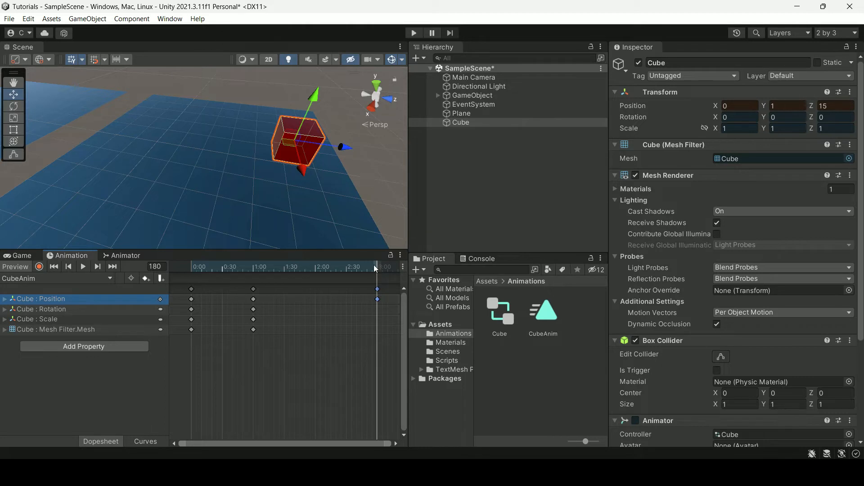
Scrub the timeline from 3:00 back to frame 0 to preview the Cube's movement.
drag(375, 269, 383, 270)
drag(380, 269, 376, 269)
drag(377, 267, 189, 271)
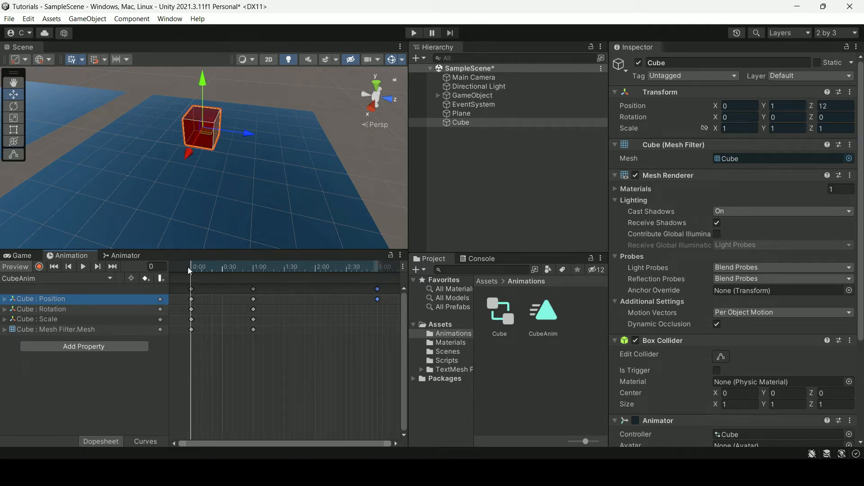
Play the CubeAnim clip to preview the Cube's movement and return the playhead to frame 180.
click(82, 267)
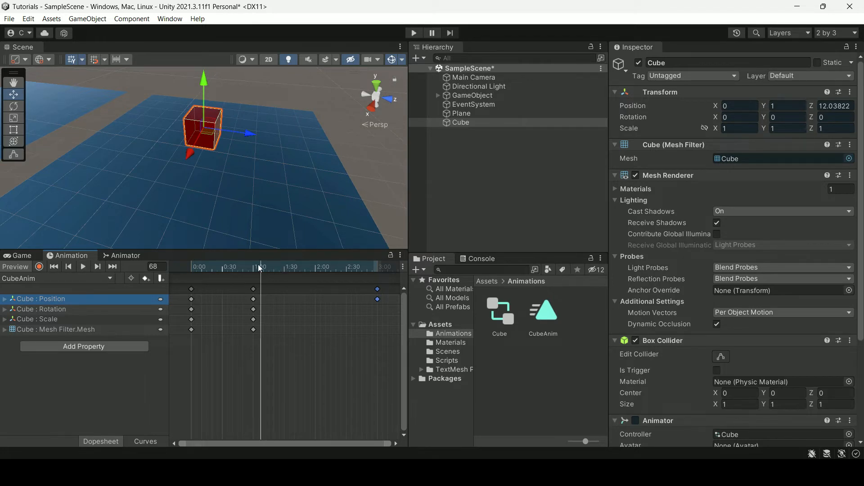
click(87, 264)
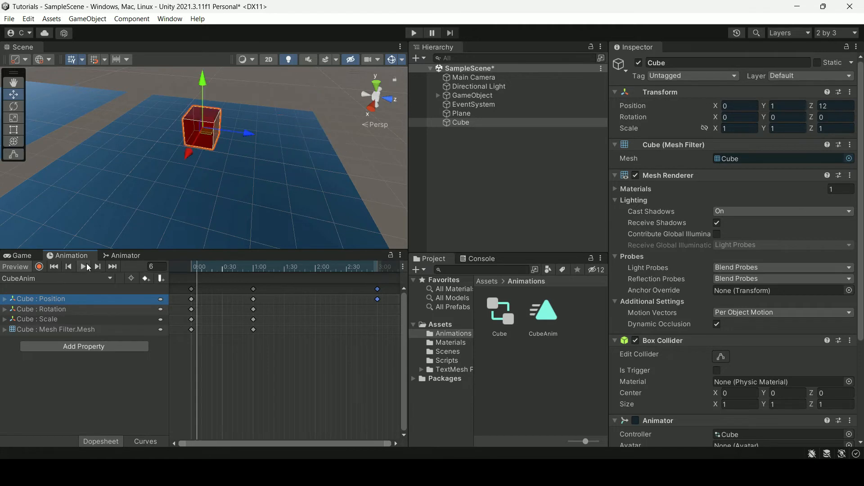
click(377, 268)
drag(376, 269, 378, 269)
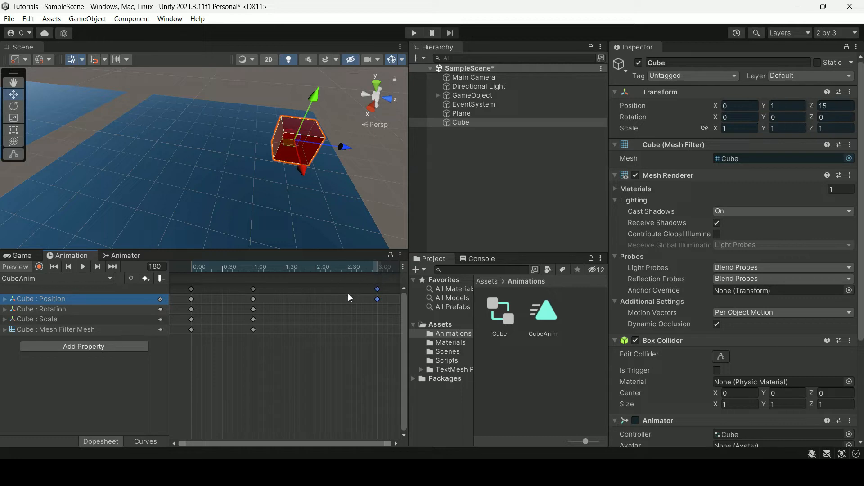
Move all of the clip's keys at 1:00 to frame 240 (4:00).
scroll(347, 294, down, 3)
drag(362, 269, 359, 269)
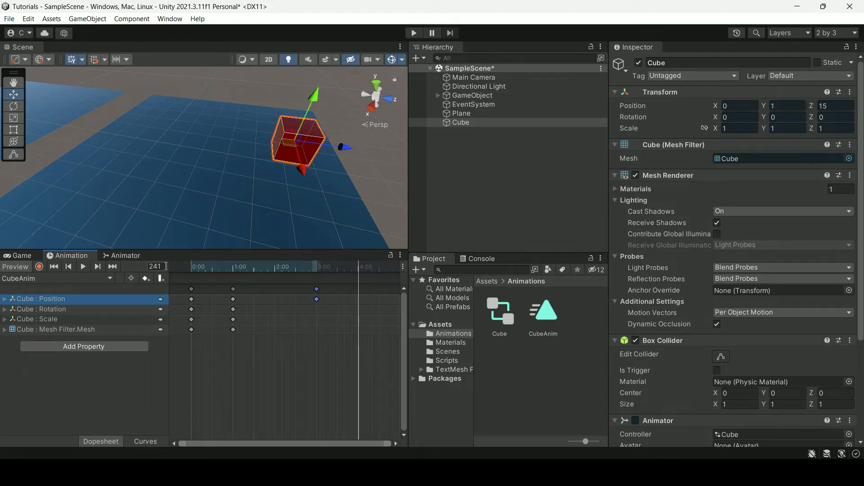
click(165, 266)
text(240)
key(Return)
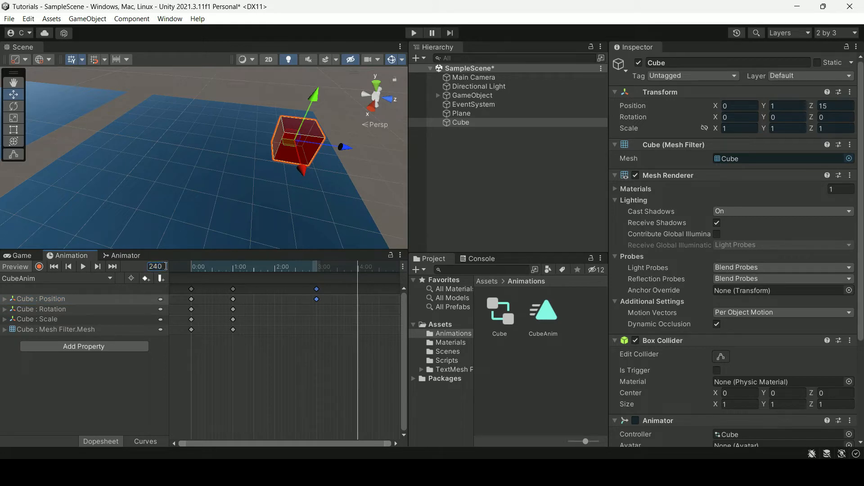
shift+click(233, 289)
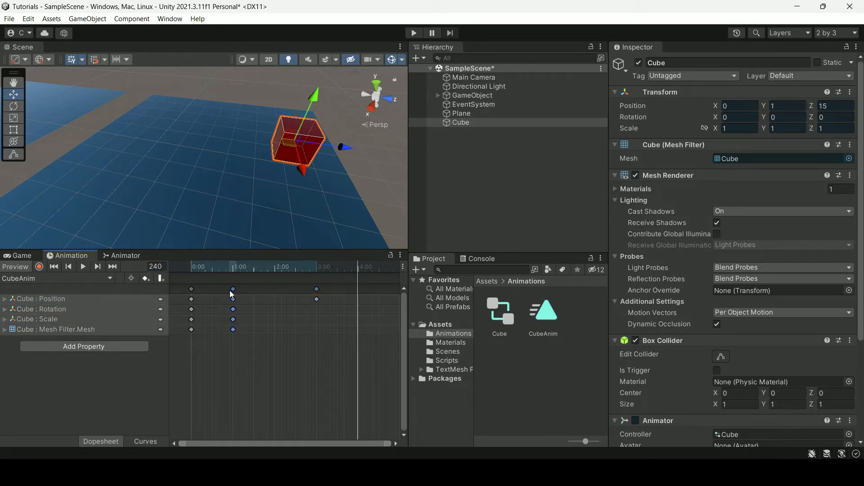
drag(231, 292, 360, 302)
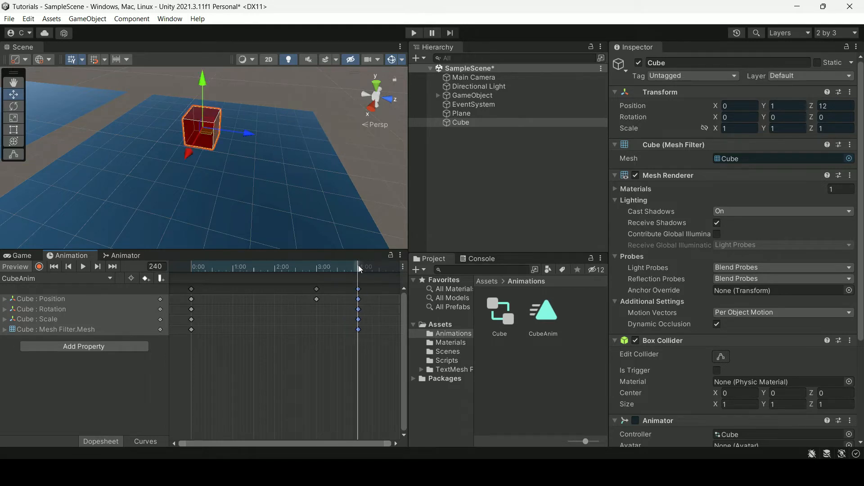
Play the clip from frame 0 to preview the Cube's motion over four seconds.
drag(359, 265, 186, 271)
key(space)
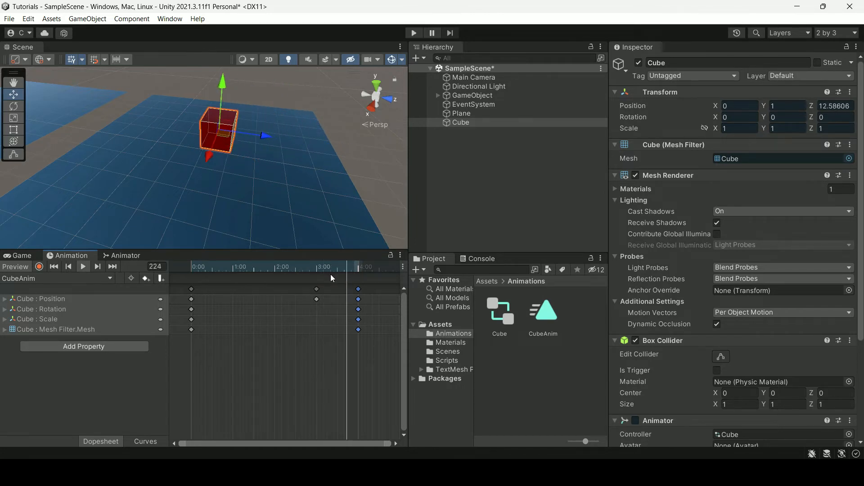
Add keys for the Cube's Scale and Rotation properties at frame 120 (2:00).
drag(215, 266, 276, 279)
click(314, 269)
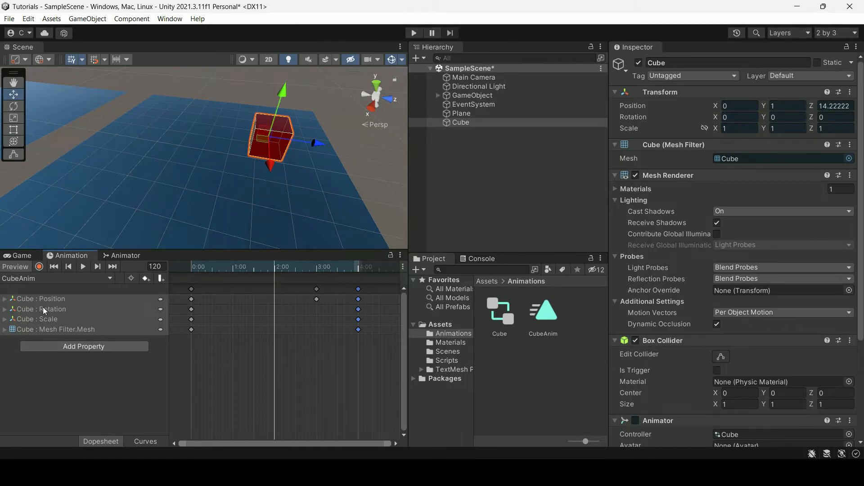
click(44, 318)
right_click(45, 319)
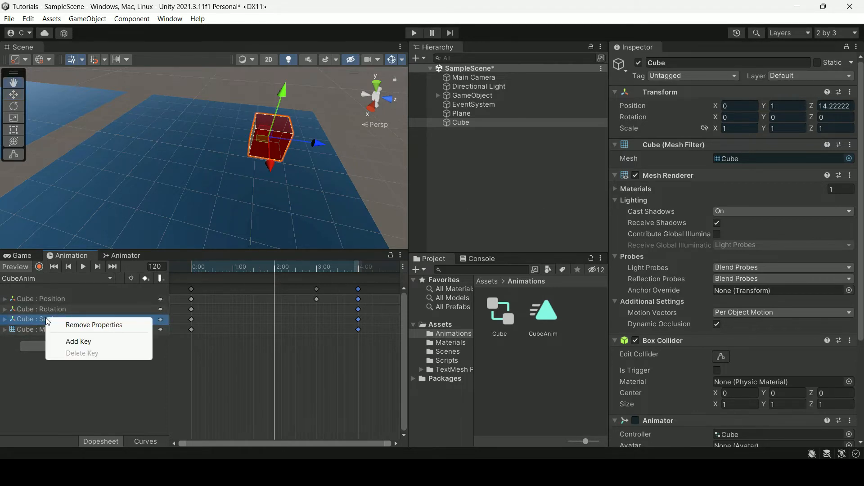
click(78, 342)
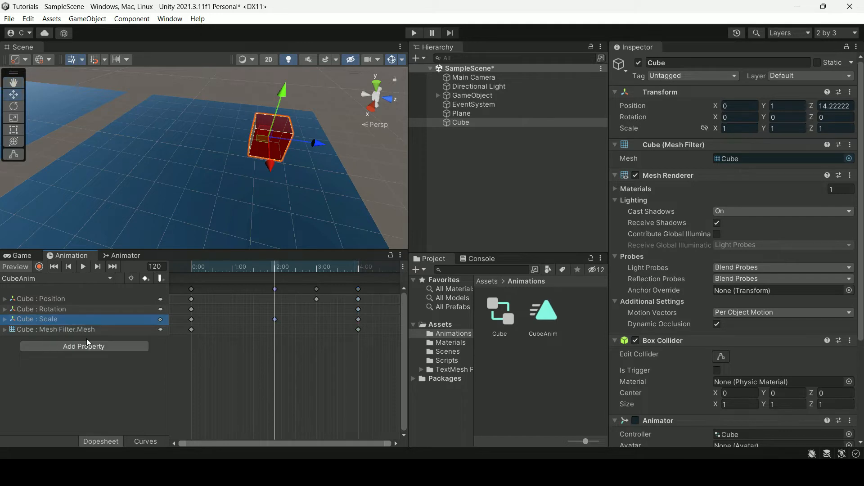
click(73, 310)
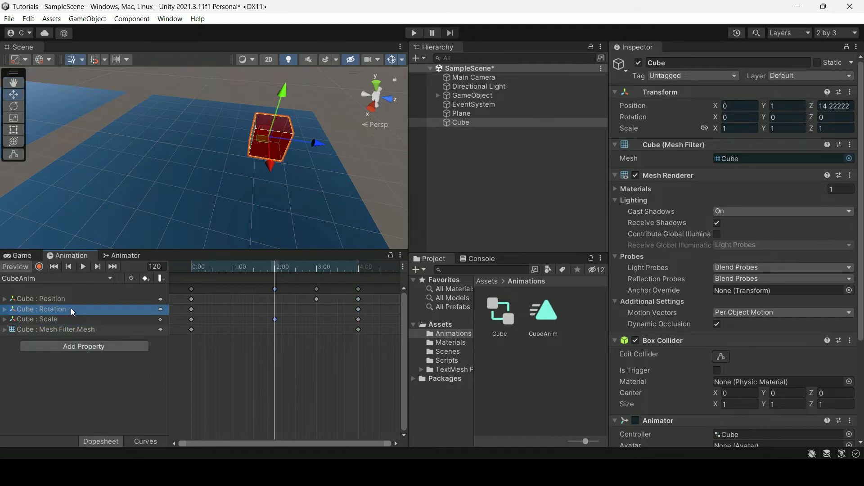
right_click(72, 310)
click(113, 345)
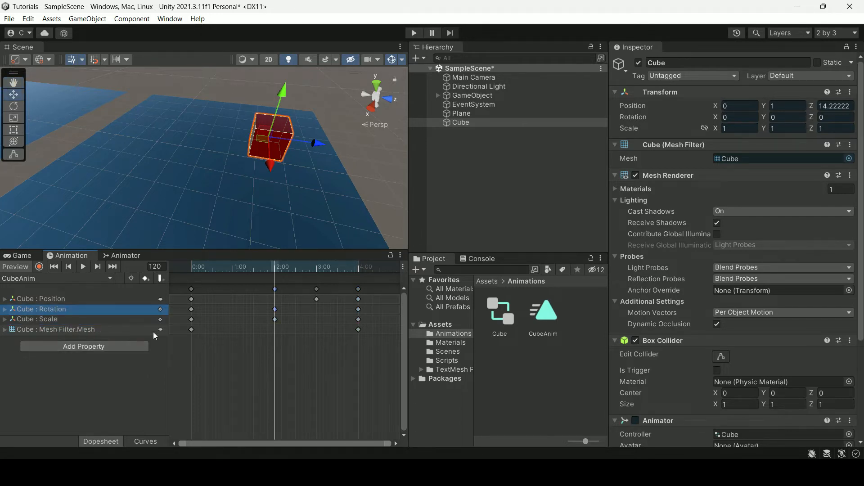
At frame 180 (3:00), set the Cube's Rotation Y to 90 and add a key for the Rotation property.
click(276, 271)
drag(276, 269, 317, 273)
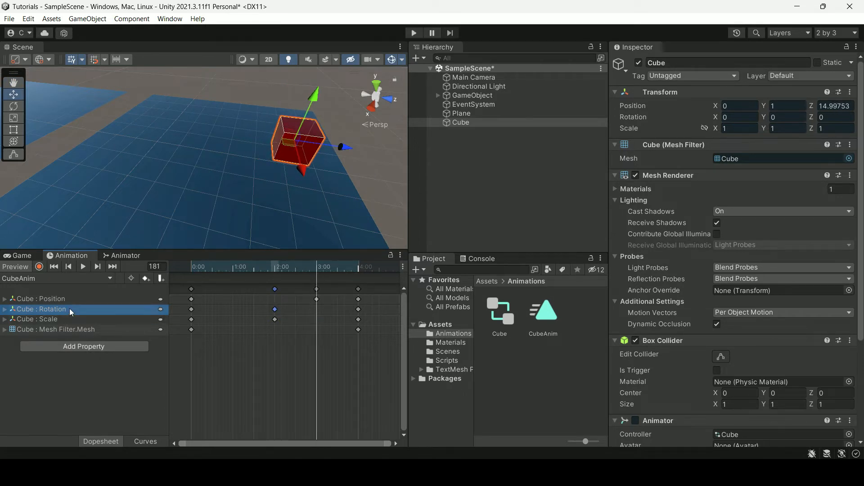
click(788, 118)
text(90)
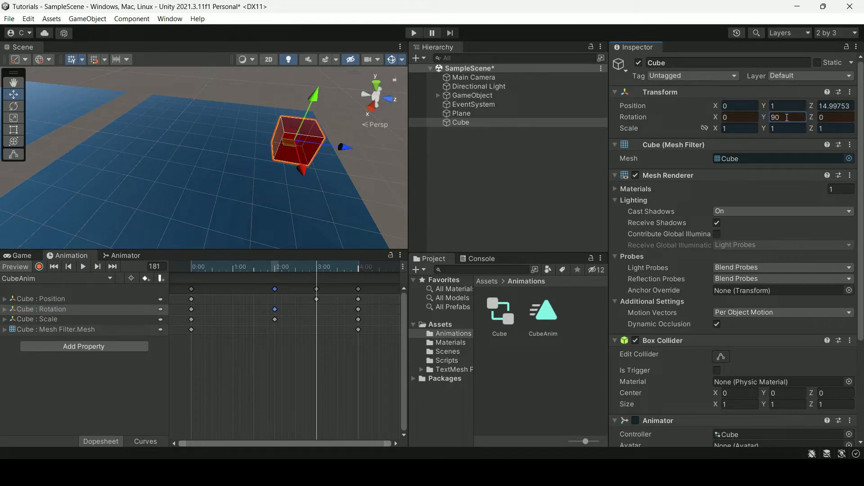
right_click(75, 309)
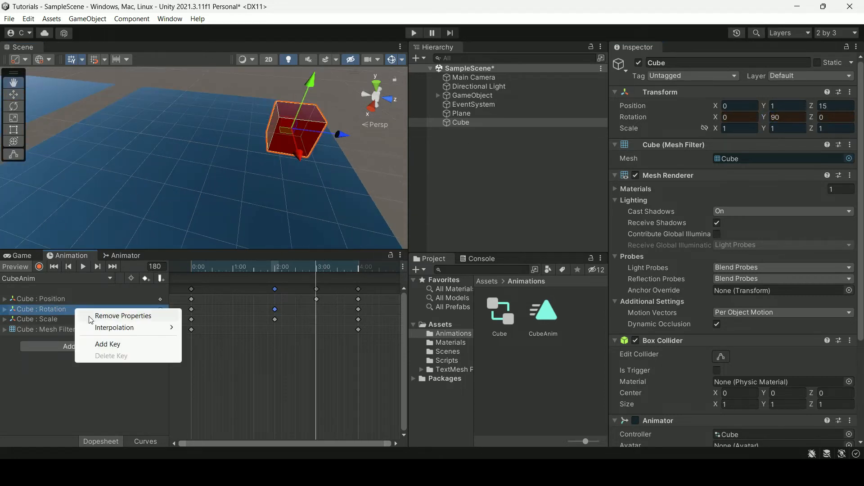
click(108, 344)
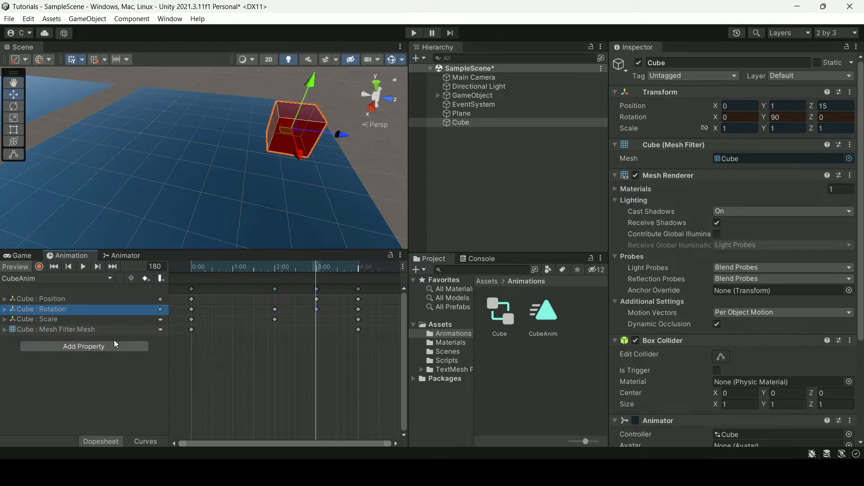
Set the Cube's Scale X to 2 and add a key for the Scale property at frame 180.
mouse_move(764, 129)
mouse_down()
mouse_move(792, 129)
mouse_move(746, 132)
mouse_move(759, 132)
mouse_move(753, 132)
mouse_up()
click(743, 128)
click(744, 128)
key(BackSpace)
key(BackSpace)
key(BackSpace)
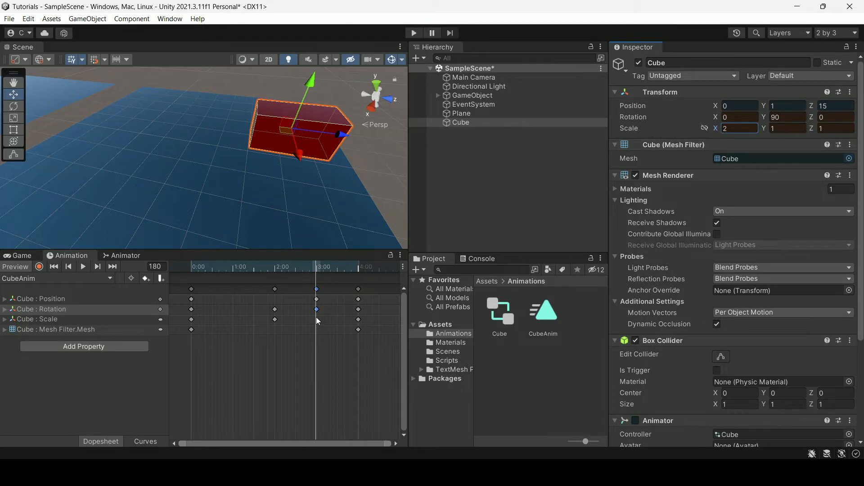
right_click(55, 318)
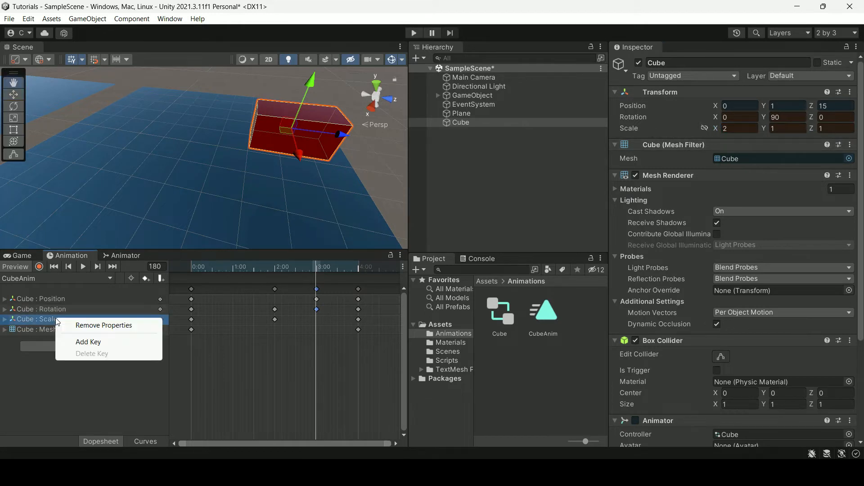
click(88, 342)
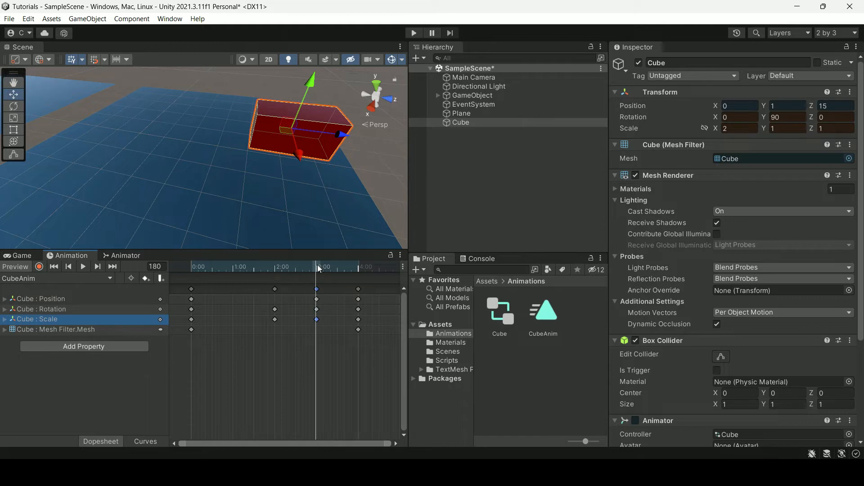
Play the clip from frame 0 to preview the rotation and scaling, and scrub to about 1:00.
drag(317, 265, 191, 271)
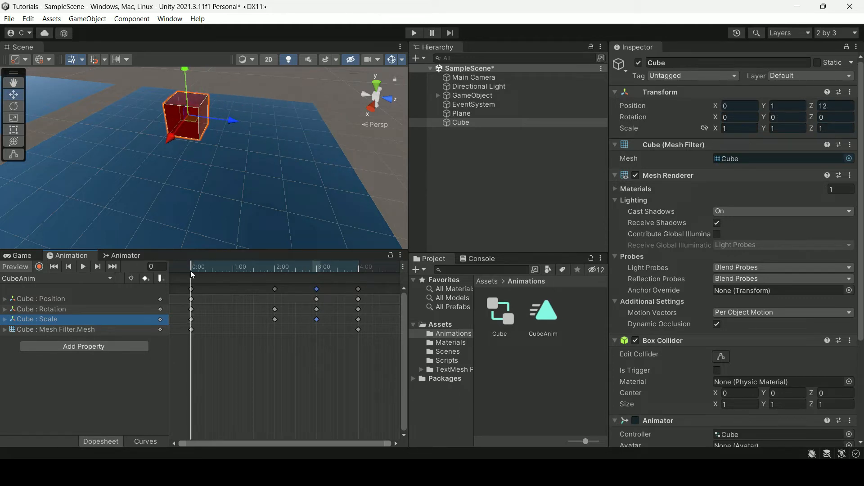
key(space)
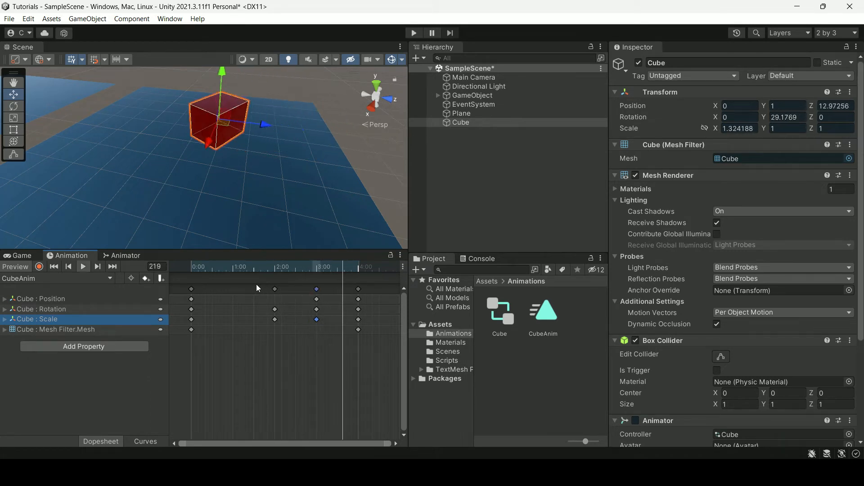
mouse_move(219, 271)
mouse_down()
mouse_move(359, 266)
mouse_move(233, 266)
mouse_up()
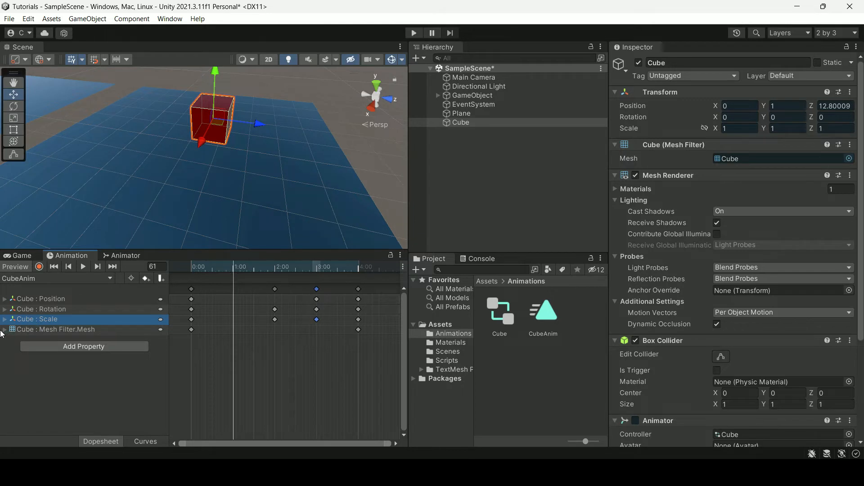
Add a key for the Cube's Mesh Filter Mesh property at frame 120 (2:00).
drag(234, 268, 274, 271)
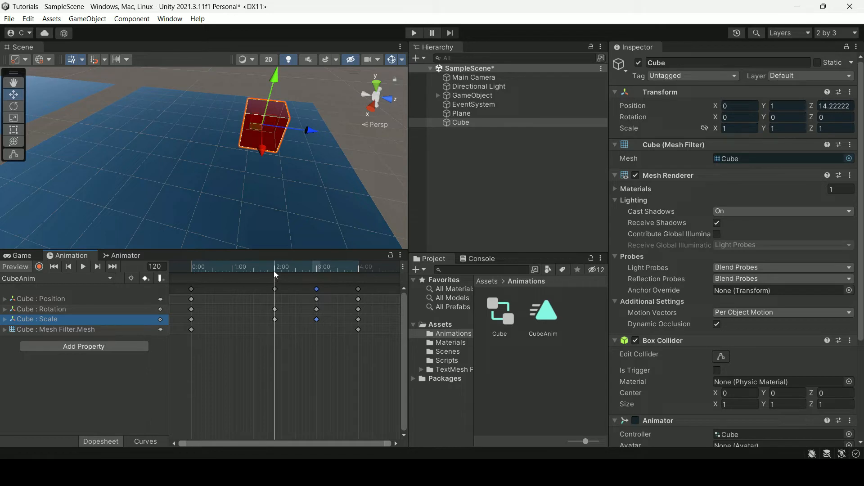
click(274, 331)
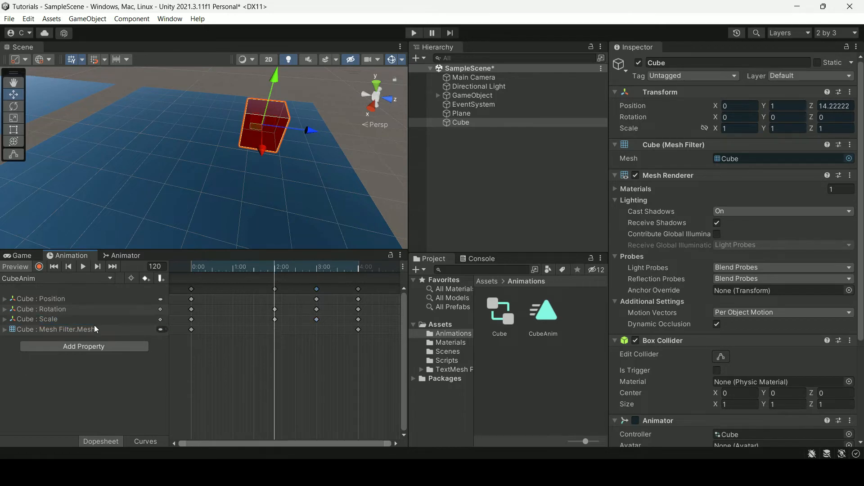
click(67, 329)
right_click(69, 329)
click(101, 354)
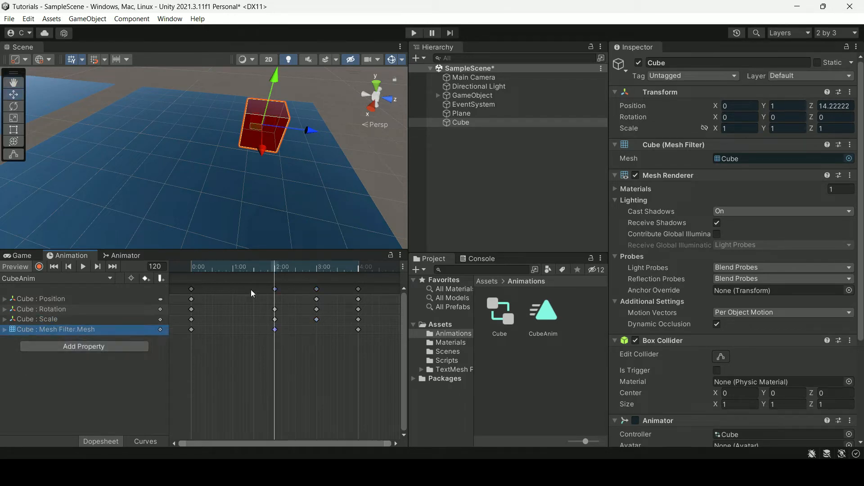
At frame 60 (1:00), change the Cube's Mesh Filter mesh to Sphere and add a key for it.
drag(276, 268, 232, 287)
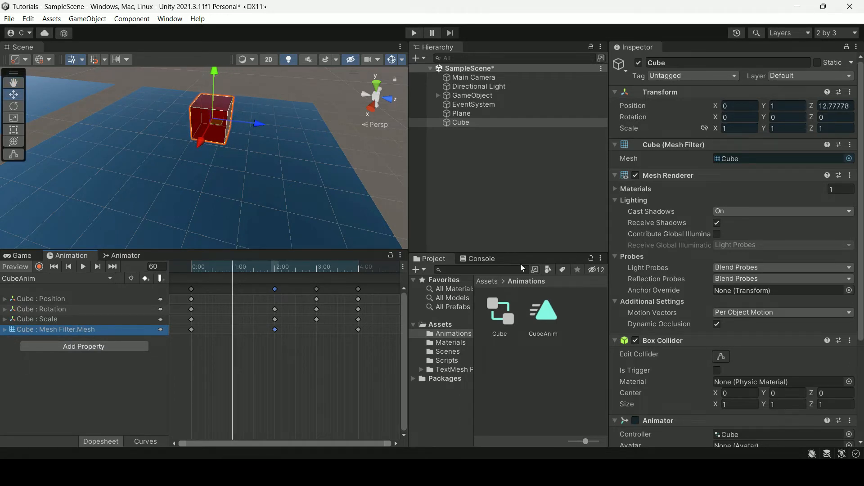
click(849, 159)
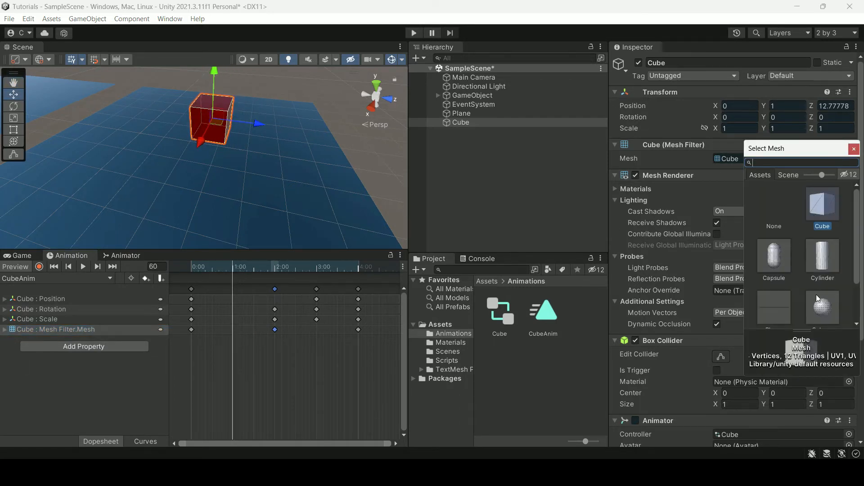
click(823, 307)
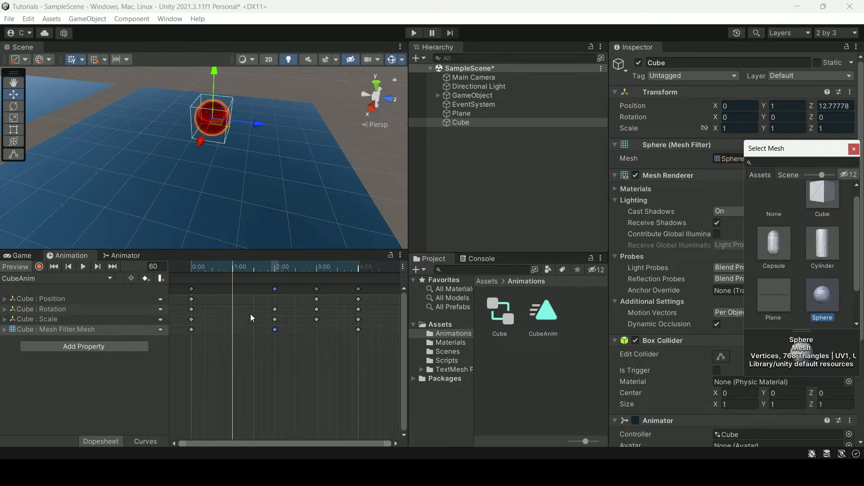
right_click(233, 329)
click(254, 335)
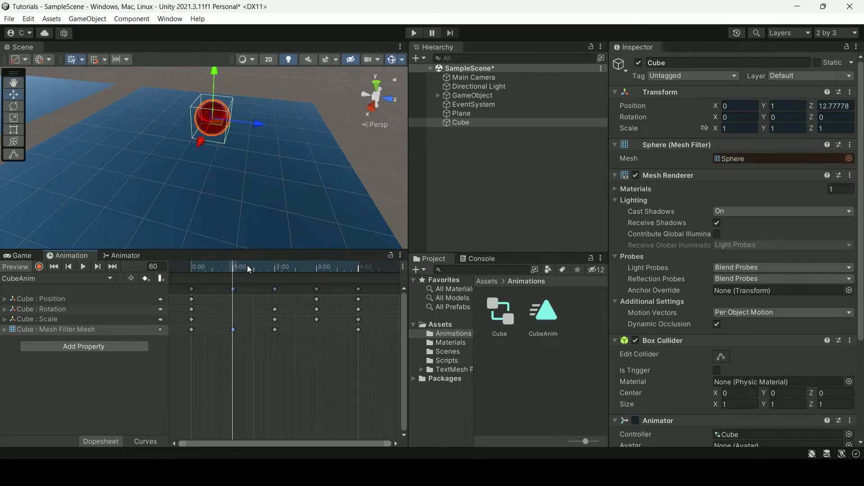
Play the clip from frame 0 and scrub to about 4:00 to preview the mesh swap and transform changes.
drag(240, 267, 178, 268)
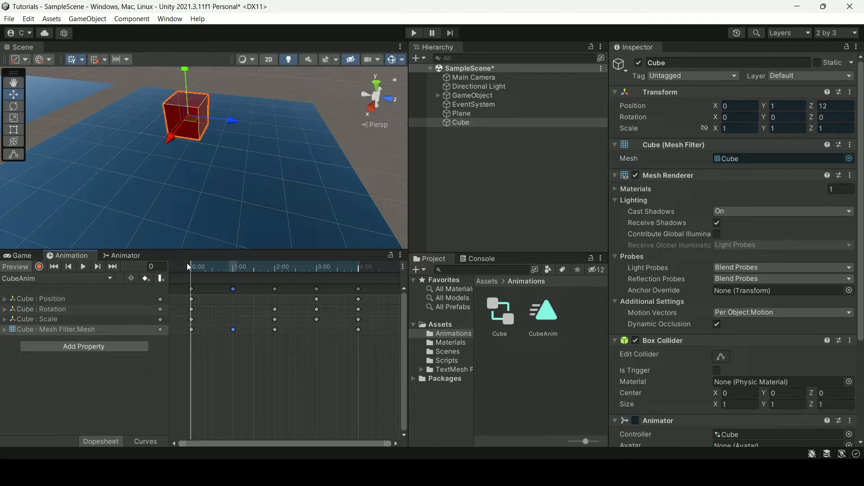
key(space)
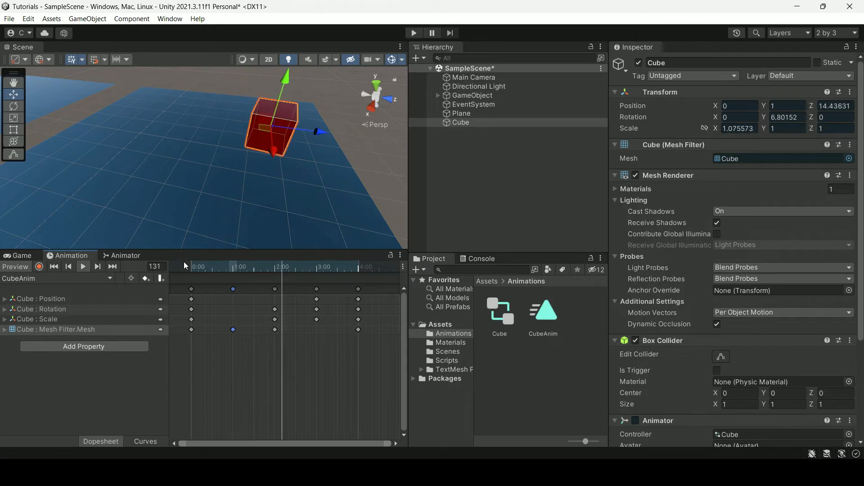
key(space)
click(188, 268)
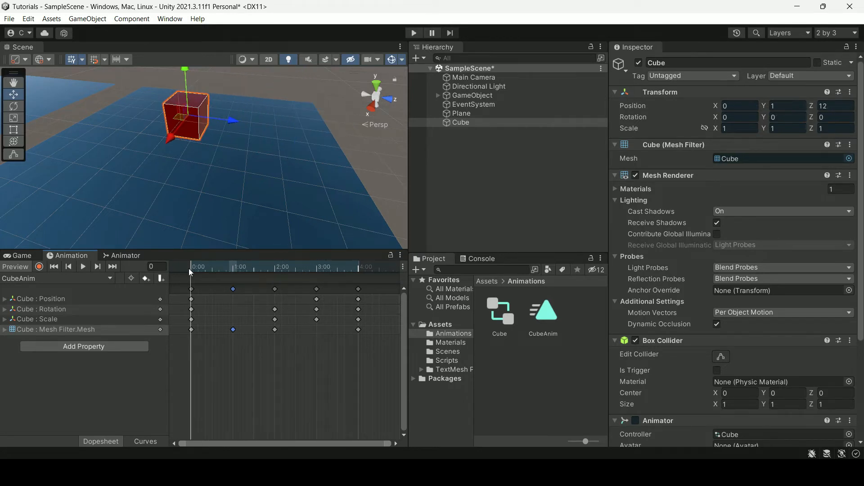
key(space)
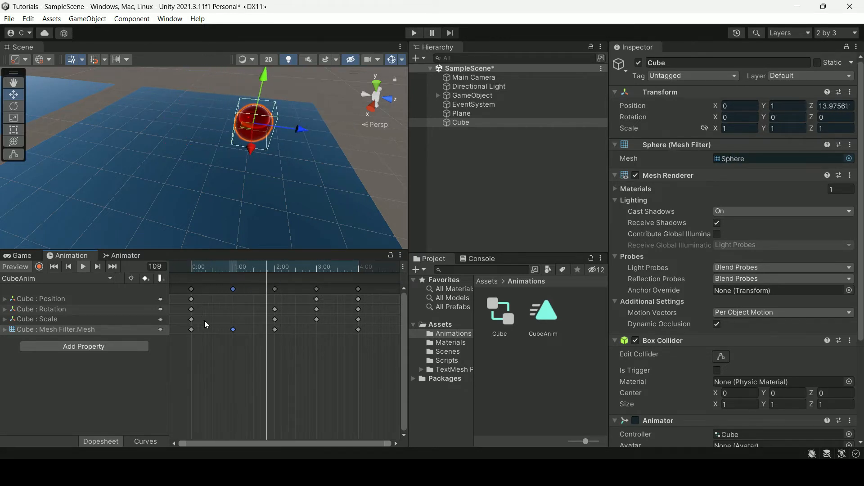
drag(238, 268, 358, 273)
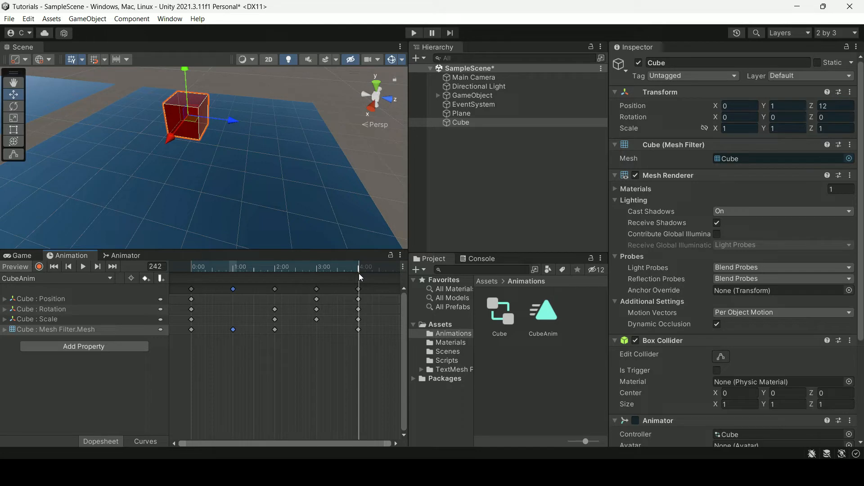
Scrub the CubeAnim clip back from about 4:00 to its first frames.
drag(352, 272, 200, 265)
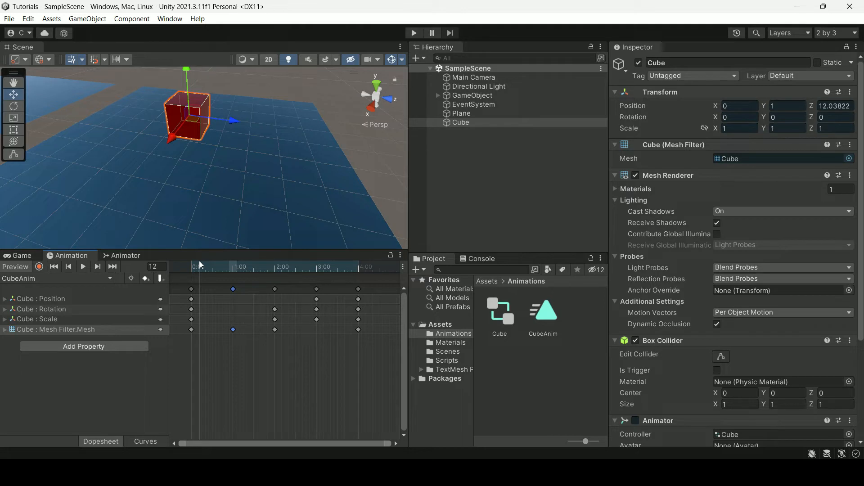
mouse_move(200, 262)
mouse_down()
mouse_move(311, 266)
mouse_move(192, 269)
mouse_up()
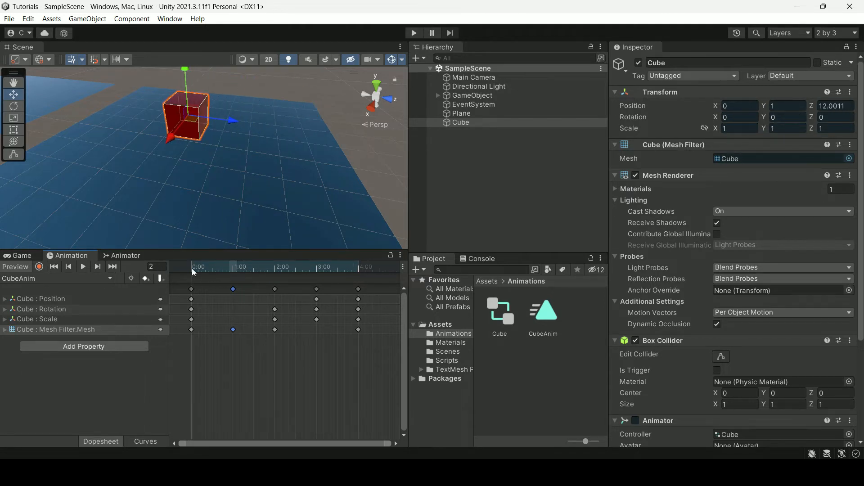
In the Cube's Animator graph, place Entry directly below Any State, Exit beside Any State, and CubeAnim centred beneath Entry.
click(119, 255)
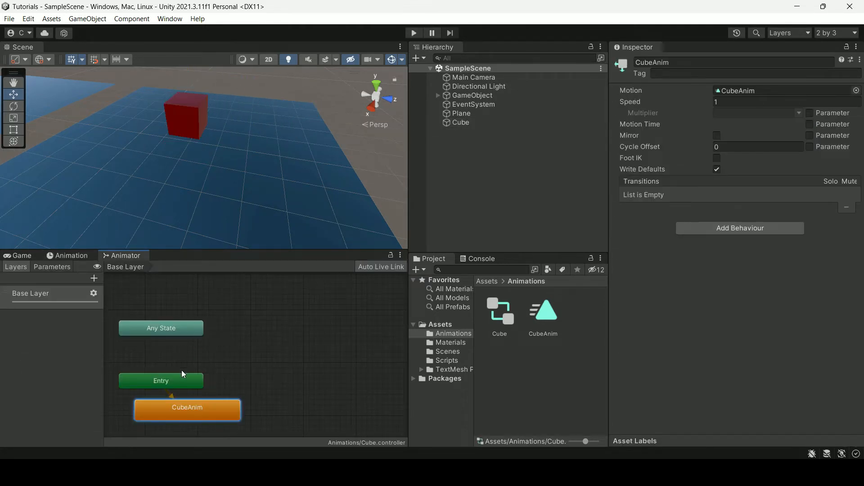
drag(182, 370, 172, 349)
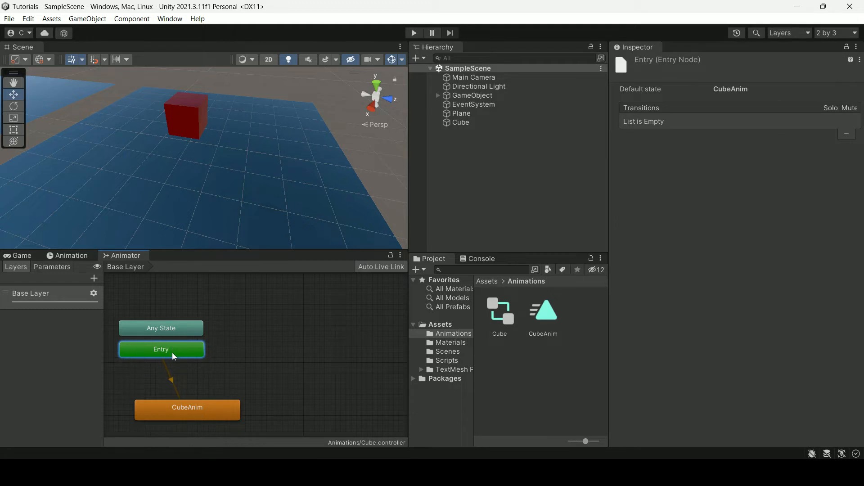
click(201, 413)
scroll(303, 356, down, 4)
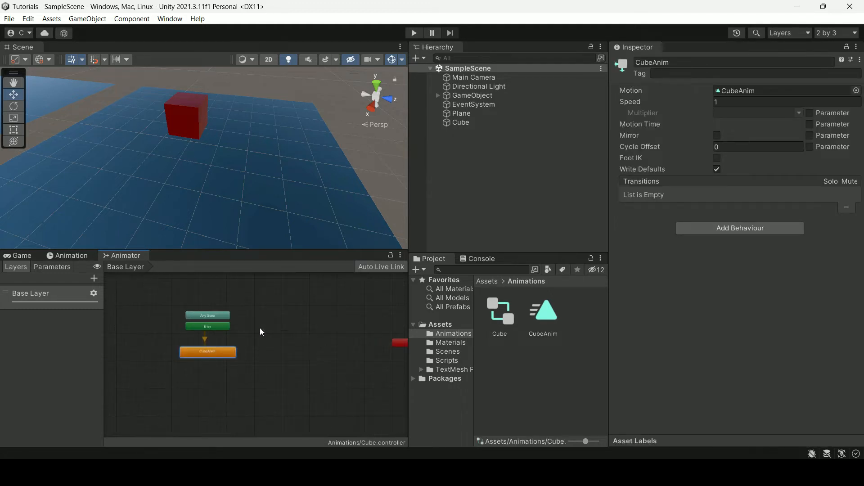
scroll(260, 329, down, 2)
drag(368, 340, 282, 329)
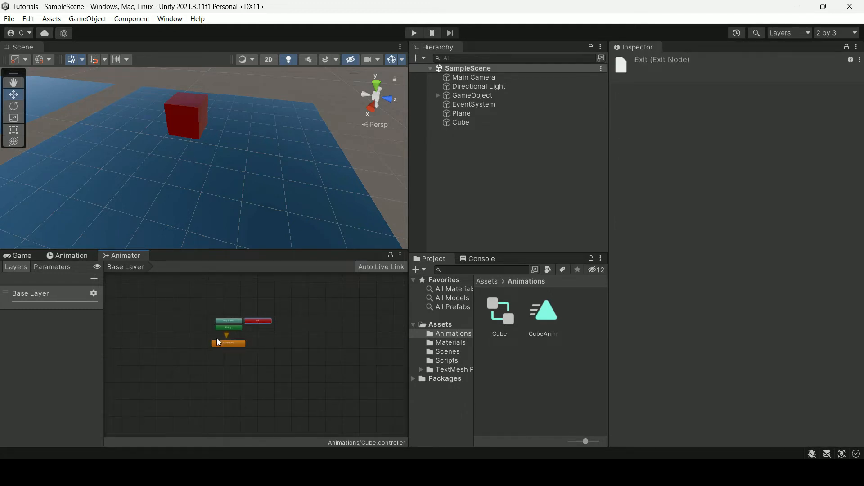
scroll(218, 339, up, 8)
middle_drag(306, 309, 262, 338)
scroll(263, 333, down, 1)
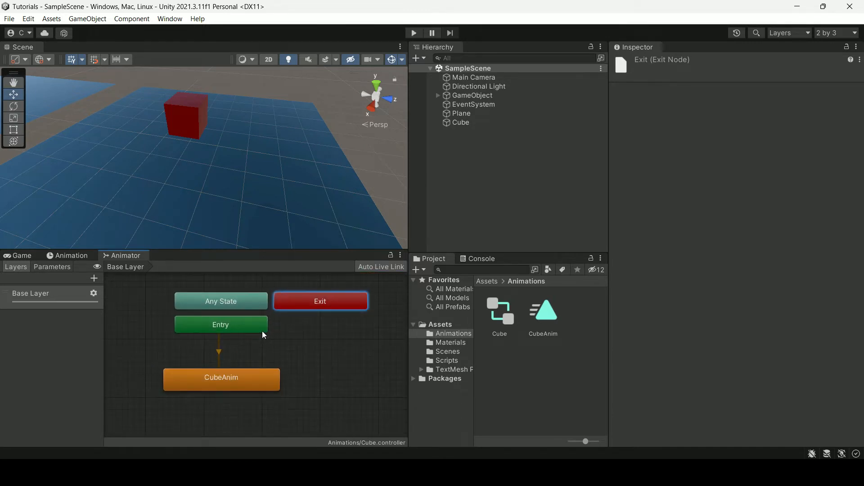
scroll(273, 337, down, 1)
middle_drag(313, 335, 292, 339)
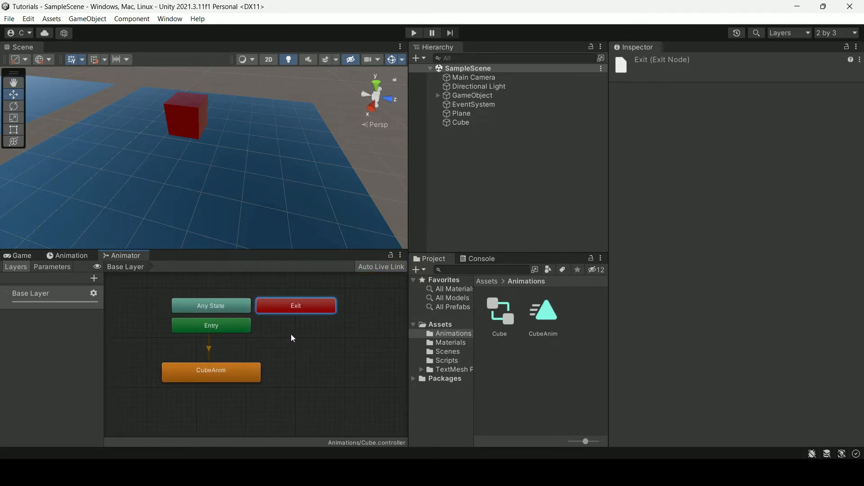
Inspect the CubeAnim state and its clip's Loop Time setting, and run the scene briefly to test the animation.
click(225, 380)
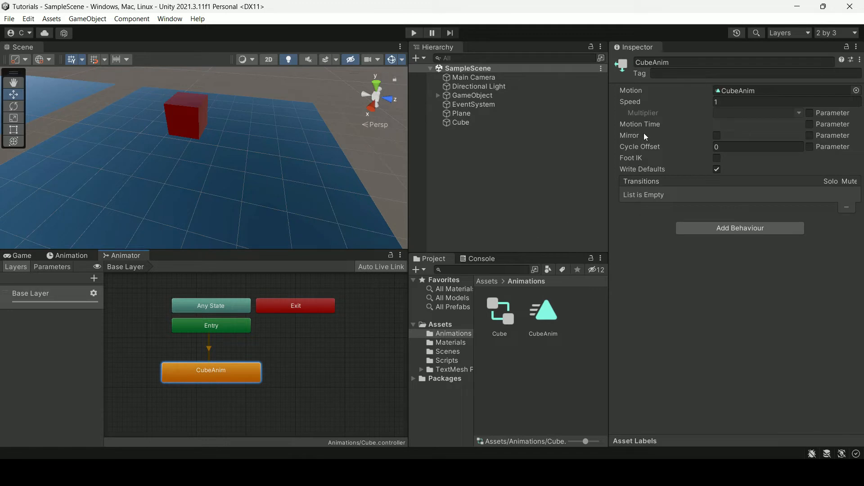
double_click(224, 375)
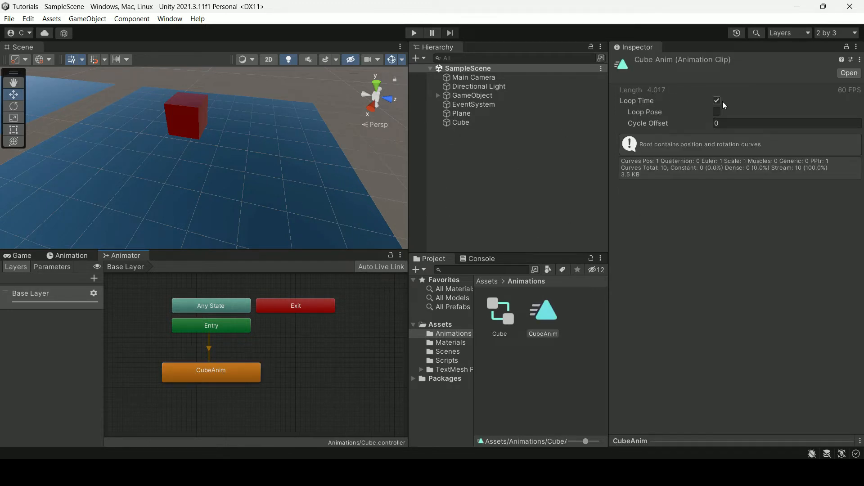
click(224, 375)
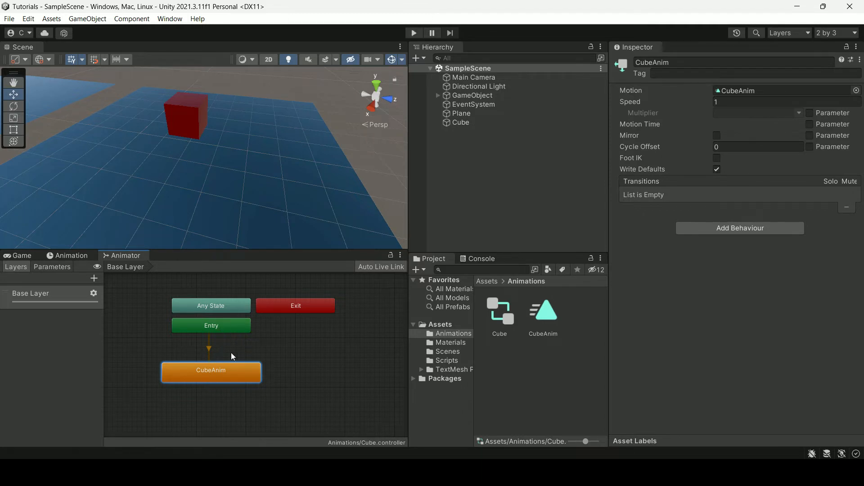
click(412, 33)
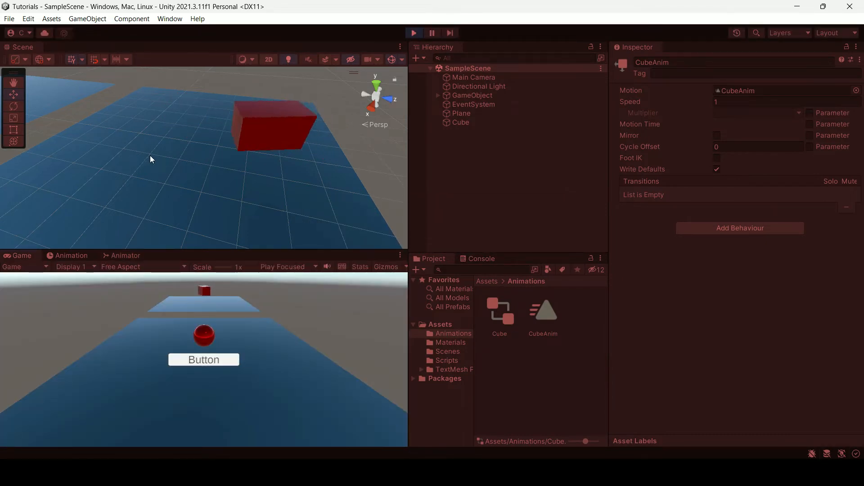
click(413, 33)
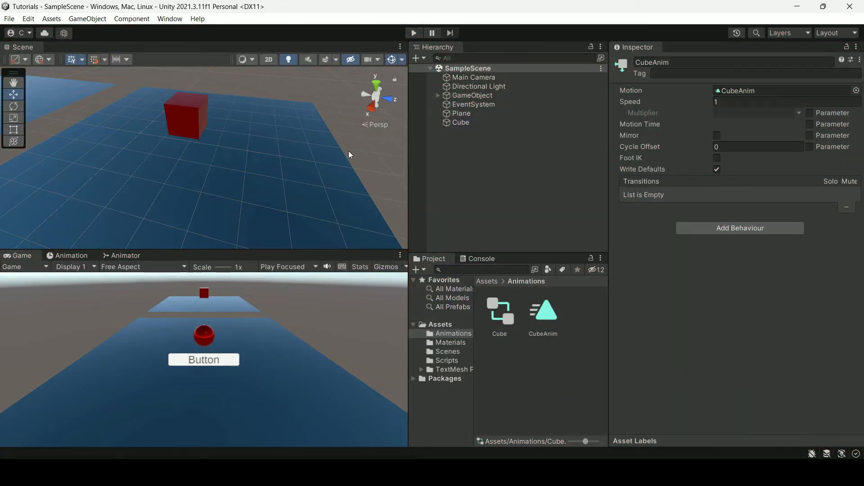
Create an empty state in the Animator's Base Layer and name it "Empty".
click(119, 256)
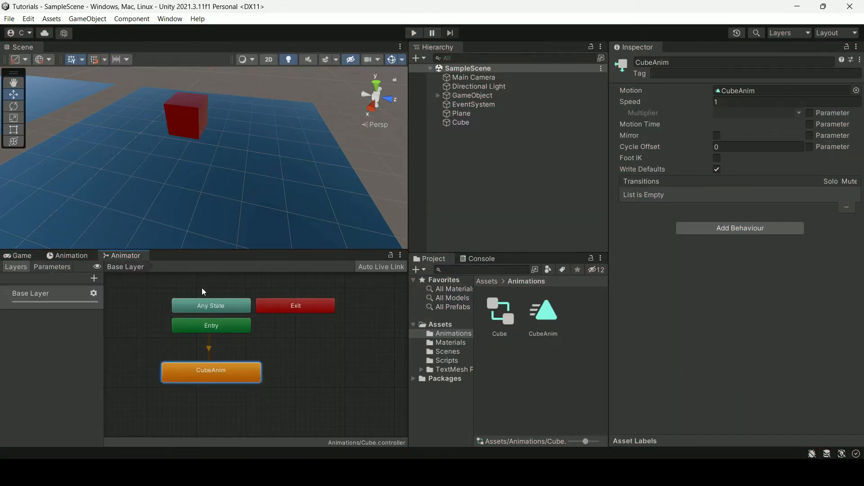
right_click(263, 345)
click(226, 342)
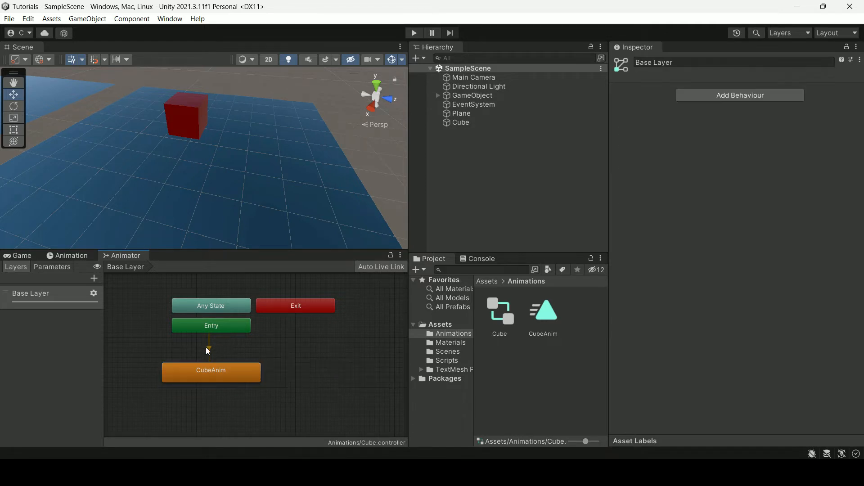
click(209, 351)
right_click(234, 346)
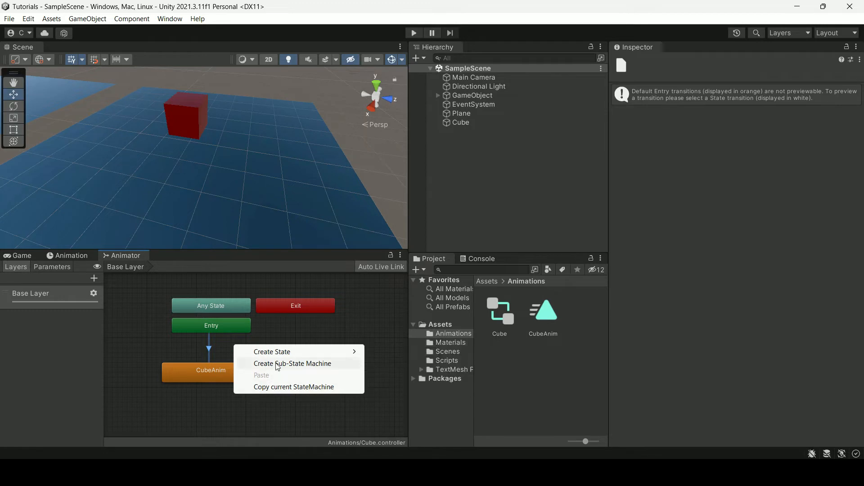
mouse_move(273, 356)
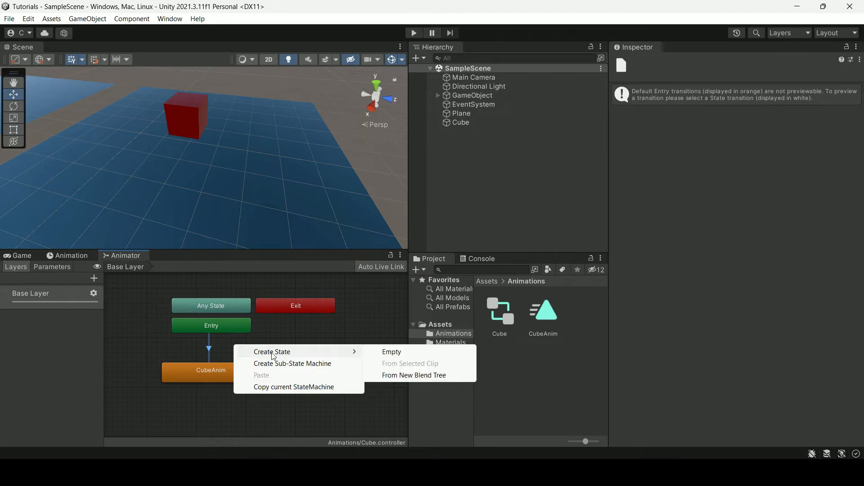
click(400, 356)
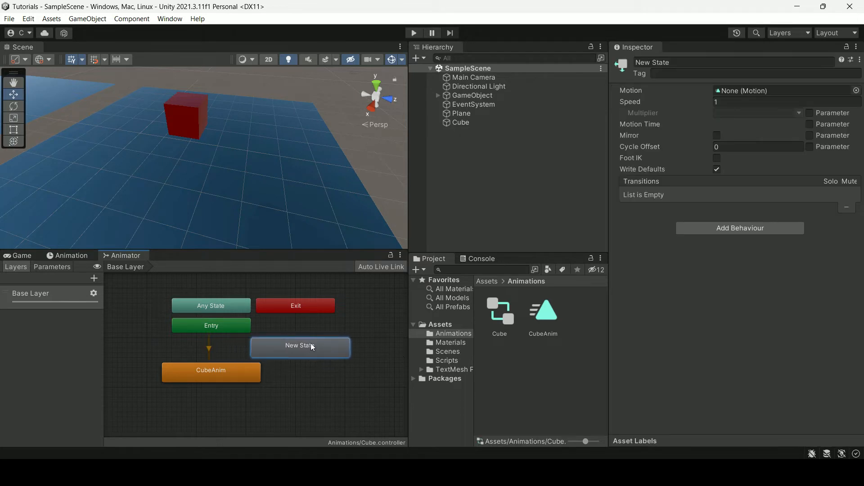
click(670, 62)
text(Empty)
key(Return)
Set the Empty state as the layer default state and place it between Entry and CubeAnim.
drag(236, 368, 231, 383)
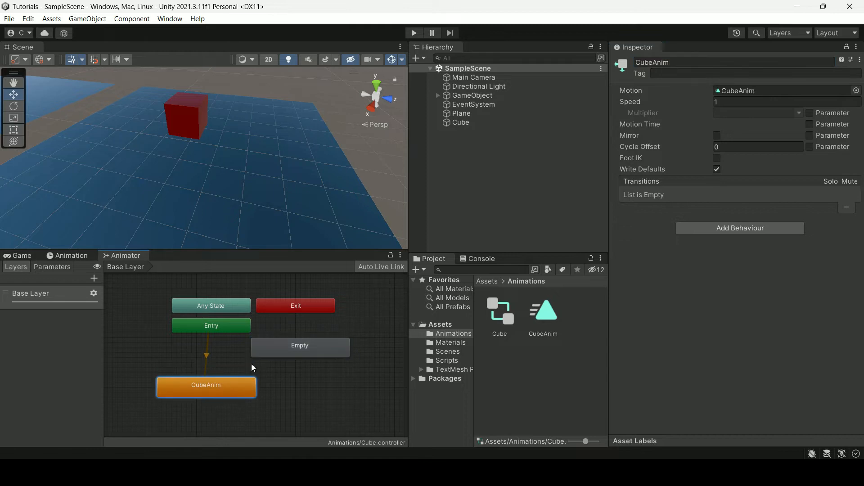
right_click(286, 345)
click(345, 353)
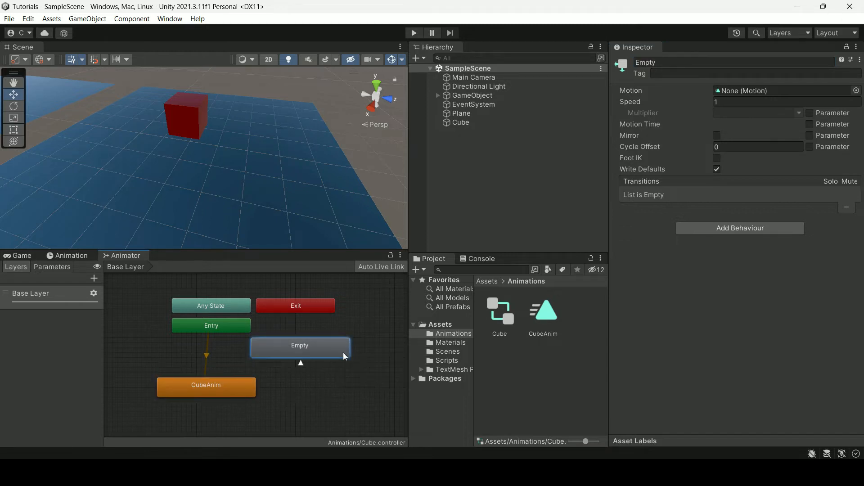
click(291, 354)
right_click(291, 354)
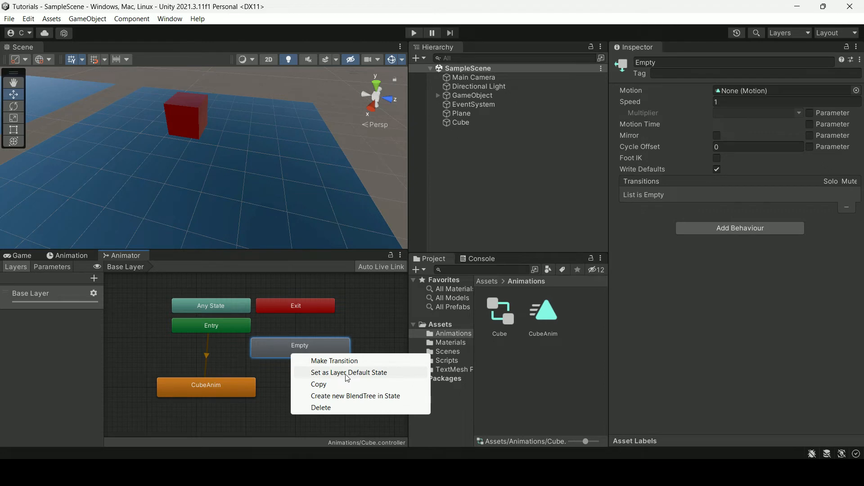
click(360, 373)
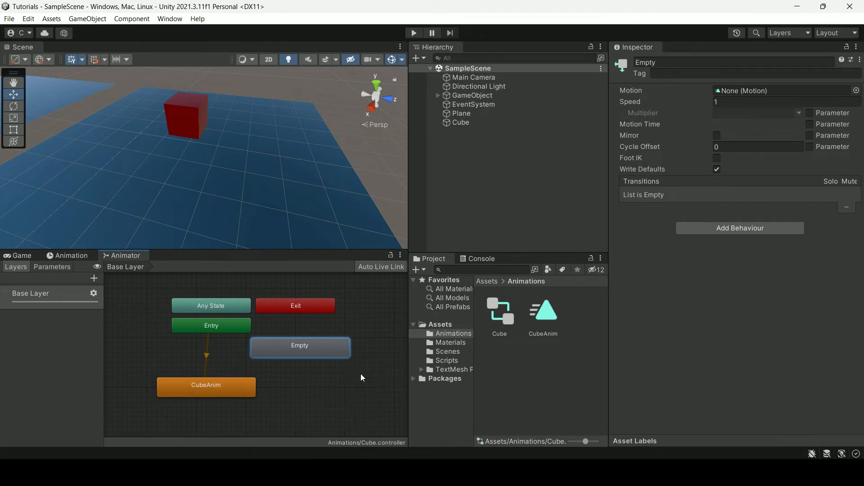
drag(303, 356, 218, 366)
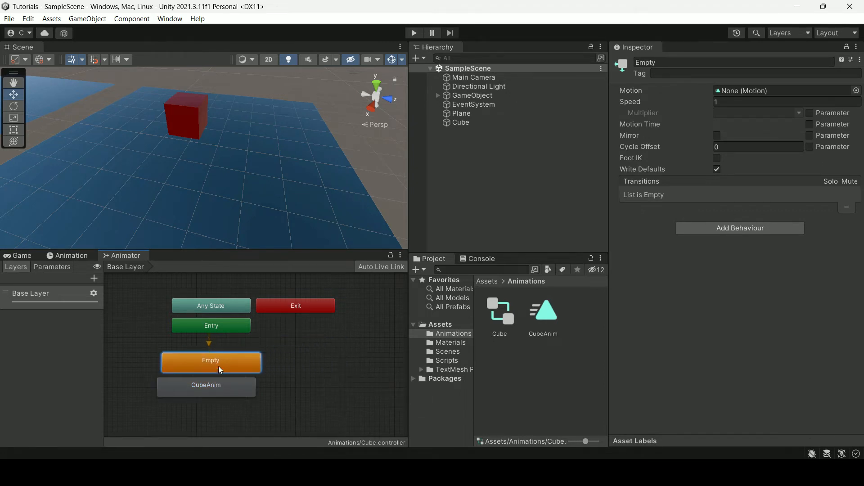
click(211, 401)
click(210, 366)
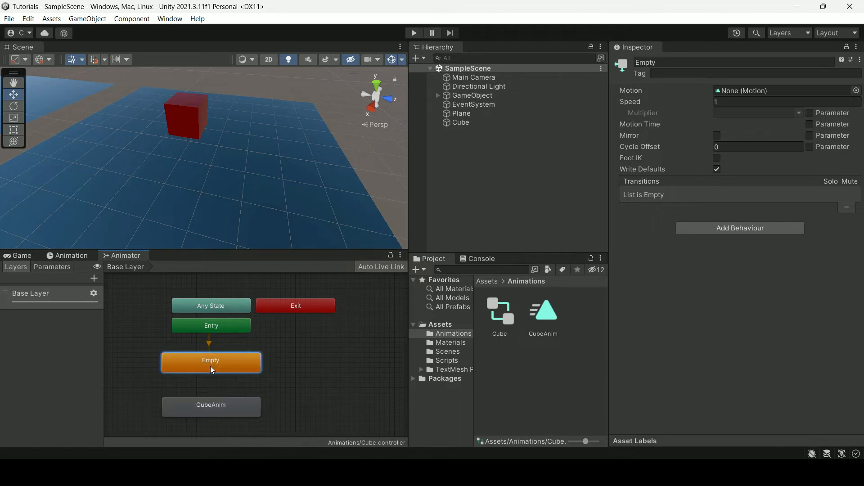
Run the scene briefly to test it with Empty as the default state, and stop it.
click(414, 33)
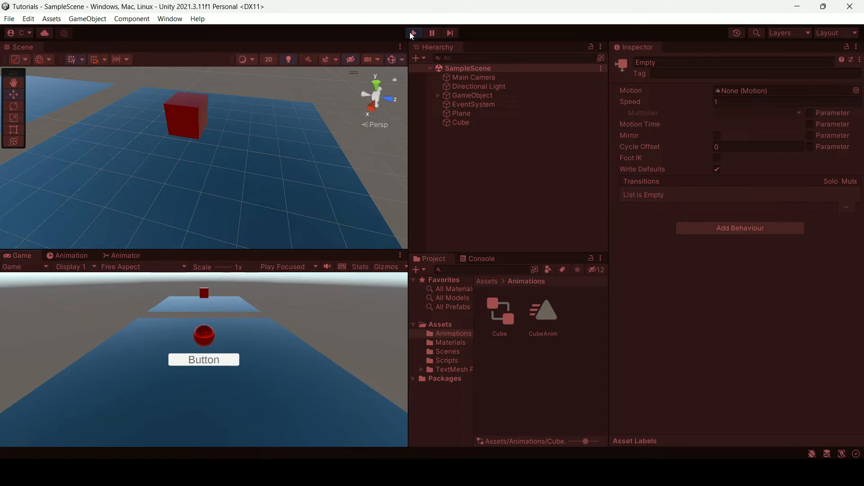
click(414, 33)
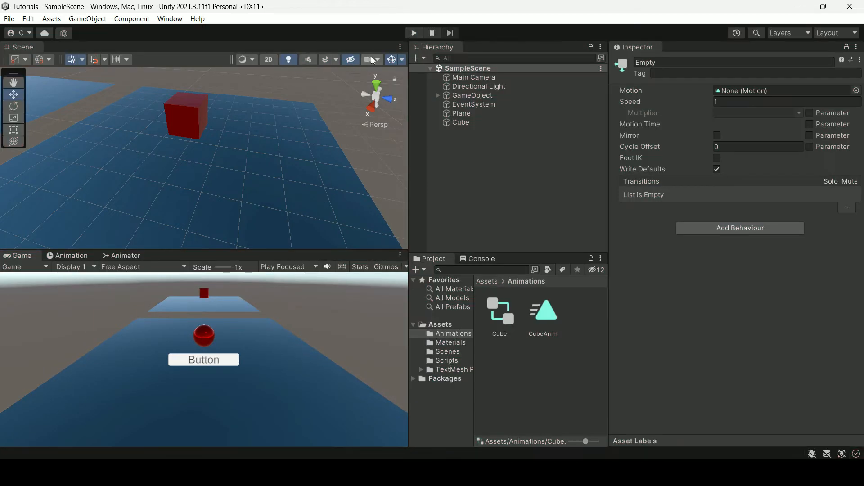
In the Animator graph, move Empty closer to Entry and make a transition from Empty to CubeAnim.
click(125, 255)
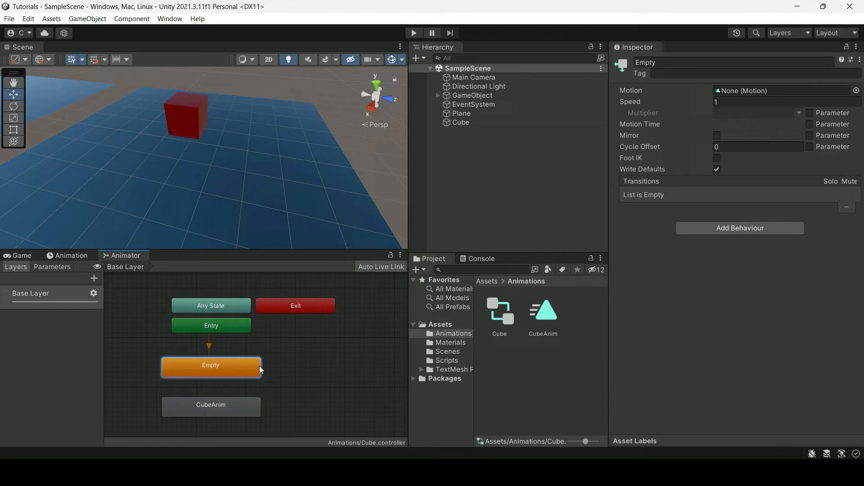
drag(213, 366, 213, 356)
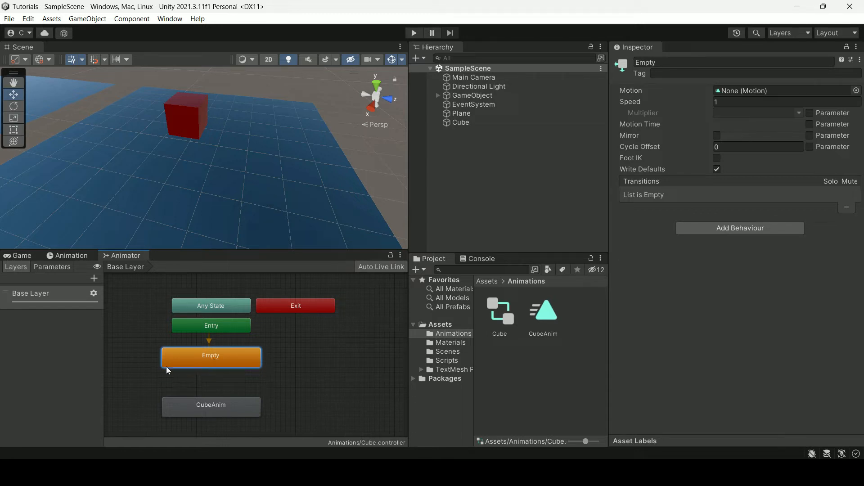
click(211, 413)
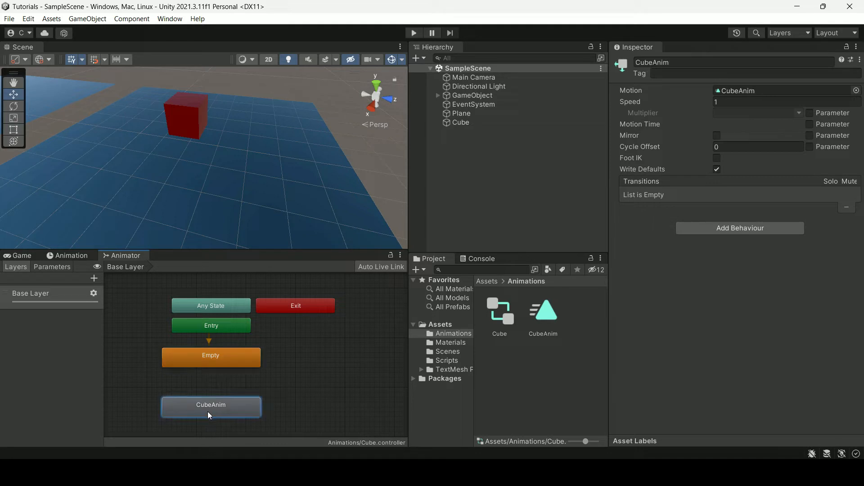
right_click(205, 364)
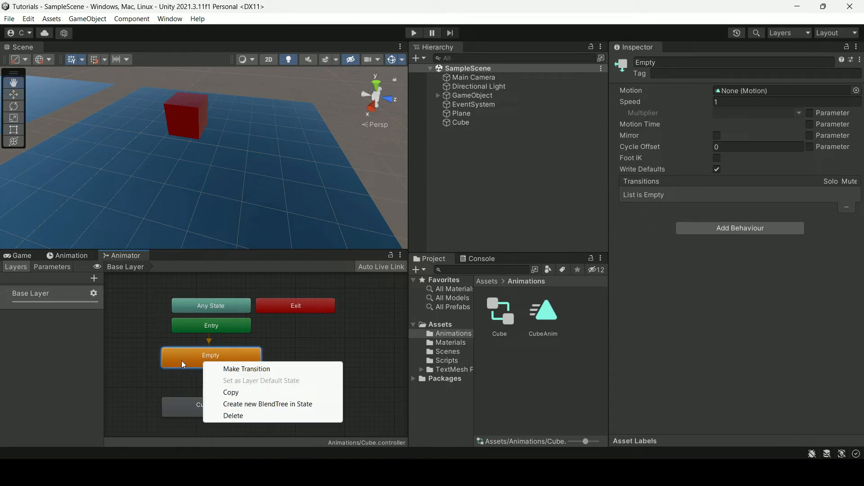
click(250, 370)
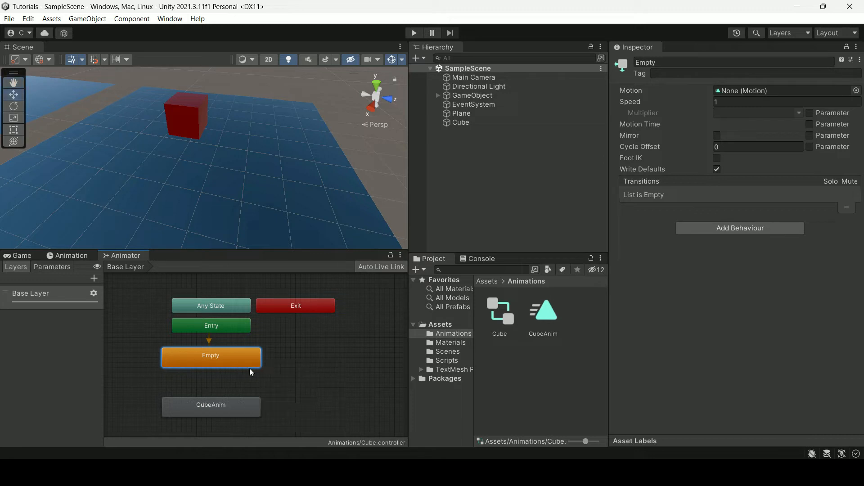
click(208, 407)
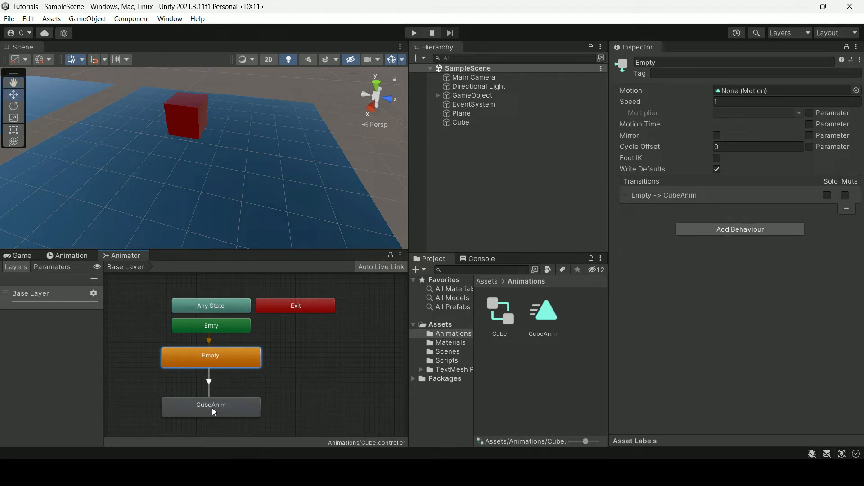
Make a return transition from the CubeAnim state to the Empty state.
right_click(231, 408)
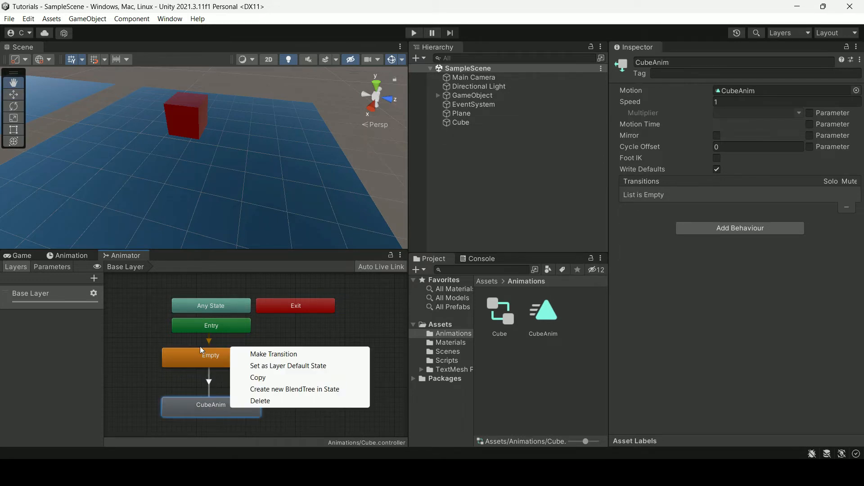
click(245, 354)
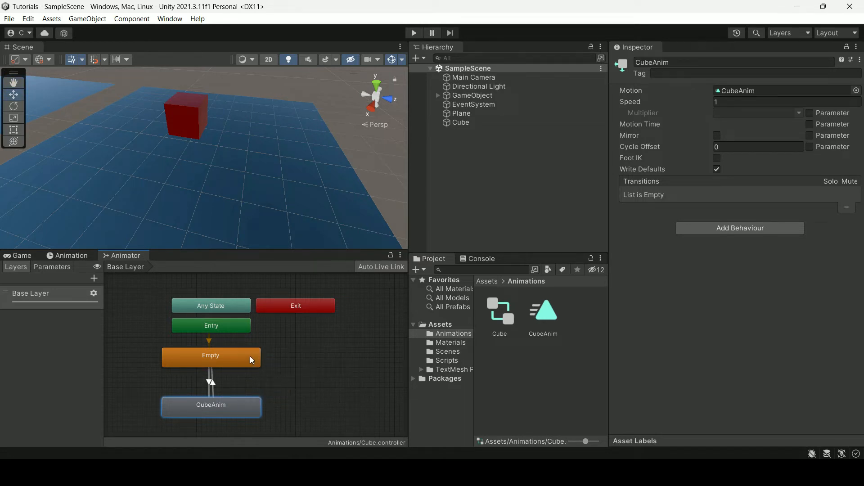
click(246, 356)
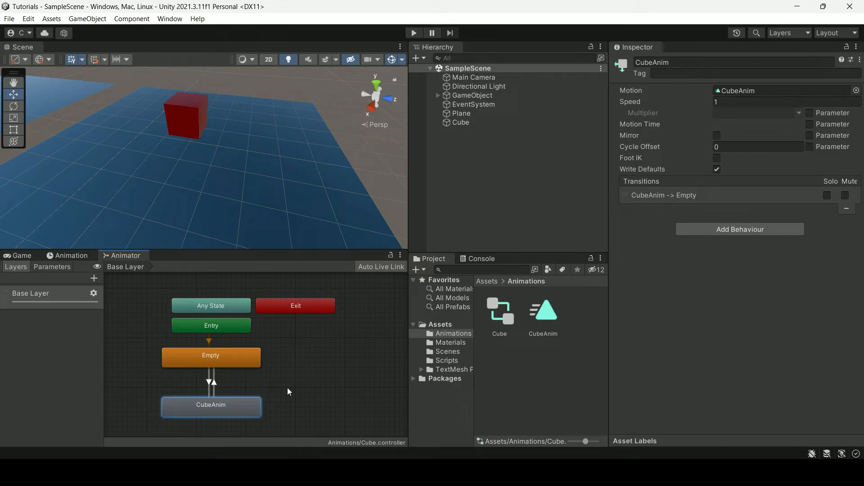
Turn off Has Exit Time for the transition from Empty to CubeAnim.
click(209, 384)
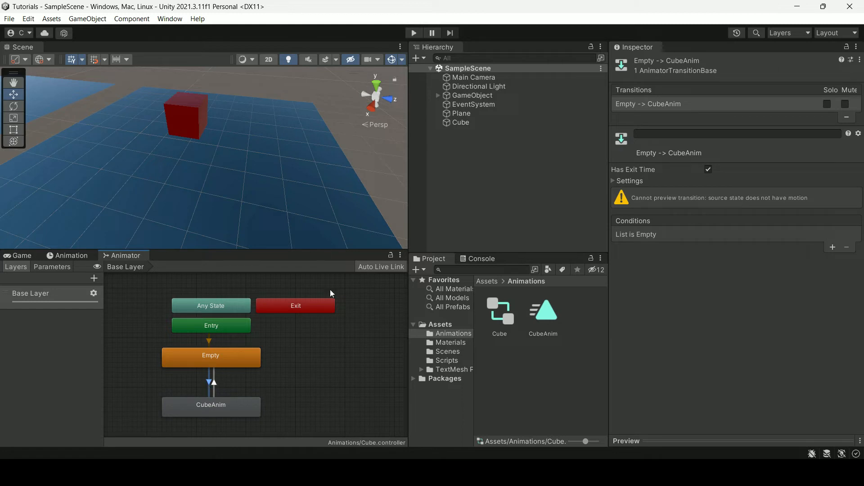
click(215, 382)
click(212, 407)
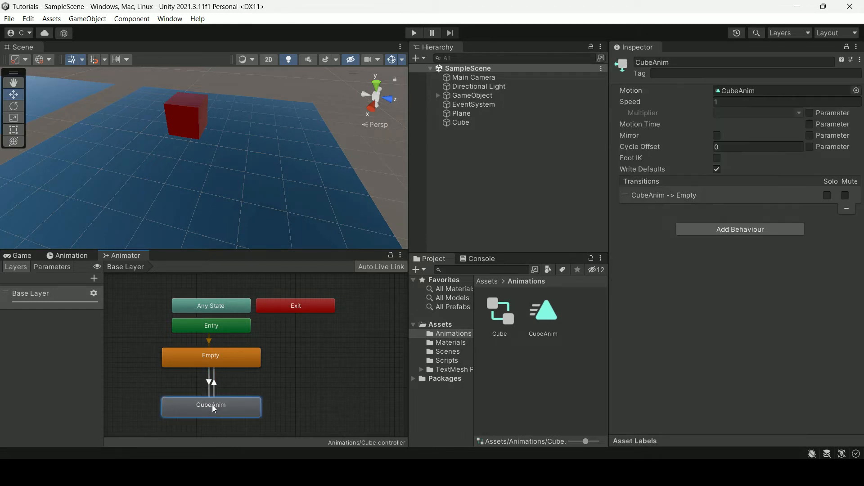
click(209, 383)
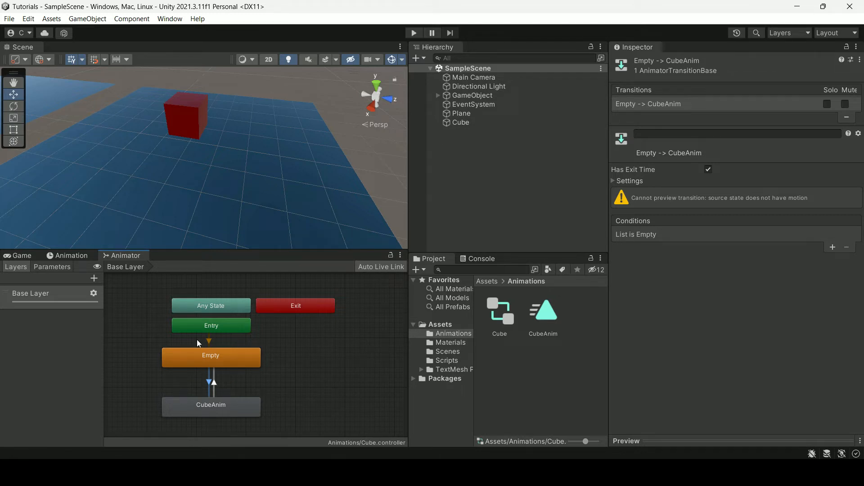
click(709, 171)
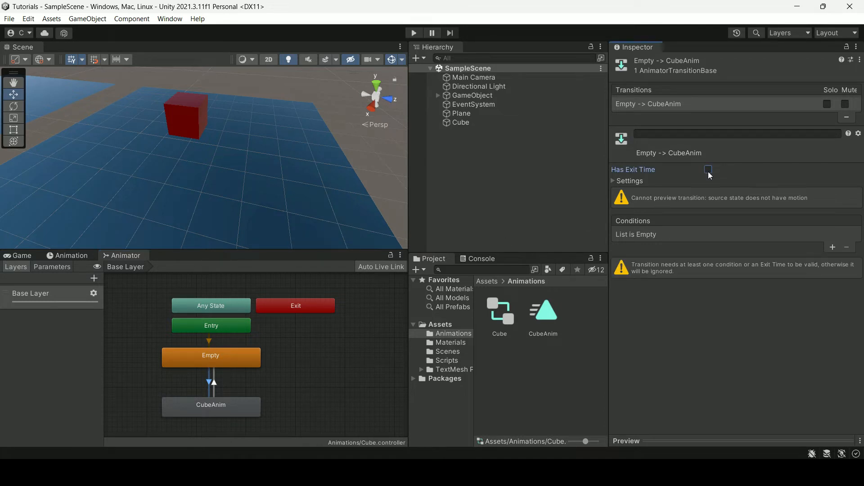
Examine the exit time settings of the CubeAnim to Empty transition and check the Console.
click(217, 385)
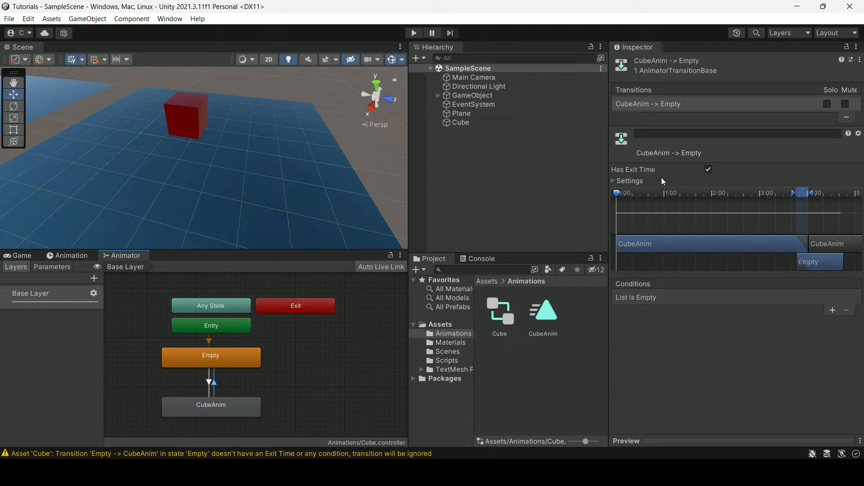
click(480, 259)
click(425, 258)
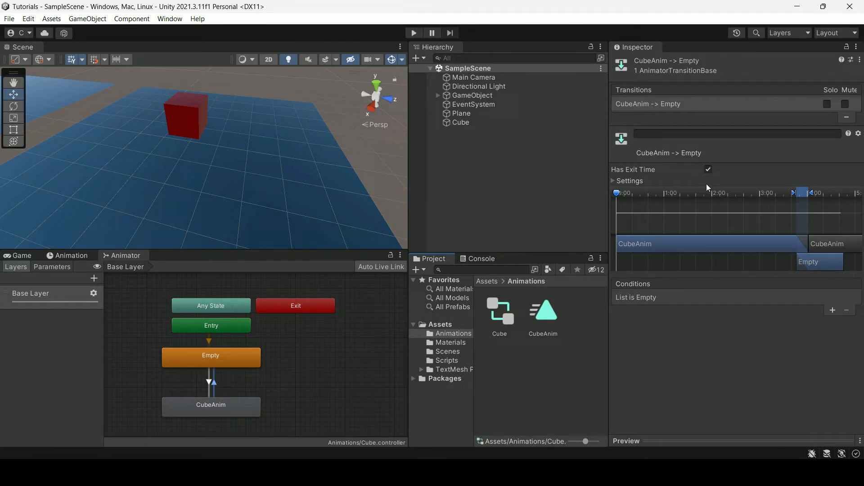
Add a Bool parameter named AnimCubeBool to the Cube's Animator controller.
click(209, 381)
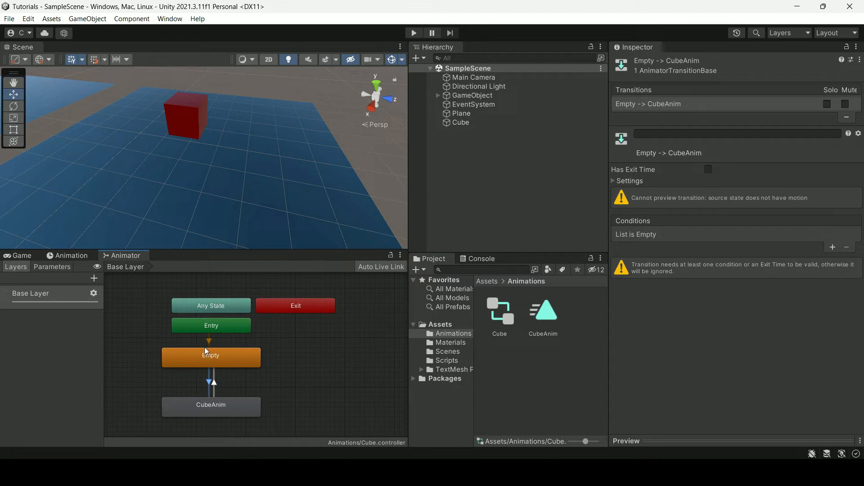
click(42, 267)
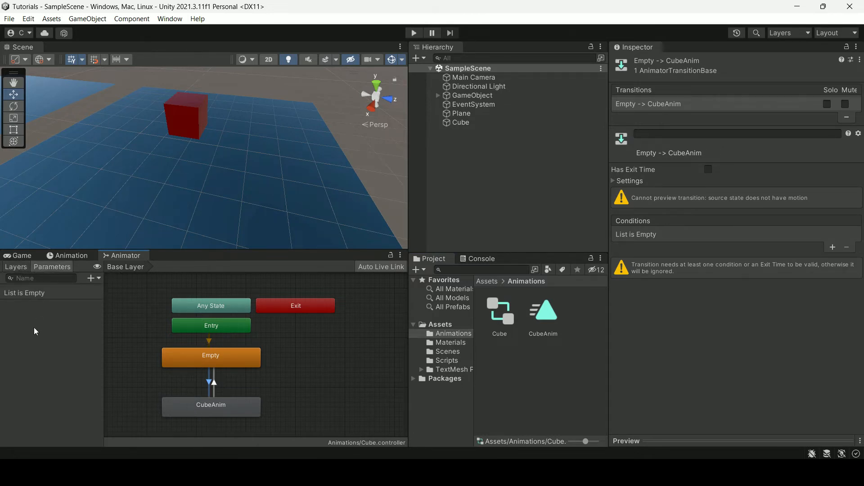
click(92, 279)
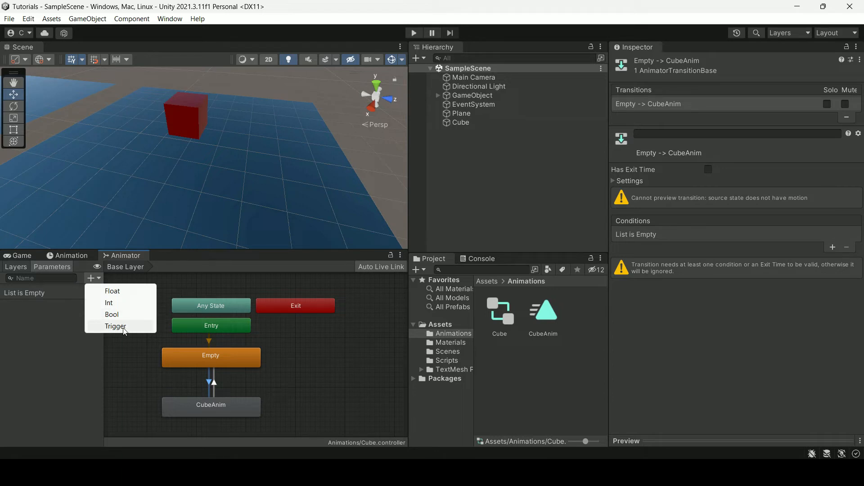
click(121, 315)
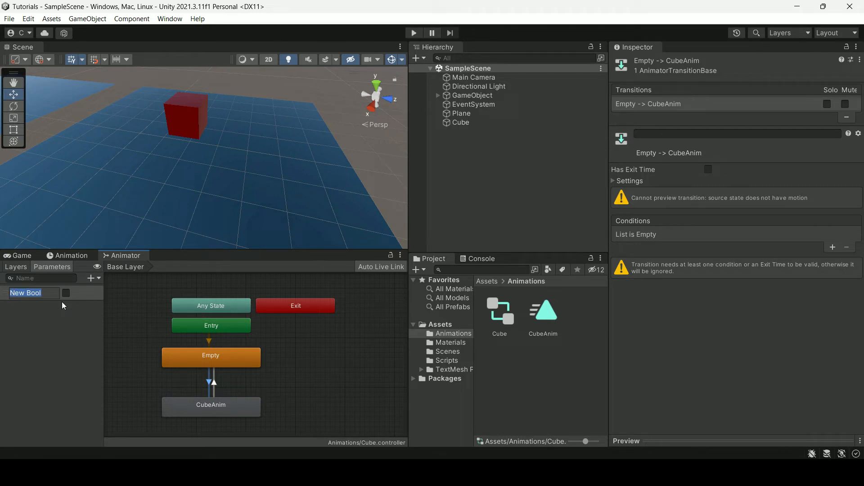
text(Anim)
key(BackSpace)
key(BackSpace)
key(BackSpace)
key(BackSpace)
text(Cube)
key(BackSpace)
key(BackSpace)
key(BackSpace)
key(BackSpace)
text(AnimC)
key(BackSpace)
text(Cu)
key(ctrl+a)
key(Return)
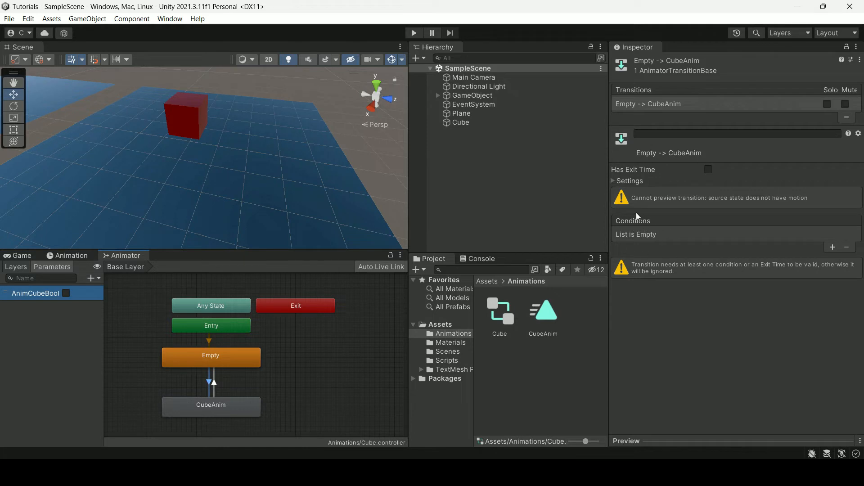
Add a condition to the Empty to CubeAnim transition requiring AnimCubeBool to be true.
click(833, 248)
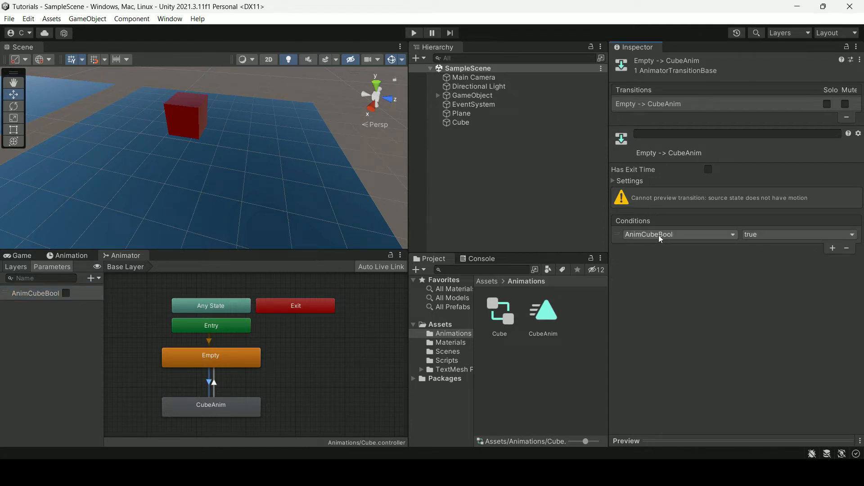
click(673, 234)
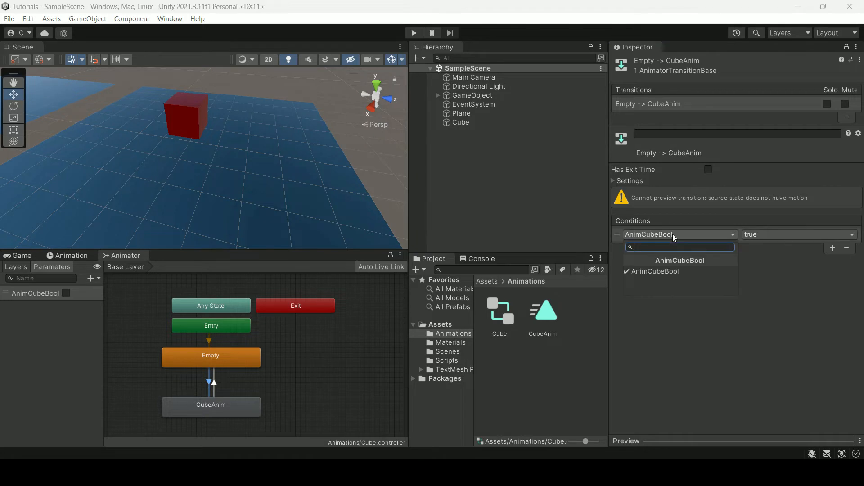
click(670, 272)
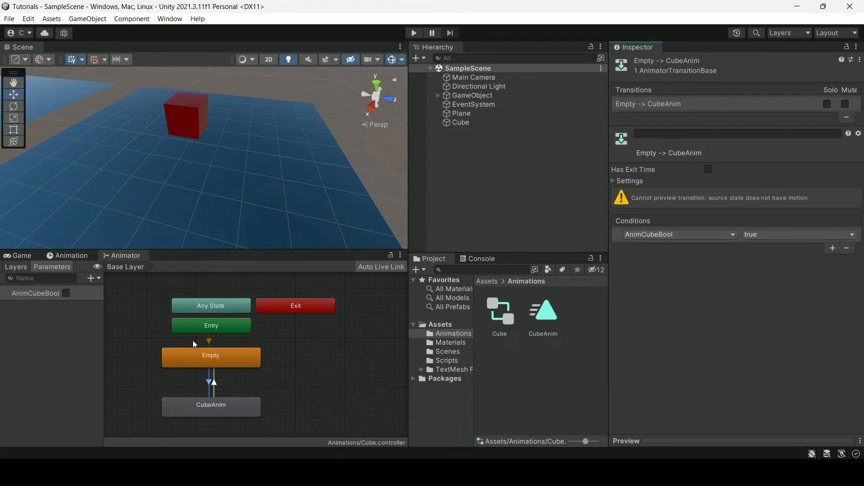
Add a condition to the CubeAnim to Empty transition requiring AnimCubeBool to be false.
click(215, 383)
click(831, 311)
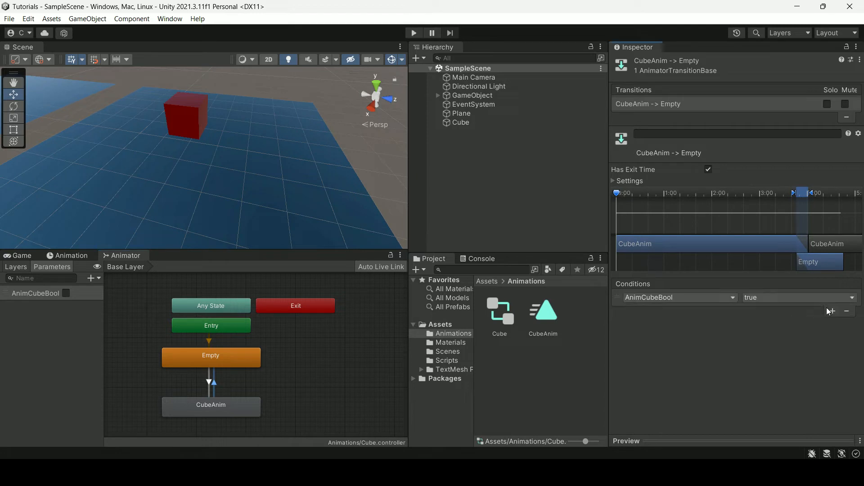
click(797, 301)
click(777, 324)
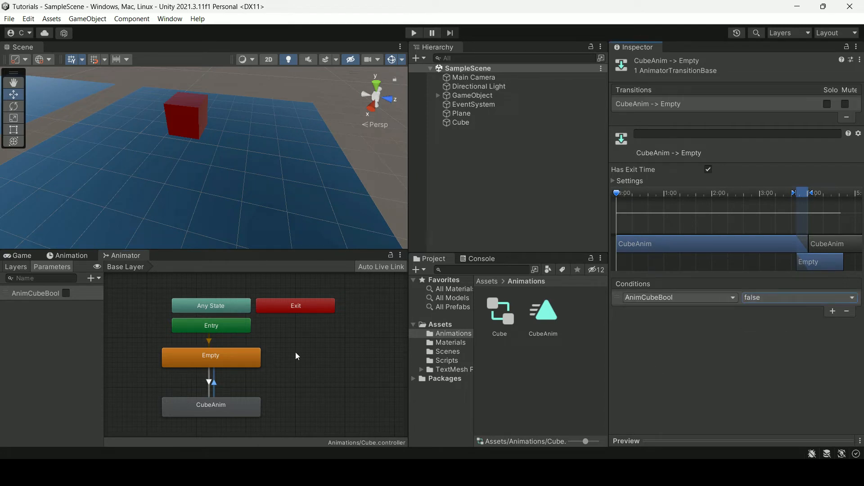
click(307, 370)
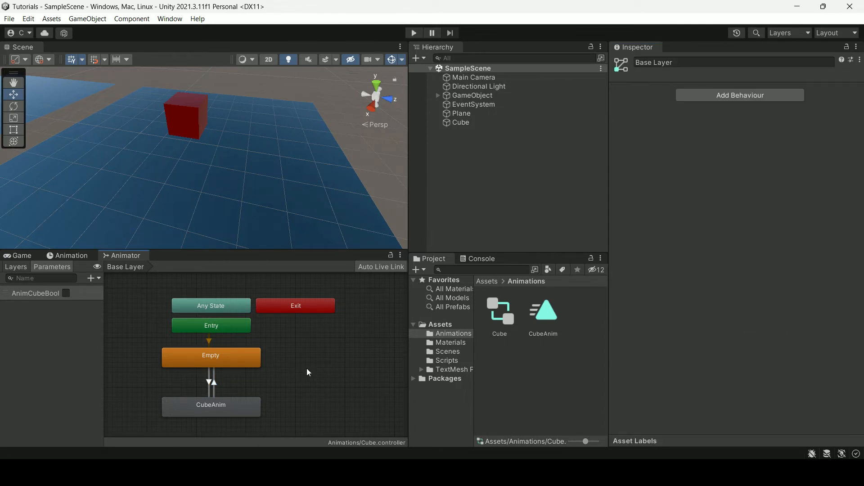
Run the scene, switch AnimCubeBool on and off in the Animator to test both transitions, and stop it.
click(413, 33)
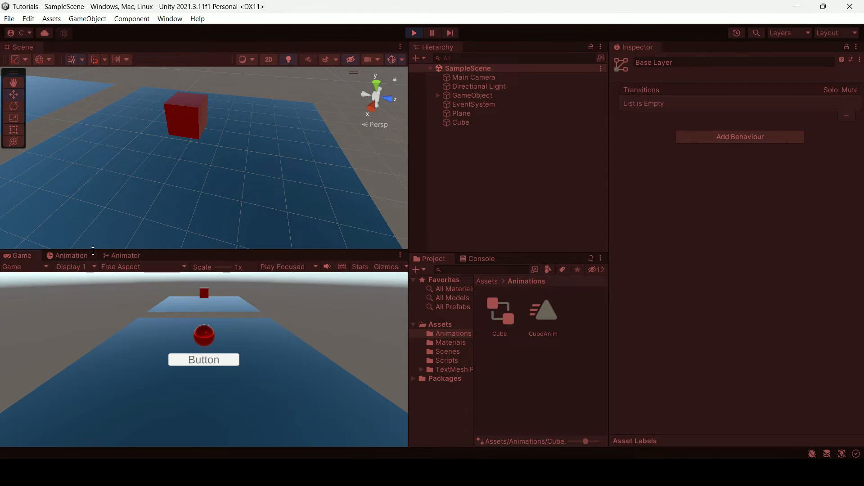
click(119, 254)
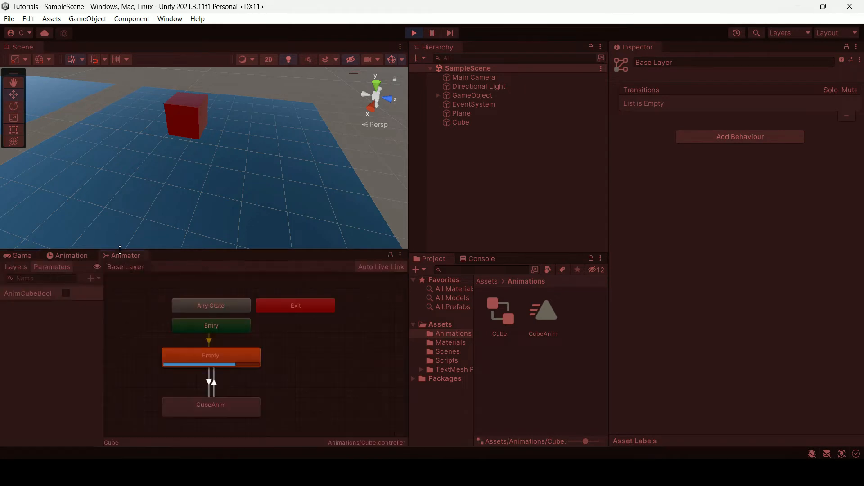
click(66, 293)
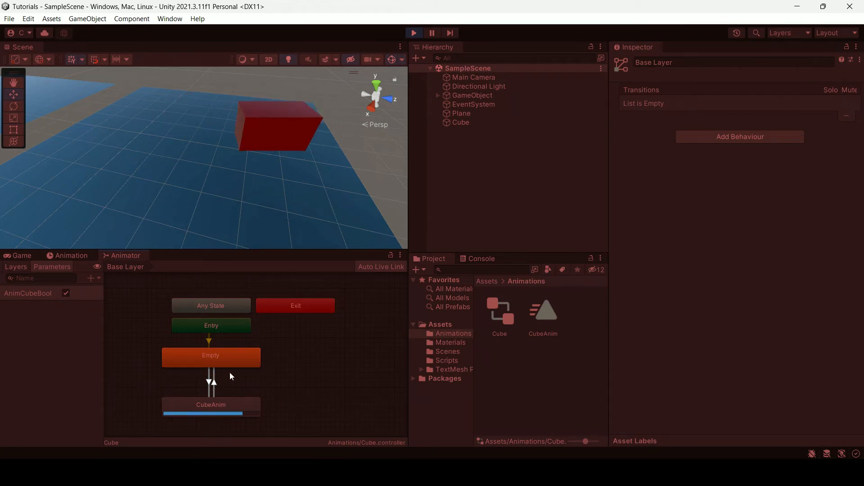
click(65, 293)
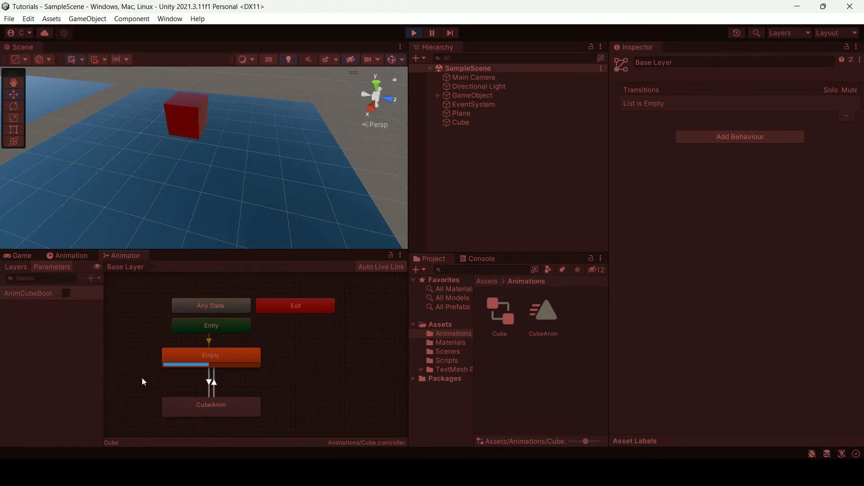
click(414, 33)
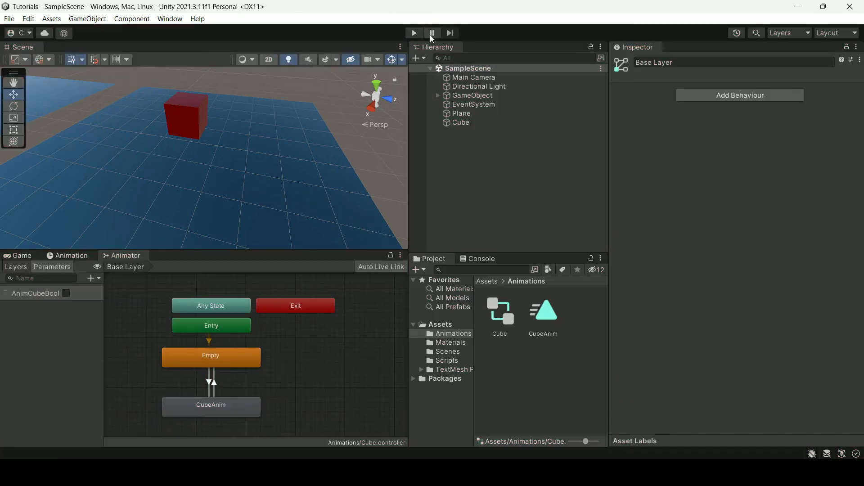
Create a C# script named MyAnimation in the Scripts folder.
click(450, 351)
click(447, 361)
right_click(533, 364)
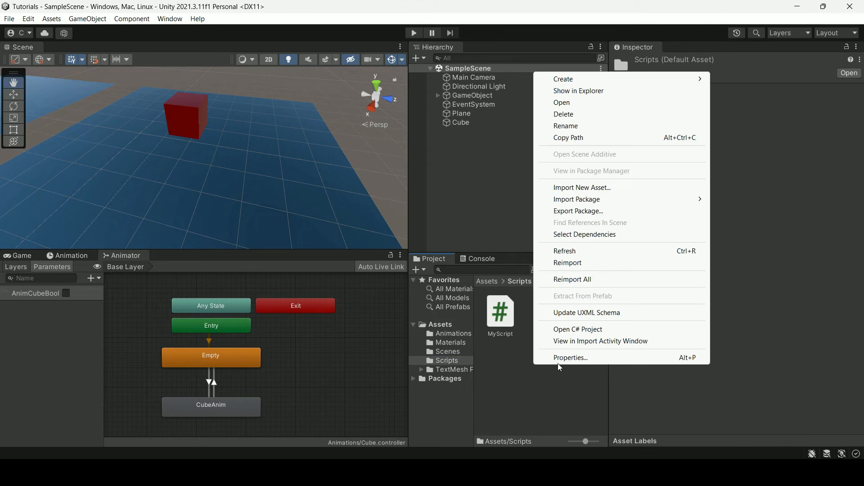
mouse_move(586, 79)
click(738, 35)
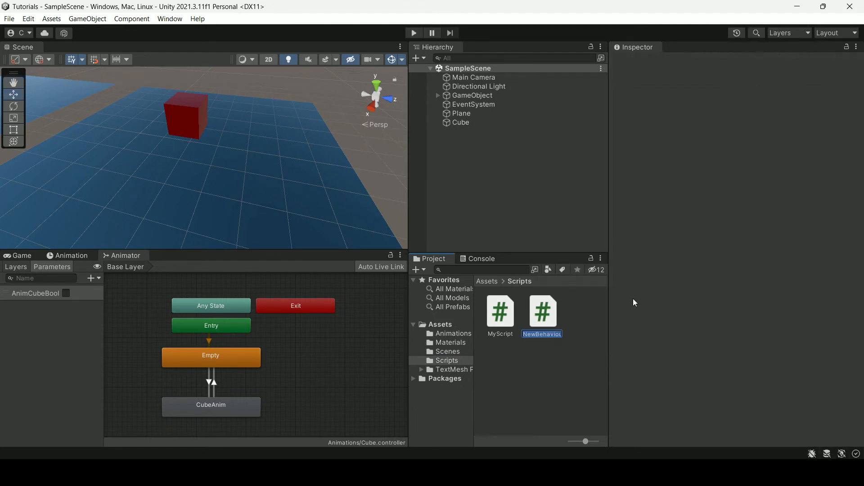
text(MyAn)
text(imation)
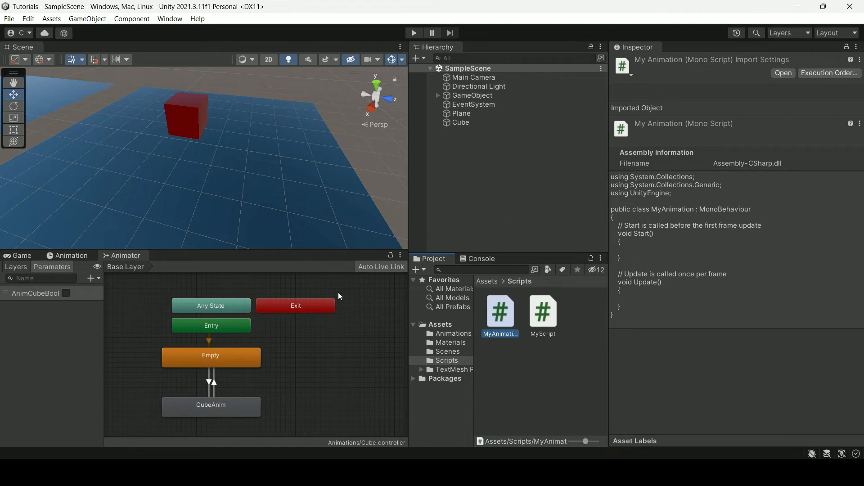
Examine the Animator component of the scene's red Cube and its controller asset in the Animations folder.
click(198, 122)
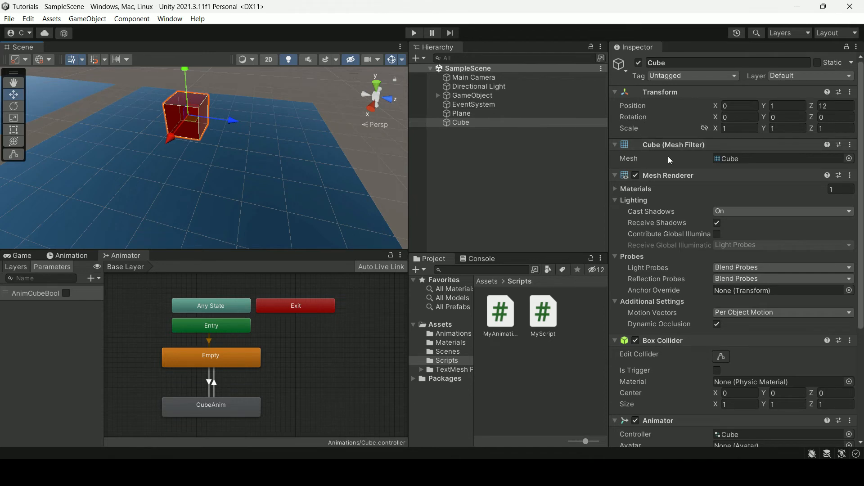
scroll(669, 156, down, 5)
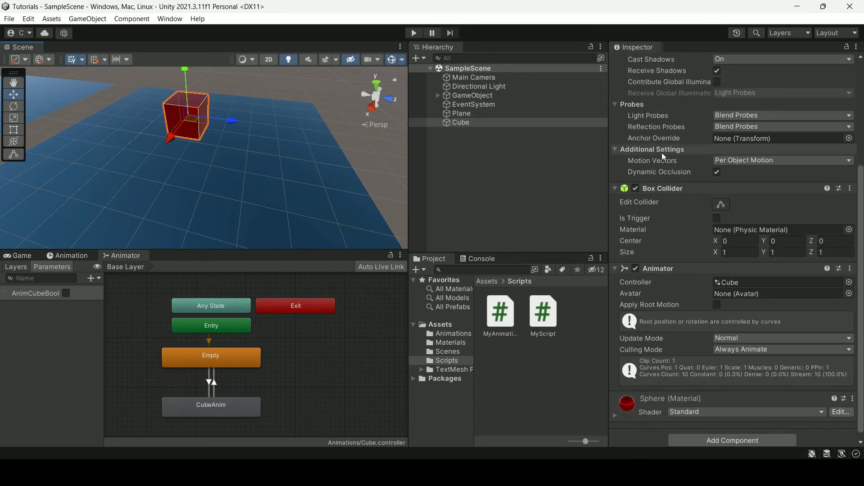
scroll(664, 180, down, 1)
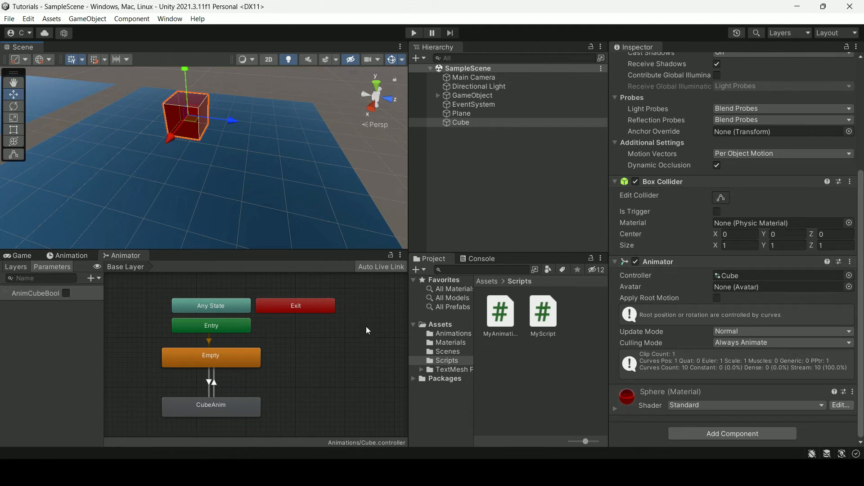
click(448, 333)
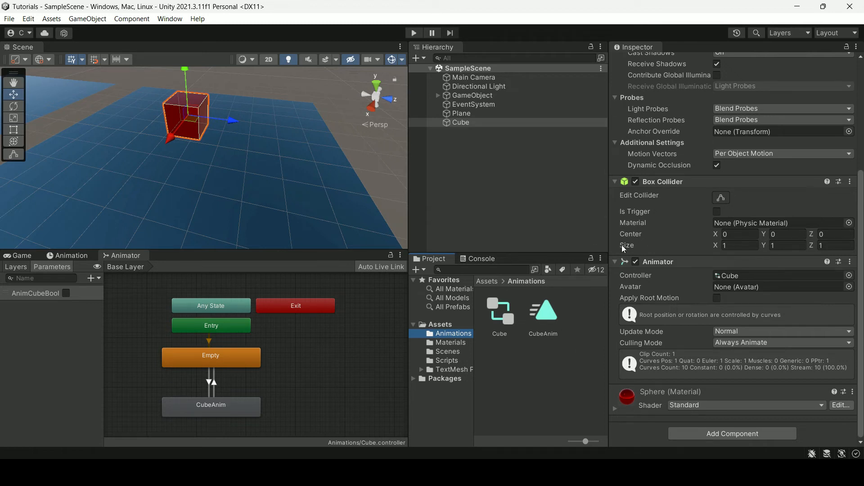
In Visual Studio Code, declare a private Animator field named animator at the start of the MyAnimation class.
key(alt+Tab)
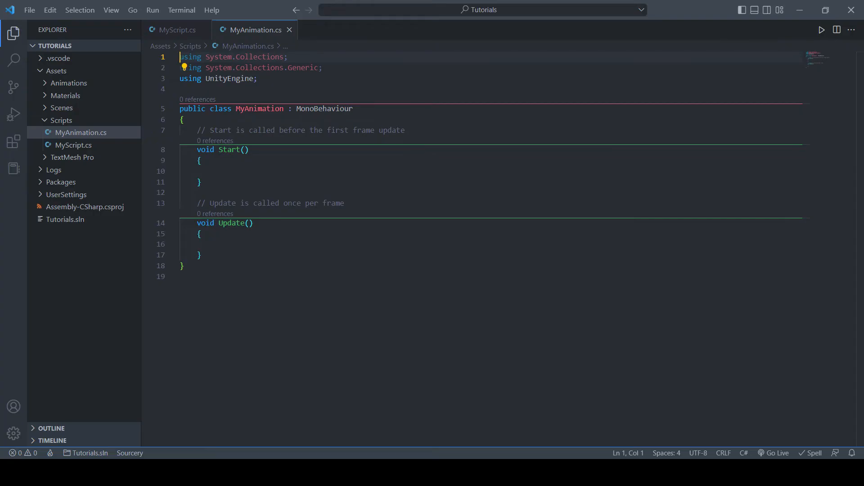
click(246, 118)
key(Return)
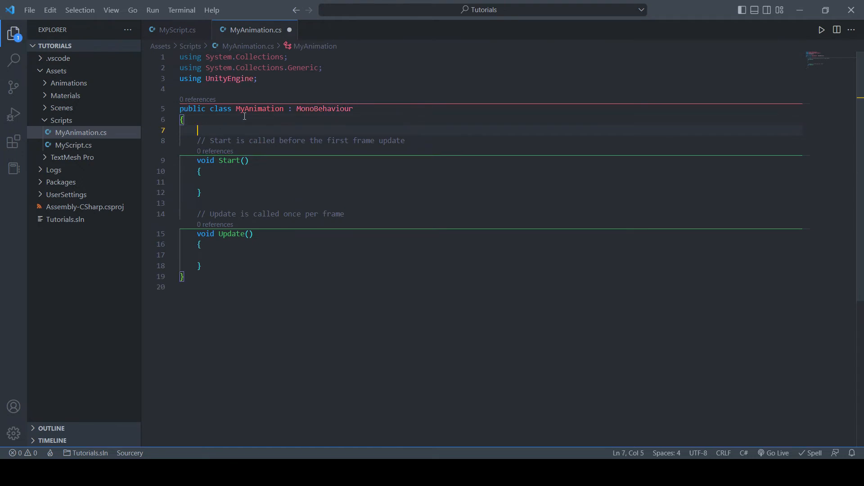
text(p)
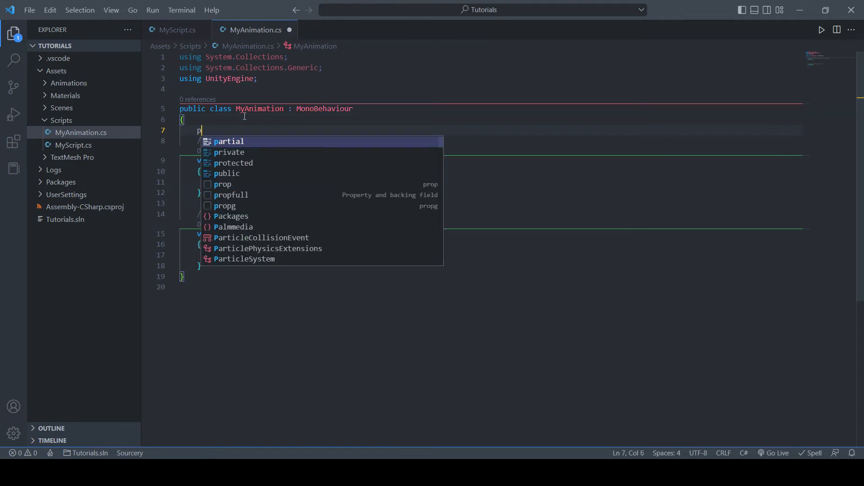
key(BackSpace)
text(private )
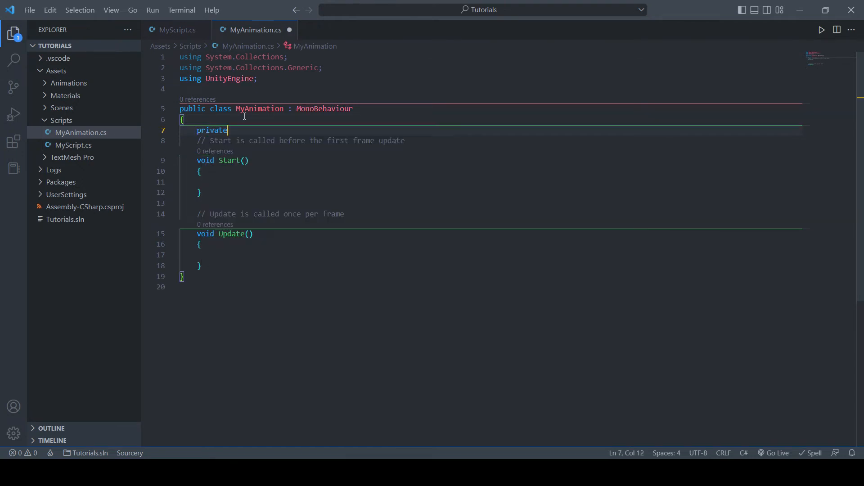
text(An)
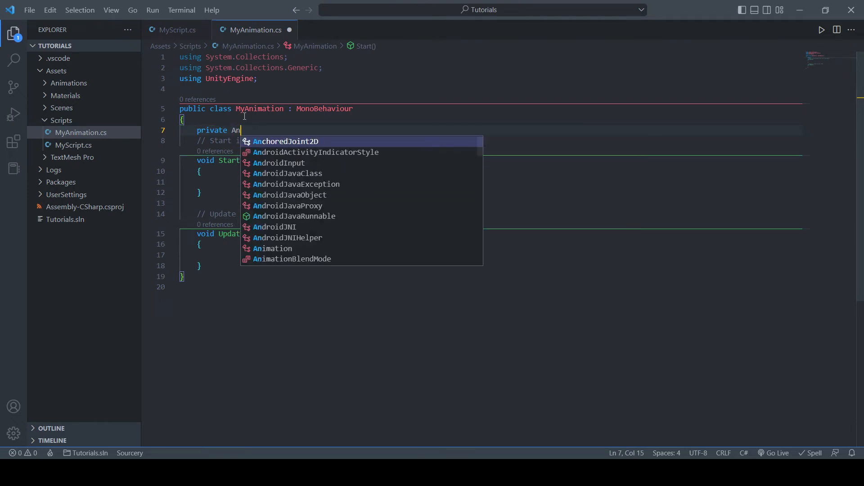
text(imator )
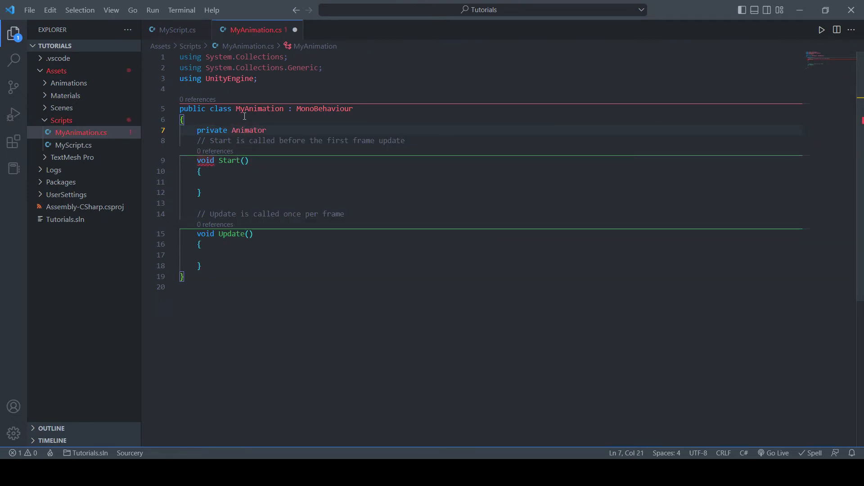
text(an)
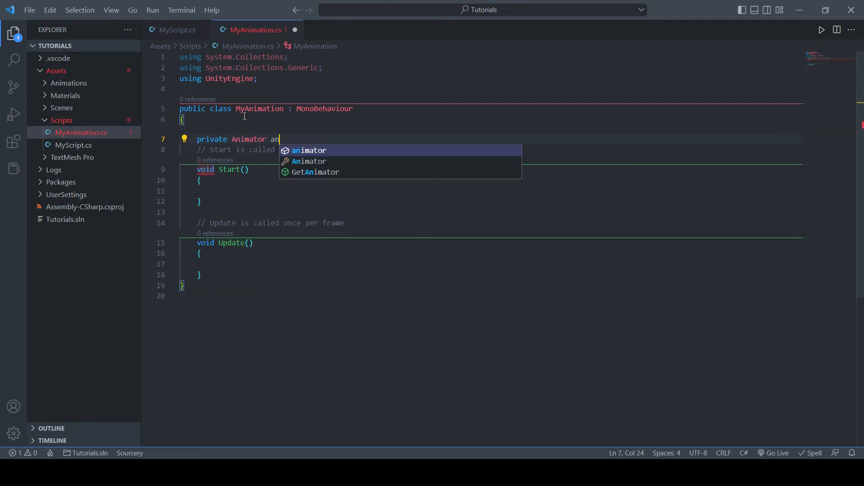
key(Tab)
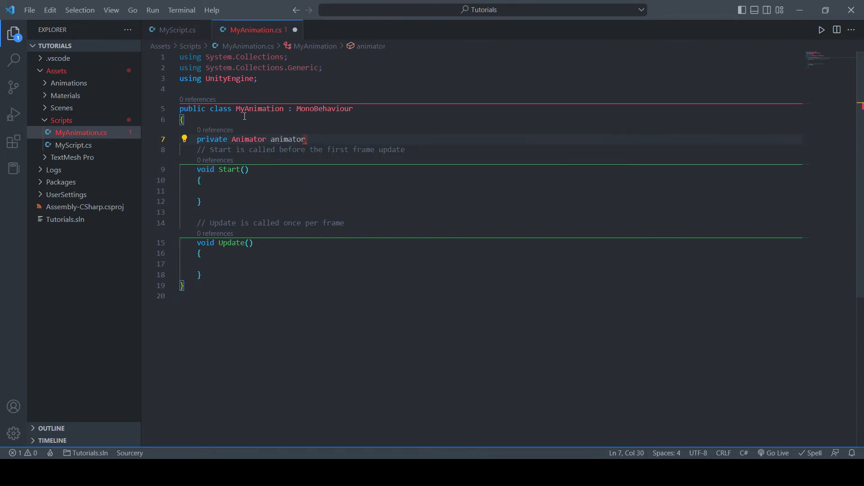
text(;)
key(Return)
In the Start method, assign GetComponent<Animator>() to animator and save the script.
click(253, 200)
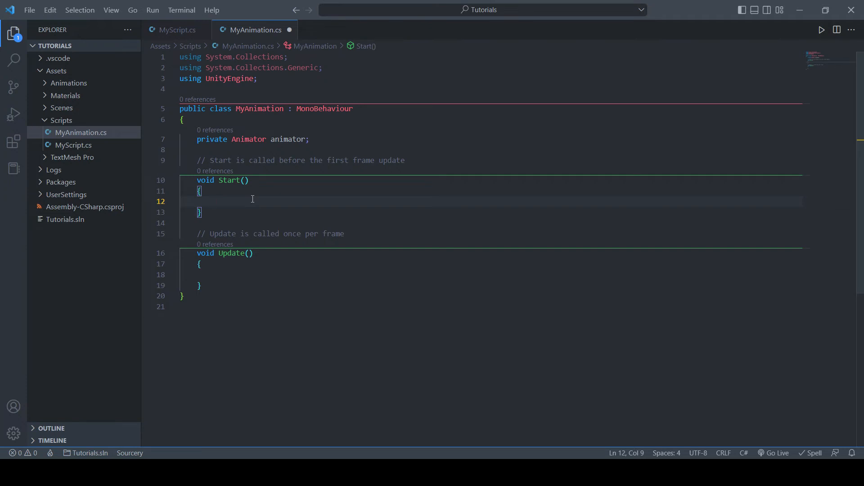
text(animator = Get)
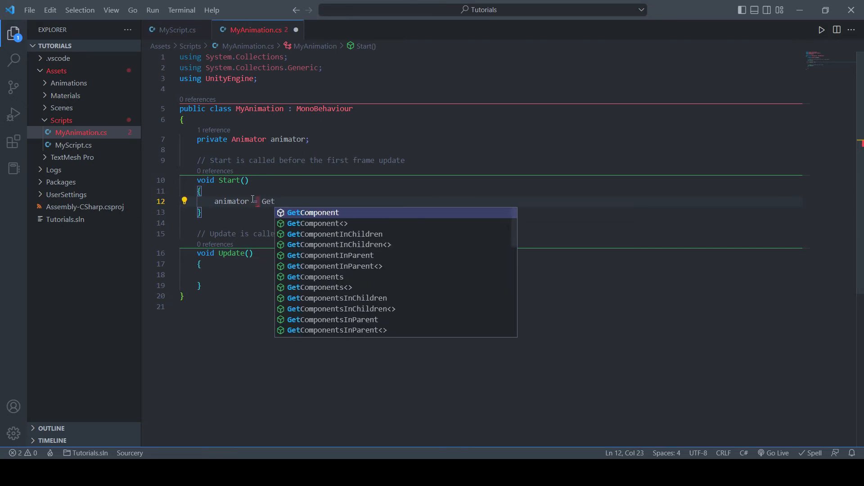
key(Tab)
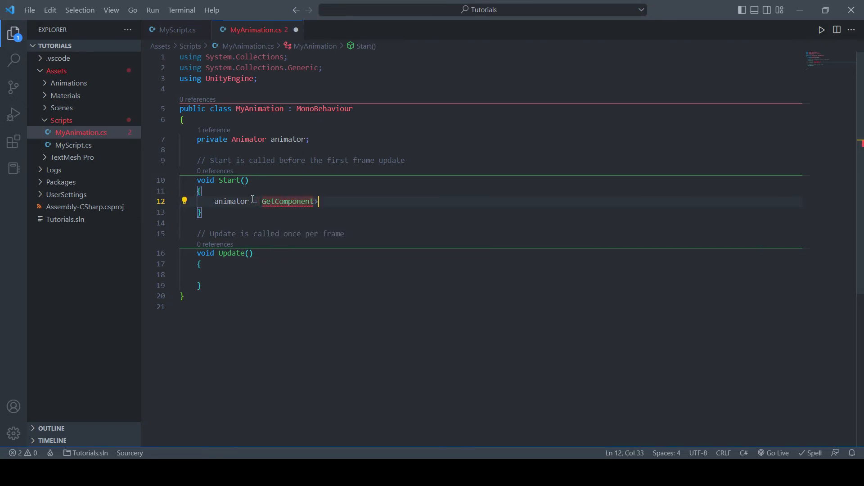
text(<Anima)
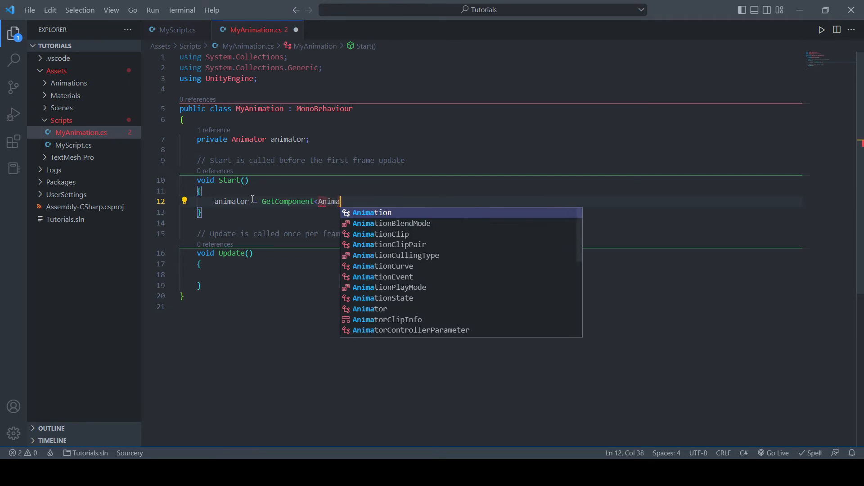
key(Down)
key(Down)
key(Down)
key(Down)
key(Down)
key(Down)
key(Down)
key(Down)
key(Down)
key(Tab)
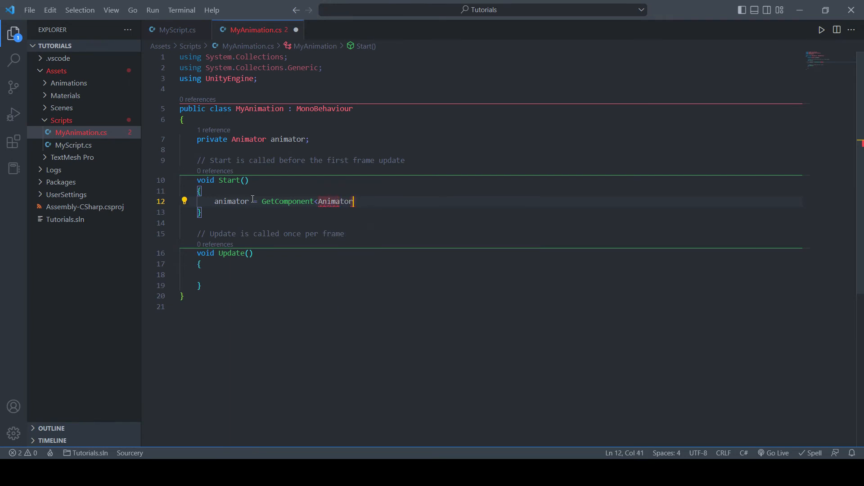
text(>();)
key(ctrl+s)
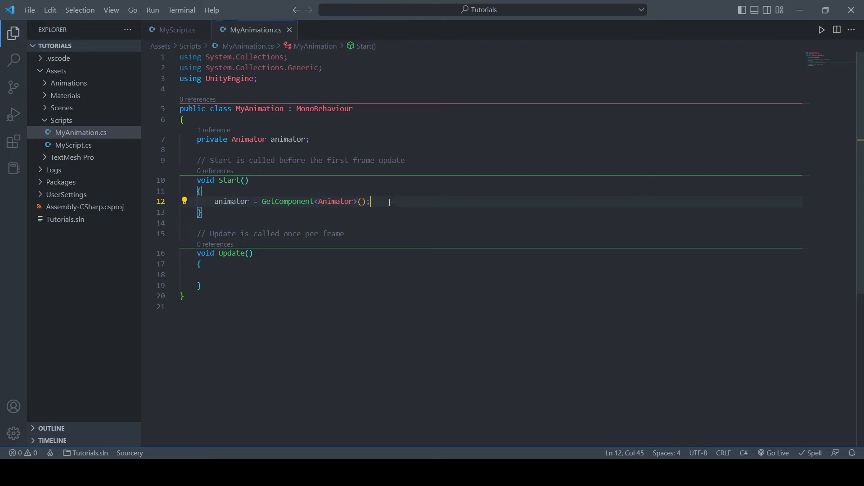
In Unity, attach the MyAnimation script to the Cube and run the scene briefly to check the script's Animator reference.
key(alt+Tab)
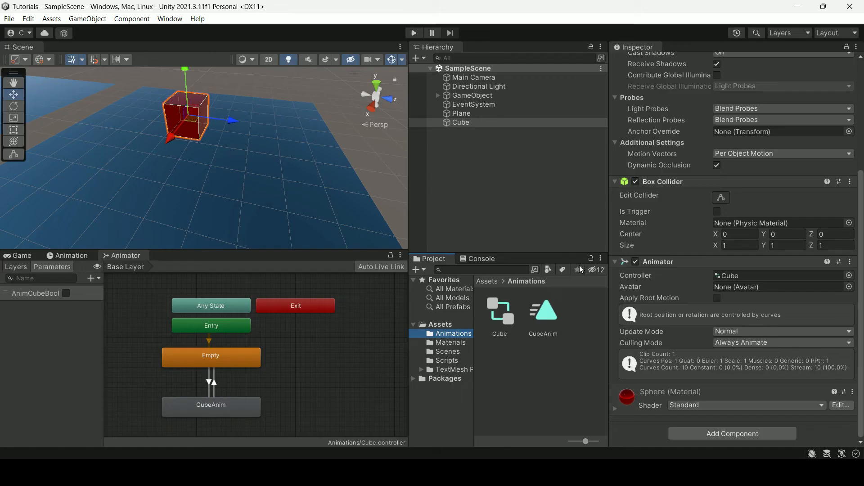
click(447, 361)
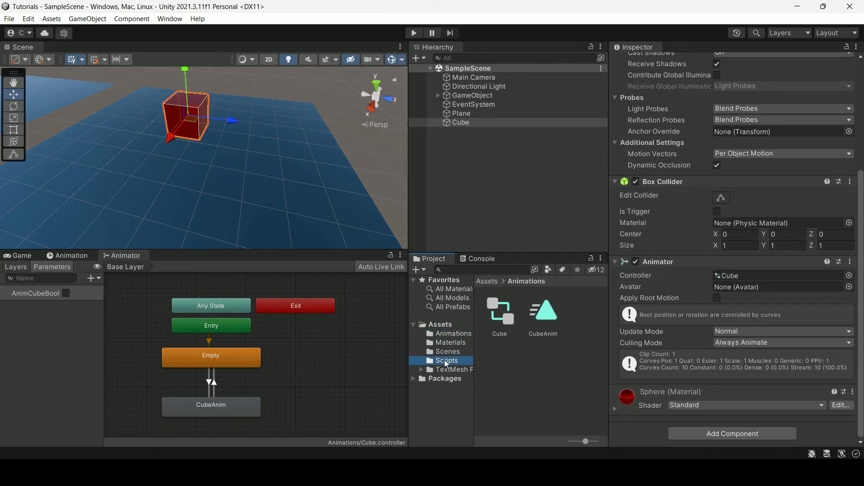
drag(642, 425, 641, 429)
scroll(700, 279, down, 2)
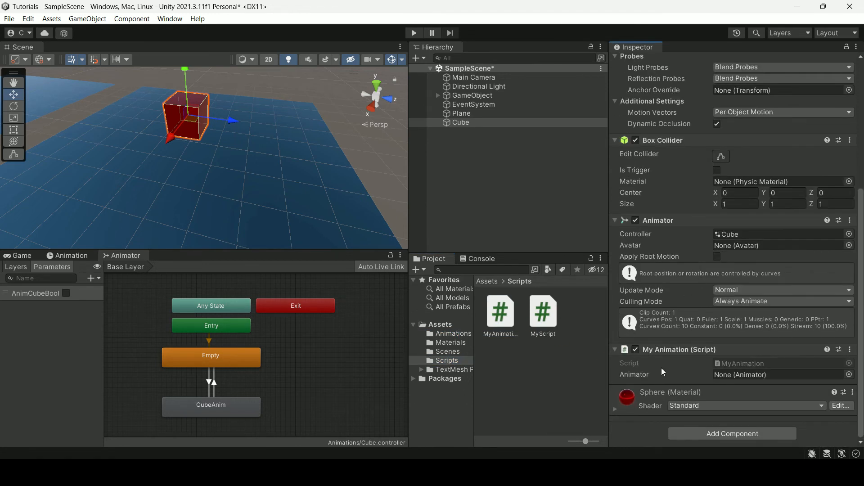
click(416, 35)
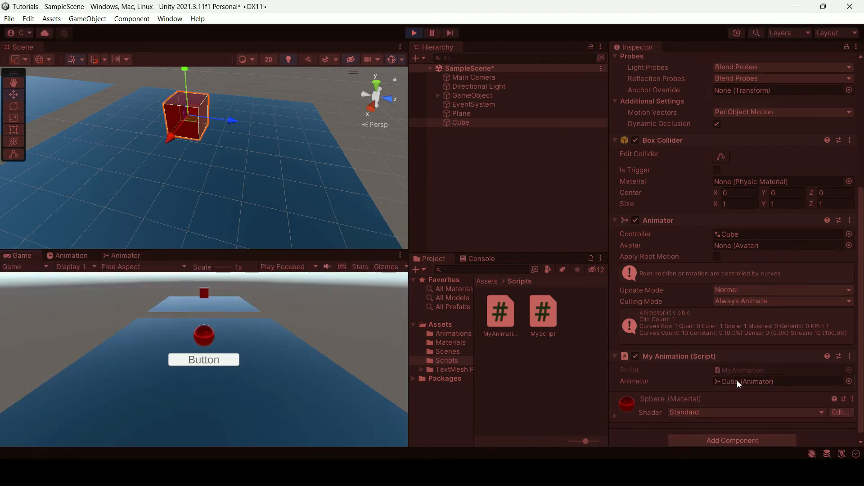
click(414, 35)
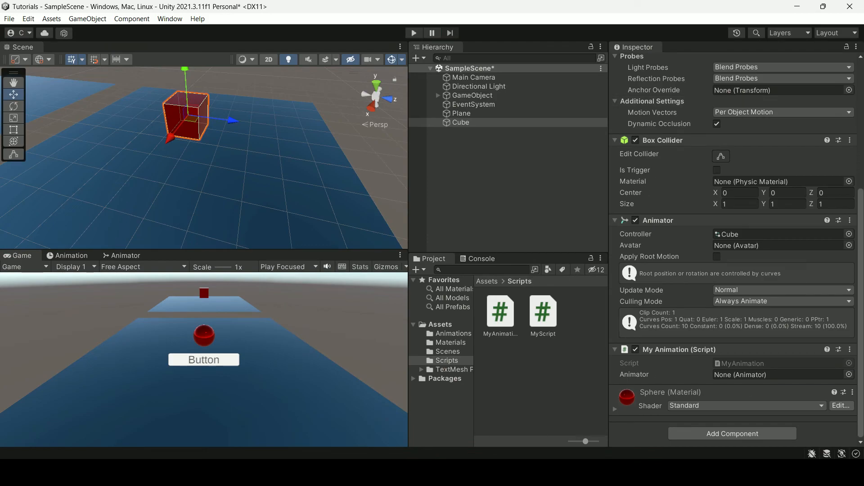
In Visual Studio Code, add an if block to the Update method with the condition Input.GetKeyDown(KeyCode.P).
key(alt+Tab)
click(241, 271)
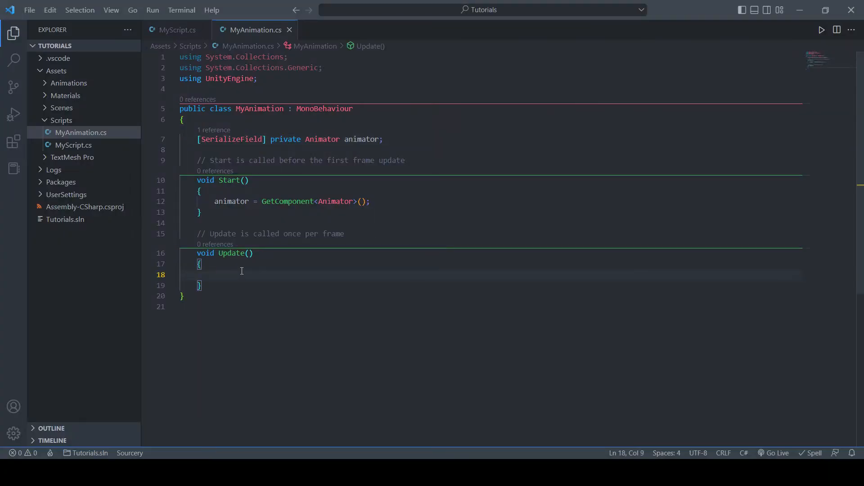
text(if)
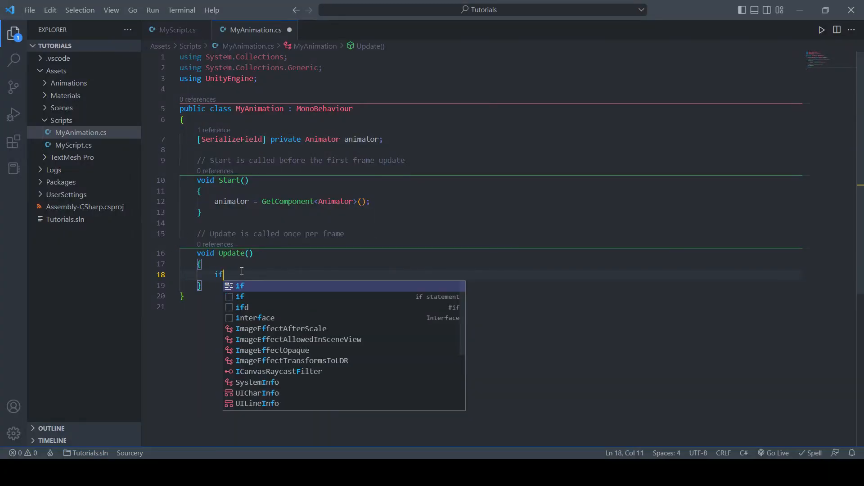
text(()
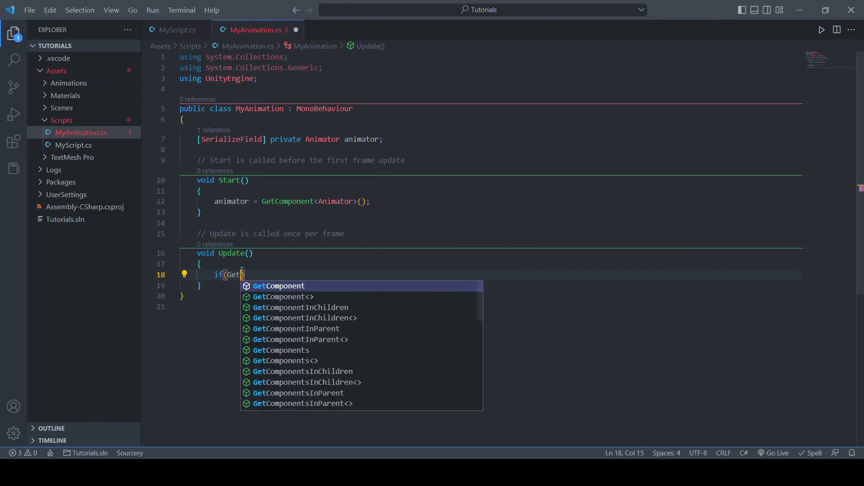
text(In)
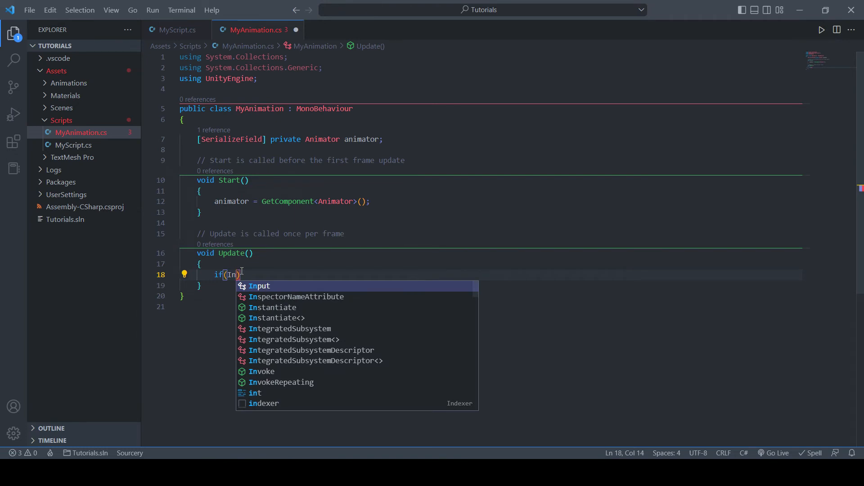
text(put.Get)
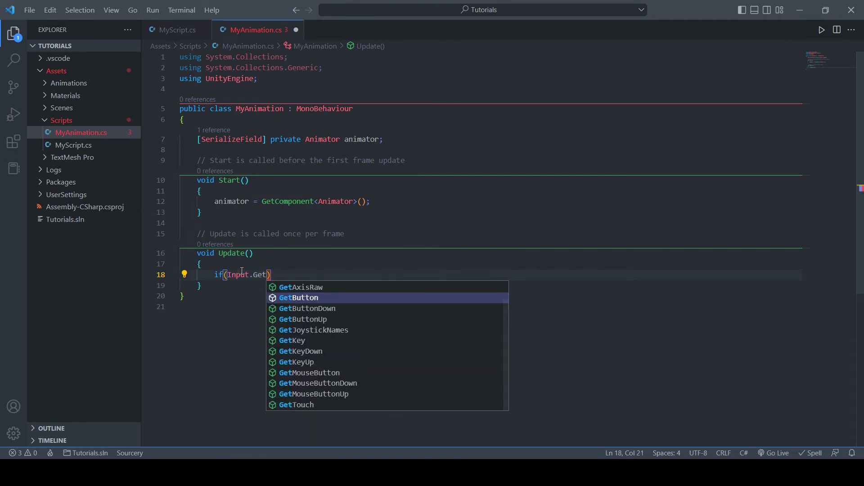
key(Down)
key(Down)
key(Down)
key(Down)
key(Down)
key(Return)
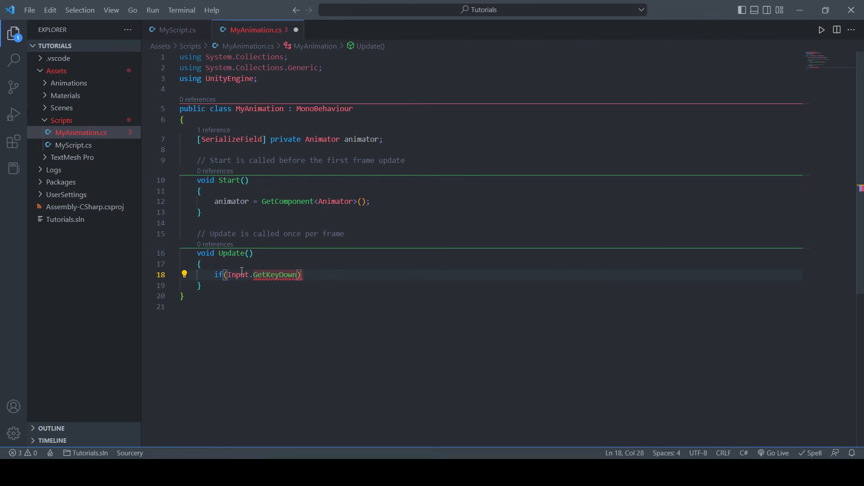
text((Ke)
key(Return)
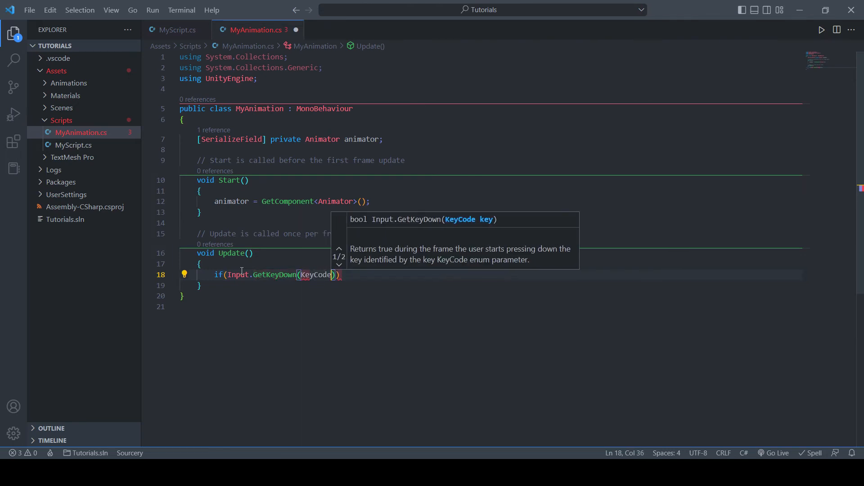
text(.P)
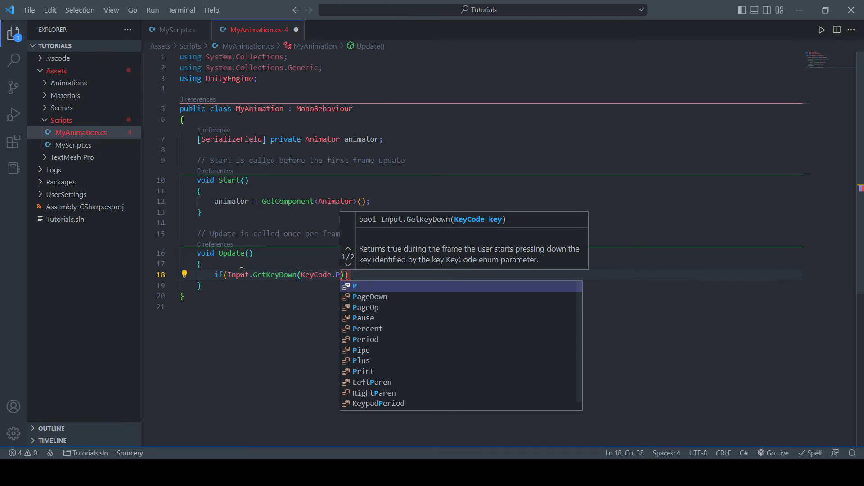
text()){)
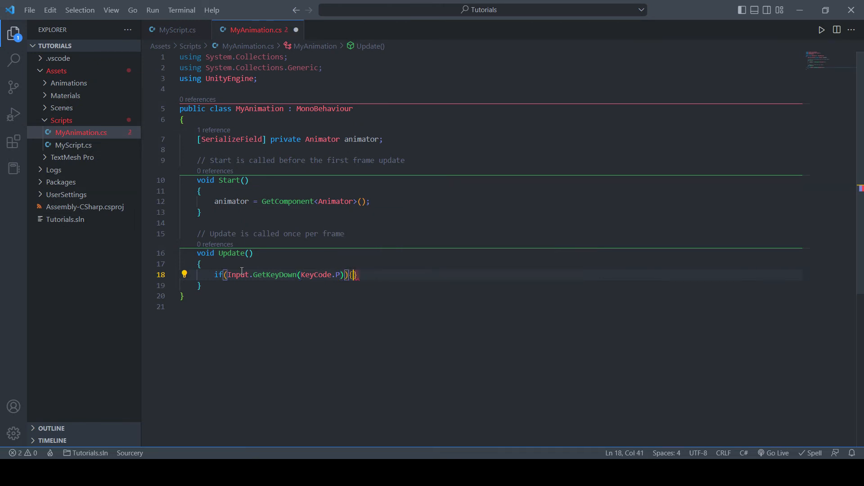
key(Return)
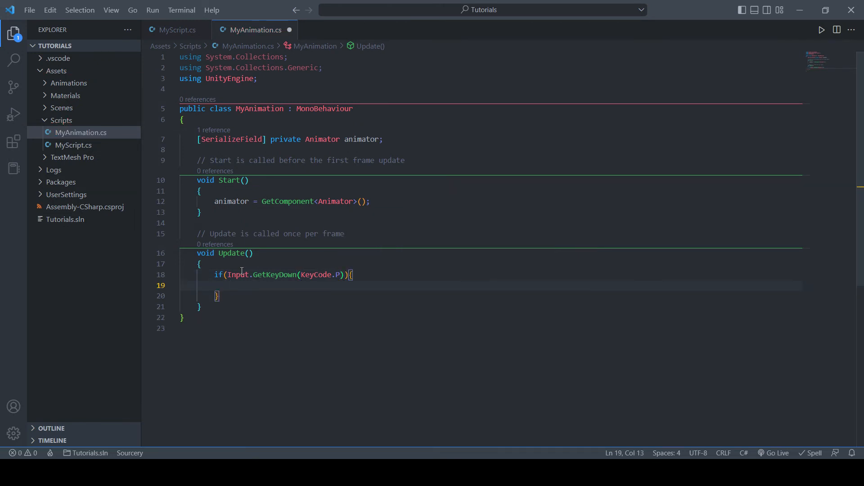
Inside the P-key if block, call animator.SetBool("AnimCubeBool", true); and save the MyAnimation script.
text(animator.)
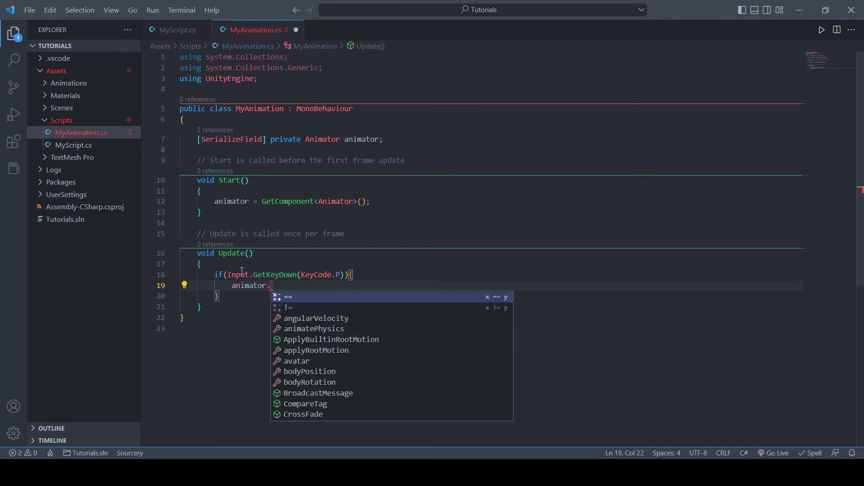
text(S)
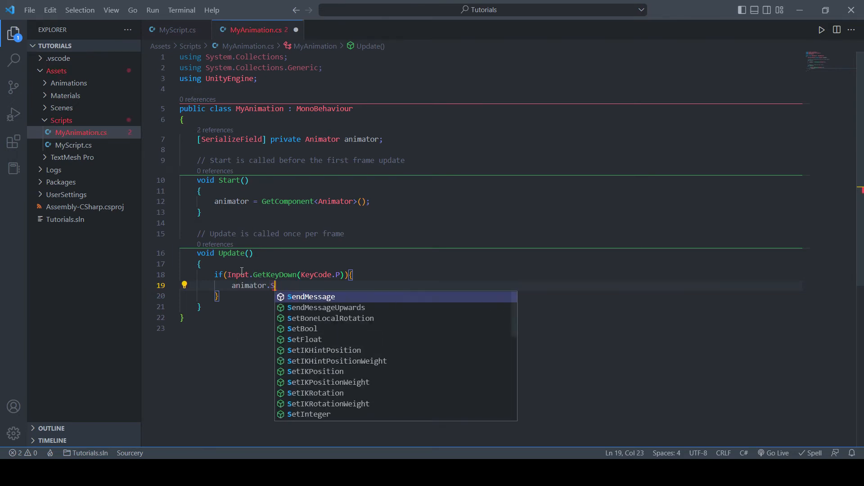
text(et)
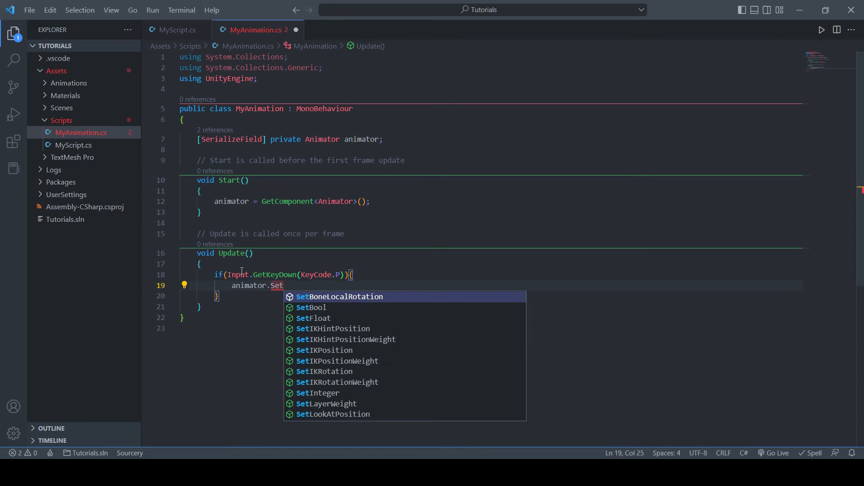
text(Bool)
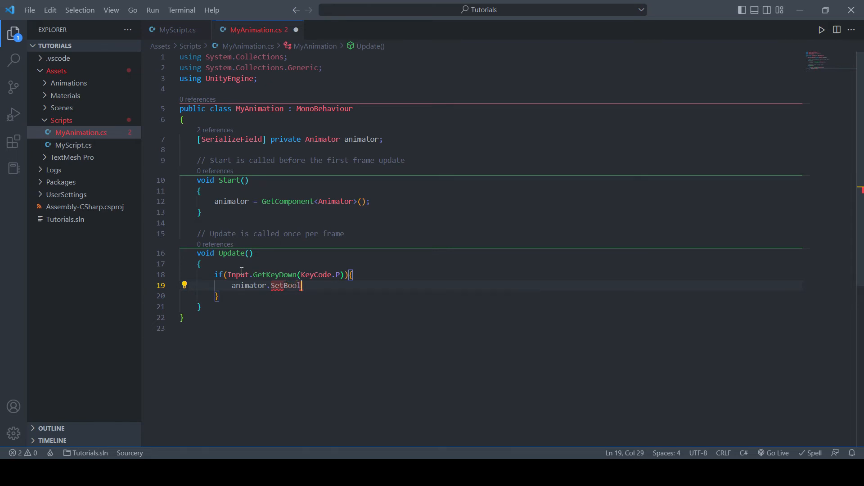
text(()
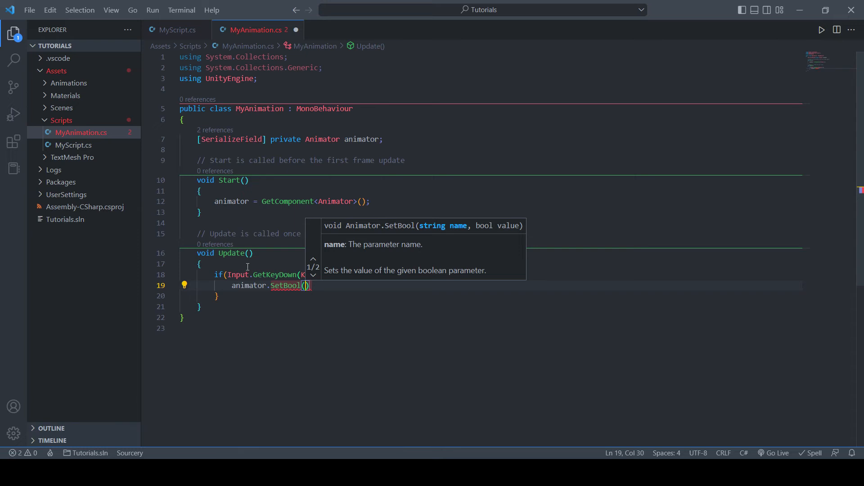
text("AnimCubeBool)
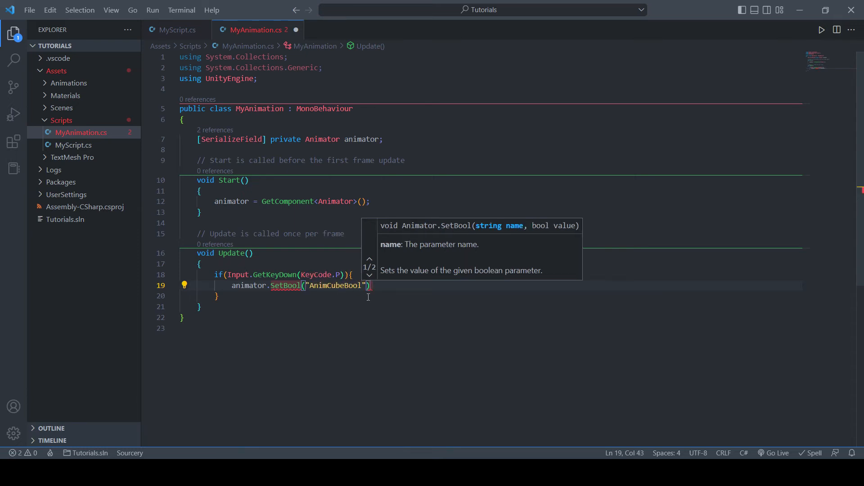
text(", )
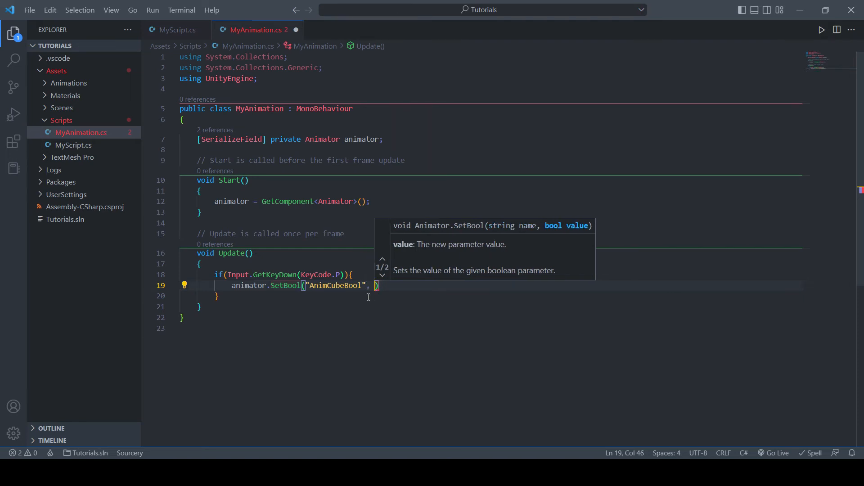
text(true)
key(Escape)
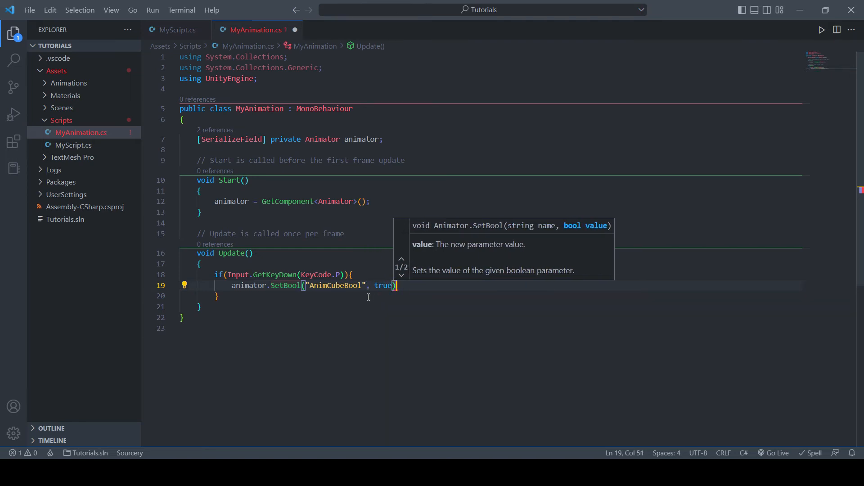
text();)
key(ctrl+s)
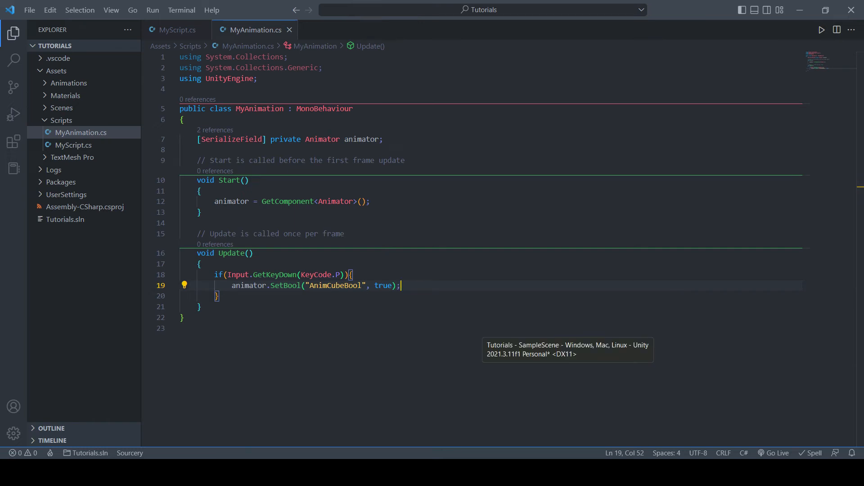
In Unity, run the scene with the Animator window docked beside the Hierarchy and test the P-key trigger of the Cube's animation.
click(568, 397)
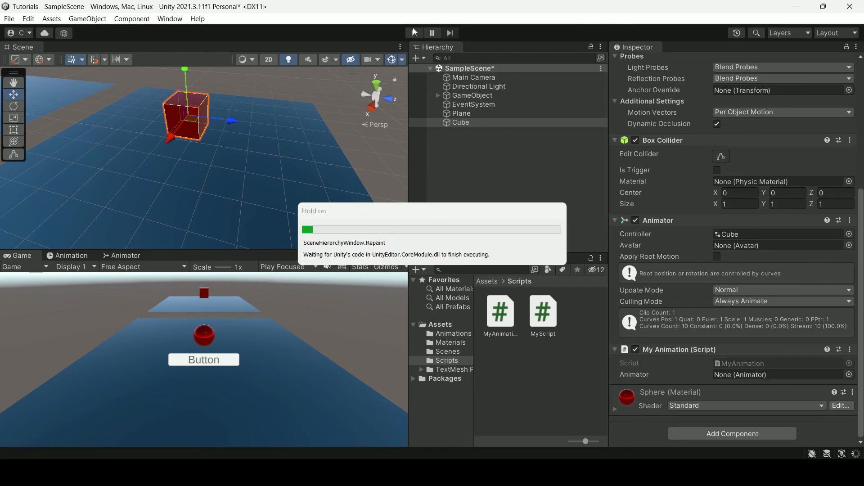
click(414, 32)
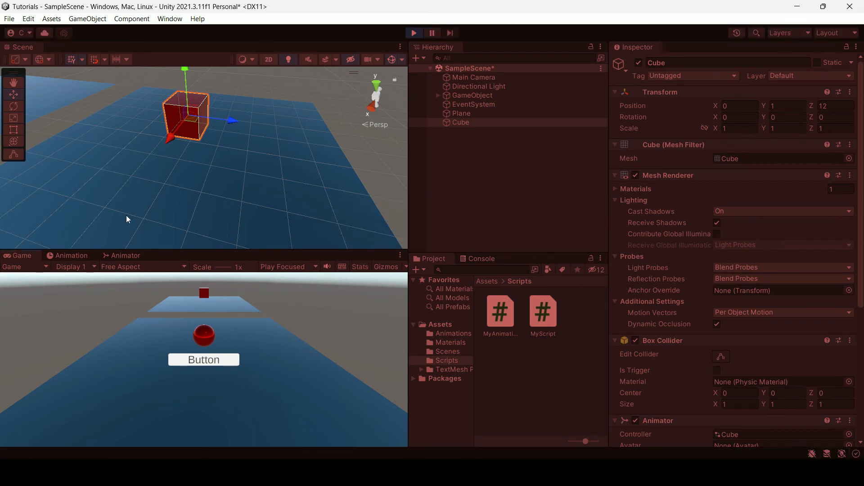
click(120, 256)
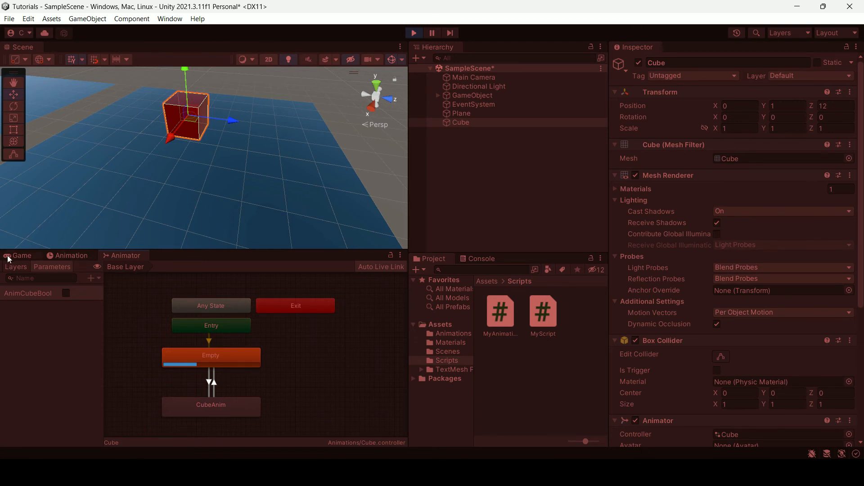
drag(118, 256, 480, 52)
drag(608, 128, 627, 127)
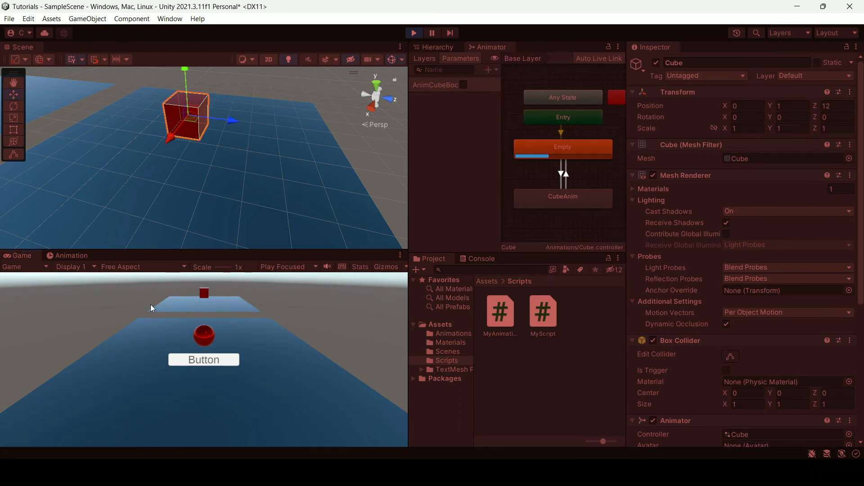
key(space)
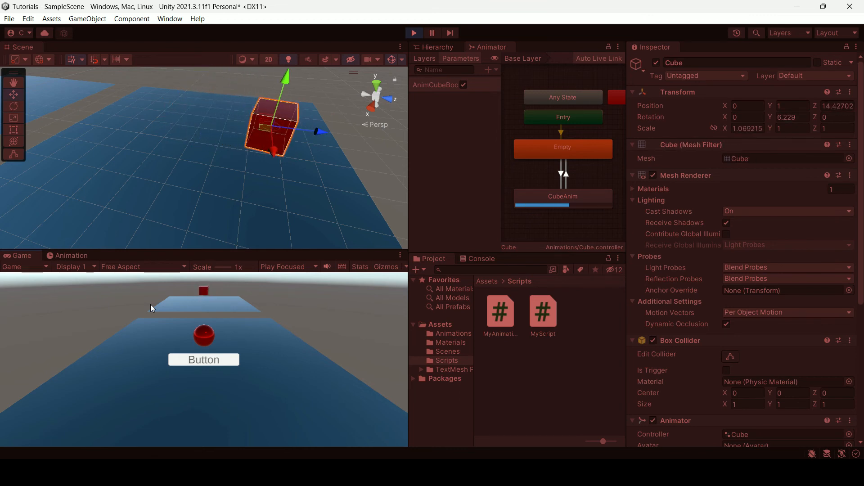
click(414, 35)
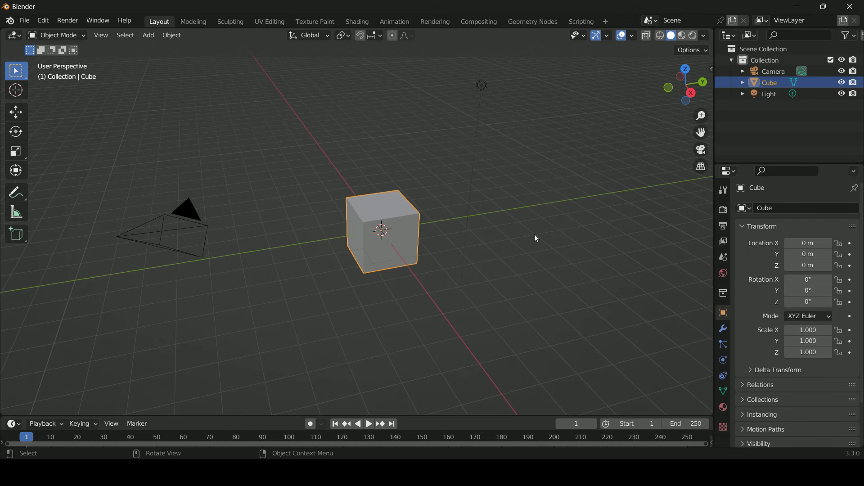
In Blender, enlarge the timeline area and show the 3D viewport's sidebar with the Cube's transform values.
middle_drag(536, 237, 527, 358)
drag(469, 414, 475, 375)
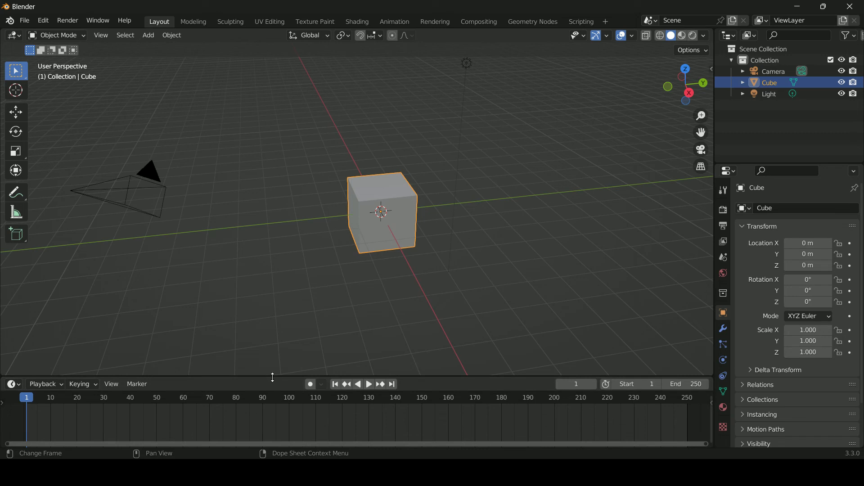
click(710, 67)
middle_drag(434, 152, 441, 209)
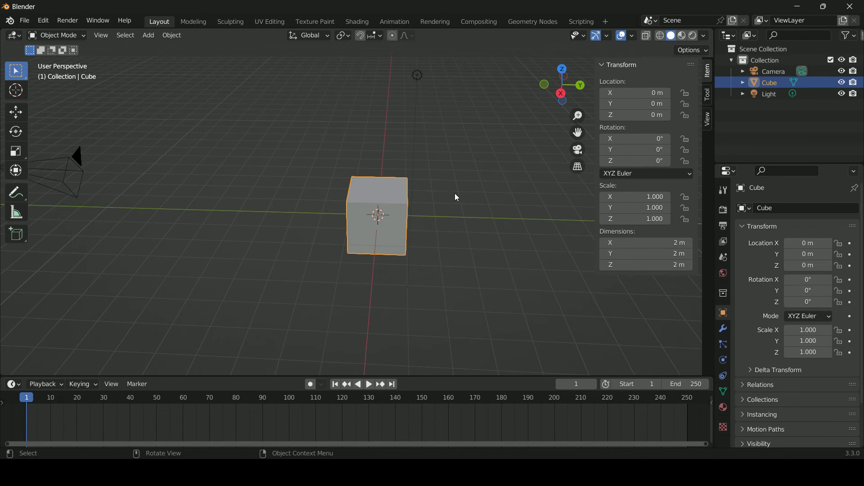
Insert keyframes for the Cube's X, Y and Z location at frame 0.
right_click(619, 116)
mouse_move(28, 396)
mouse_down()
mouse_move(233, 395)
mouse_move(18, 404)
mouse_up()
middle_drag(399, 218, 360, 225)
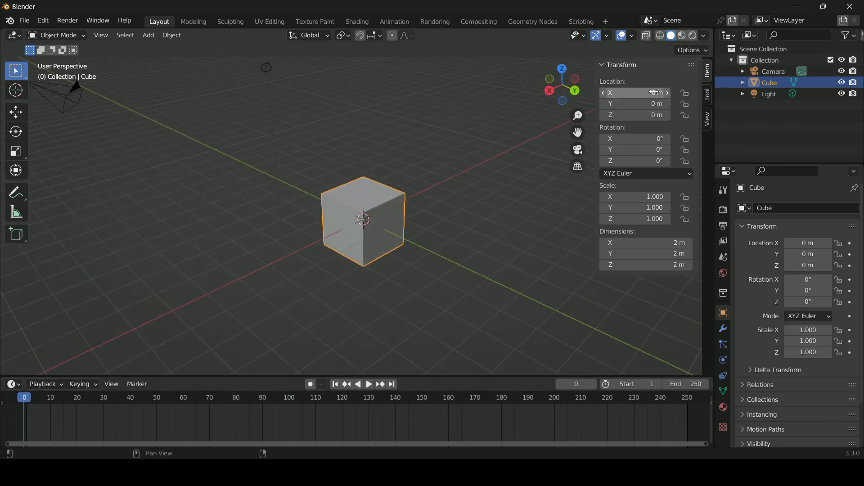
right_click(626, 92)
key(Escape)
right_click(626, 92)
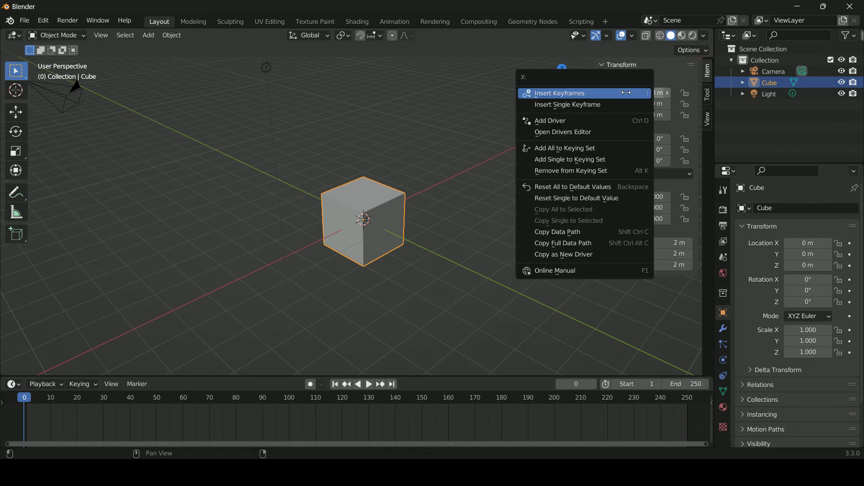
click(557, 94)
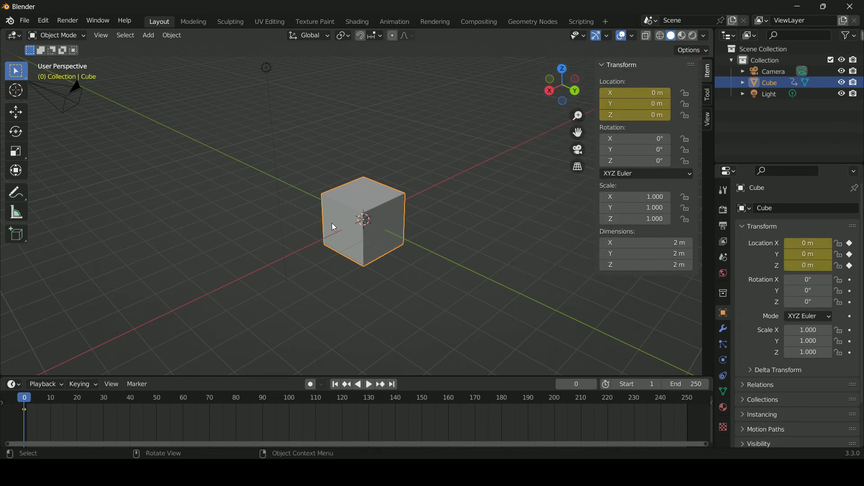
Set the animation's start frame to 0.
drag(27, 400, 24, 402)
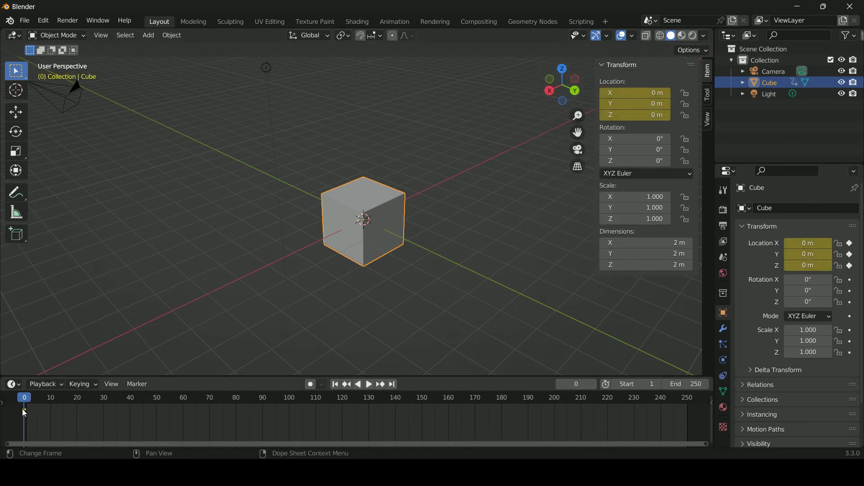
click(648, 383)
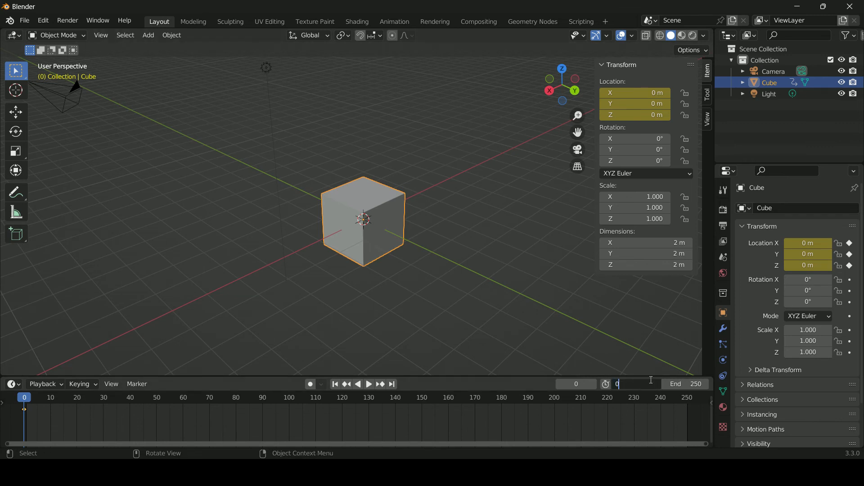
key(Return)
Go to frame 50 and set the Cube's X location to 5 m.
drag(24, 400, 163, 402)
key(space)
key(space)
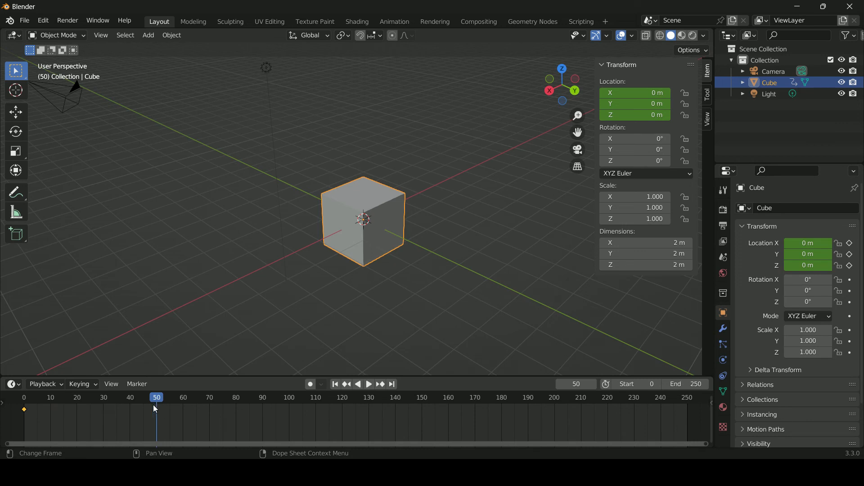
middle_drag(364, 245, 486, 199)
scroll(464, 220, down, 4)
mouse_move(625, 90)
mouse_down()
mouse_move(649, 91)
mouse_move(626, 92)
mouse_up()
click(626, 92)
text(5)
key(Return)
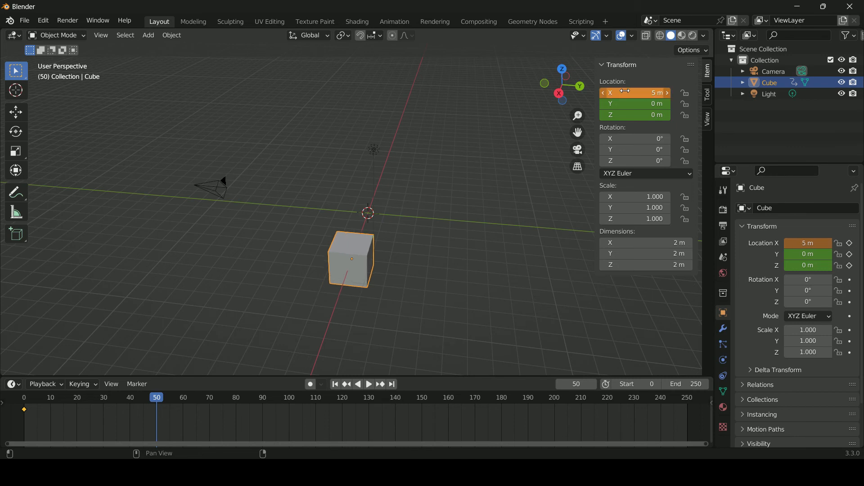
Insert keyframes for the Cube's X, Y and Z location at frame 50.
middle_drag(455, 148, 477, 144)
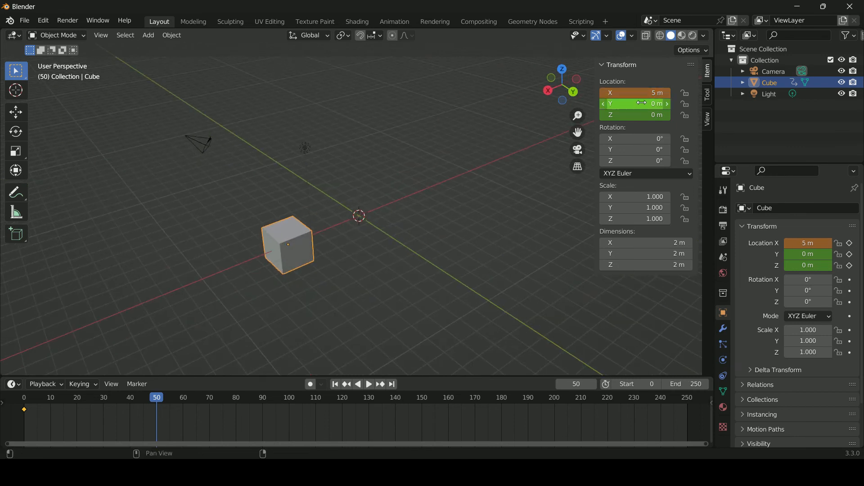
right_click(641, 104)
click(639, 102)
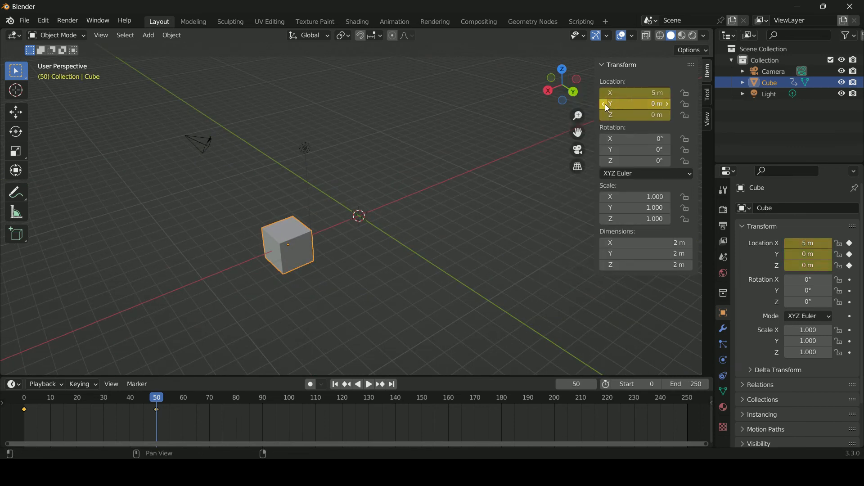
Play the Cube's movement from frame 0 and return the playhead to frame 0.
drag(150, 399, 39, 403)
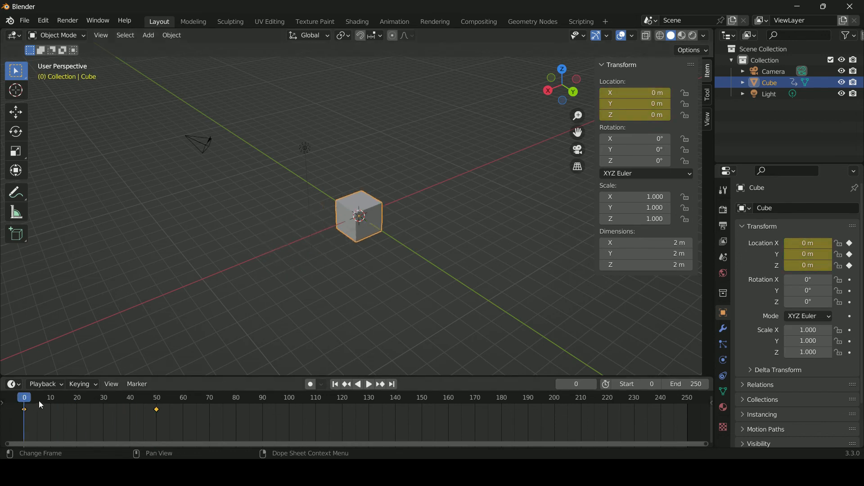
key(space)
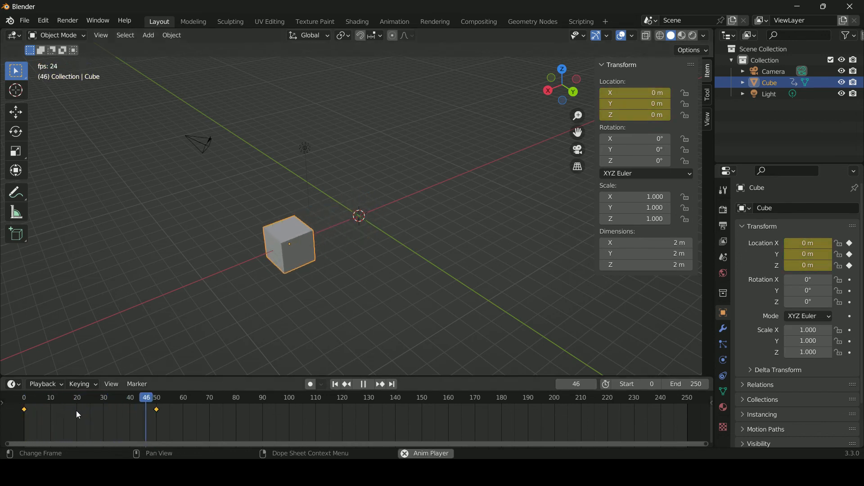
key(space)
drag(168, 400, 17, 407)
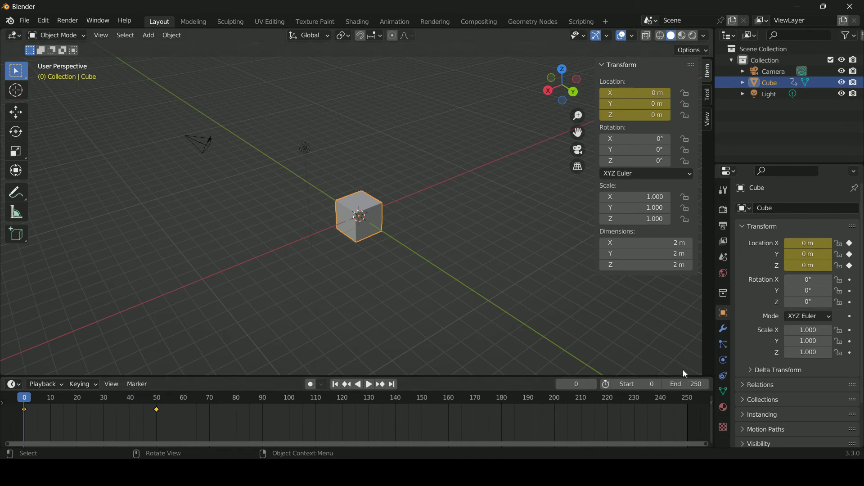
Set the animation's end frame to 50.
click(701, 385)
text(50)
key(Return)
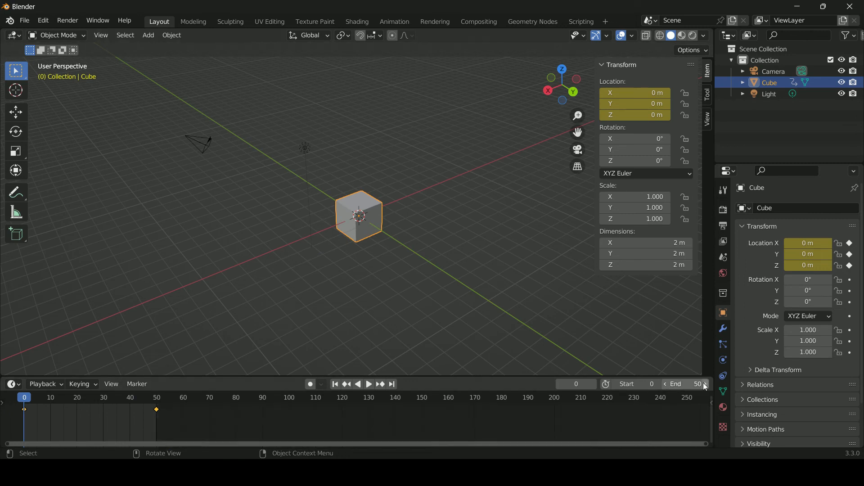
Play the animation within the shortened frame range and scrub the playhead to frame 50.
ctrl+scroll(157, 428, up, 13)
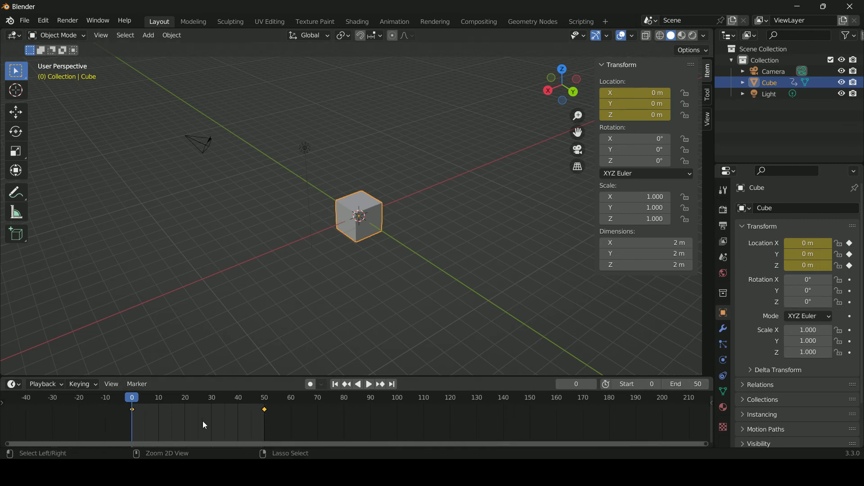
key(space)
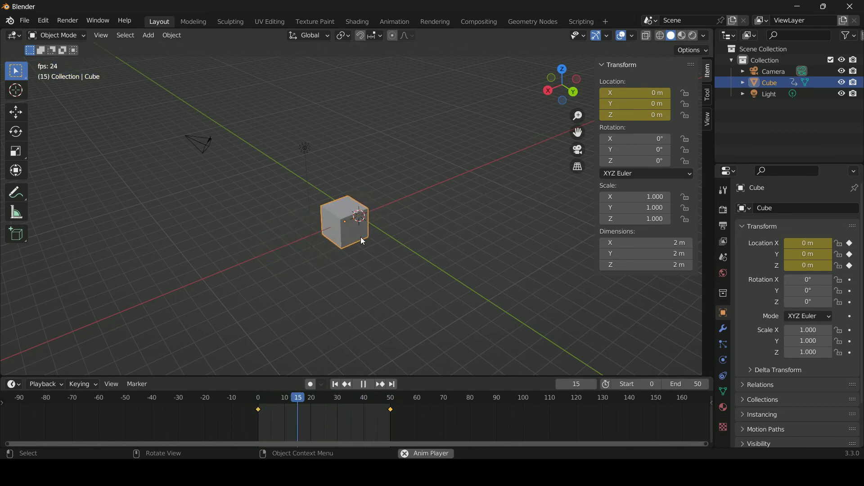
key(space)
drag(300, 402, 391, 402)
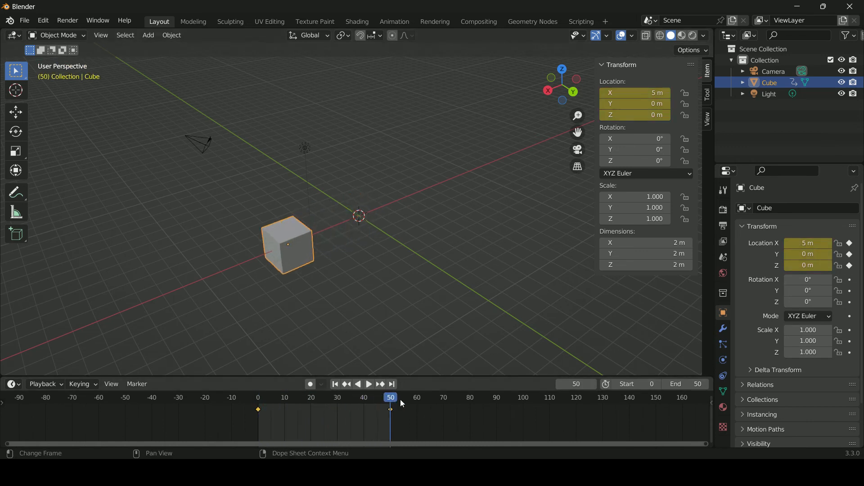
Set the animation's end frame to 70.
click(685, 384)
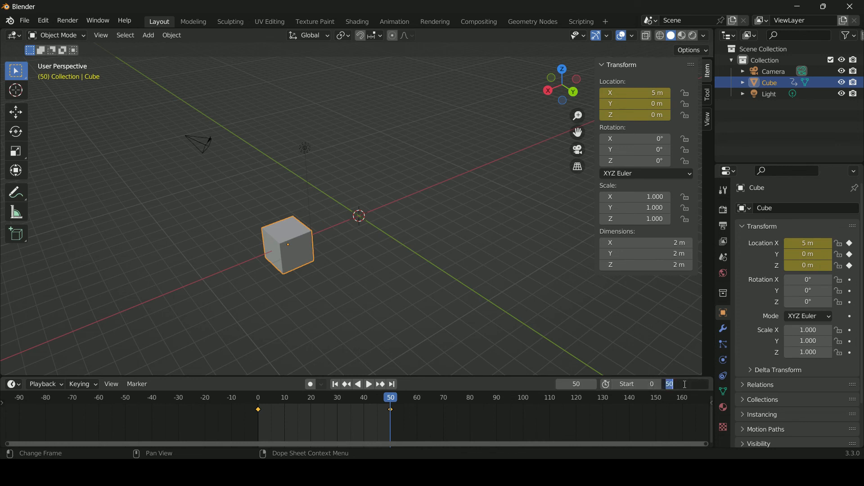
text(70)
key(Return)
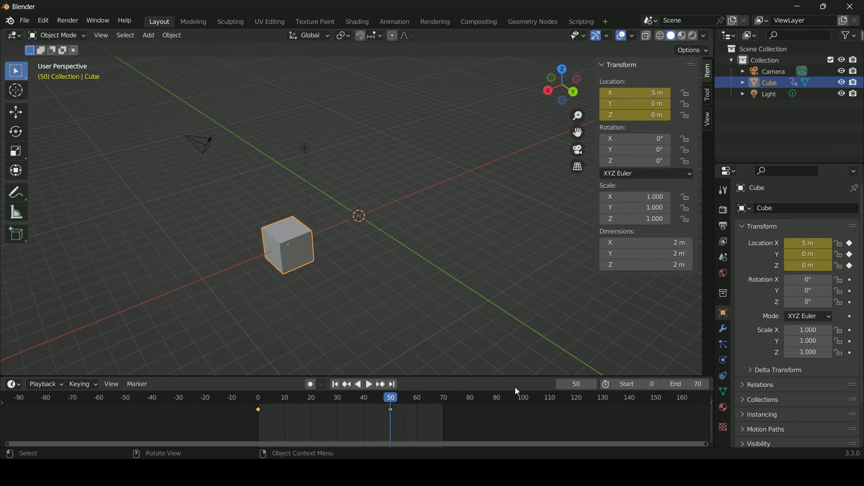
Go to frame 70, set the Cube's X location to 0 m and insert location keyframes there.
click(585, 384)
text(7)
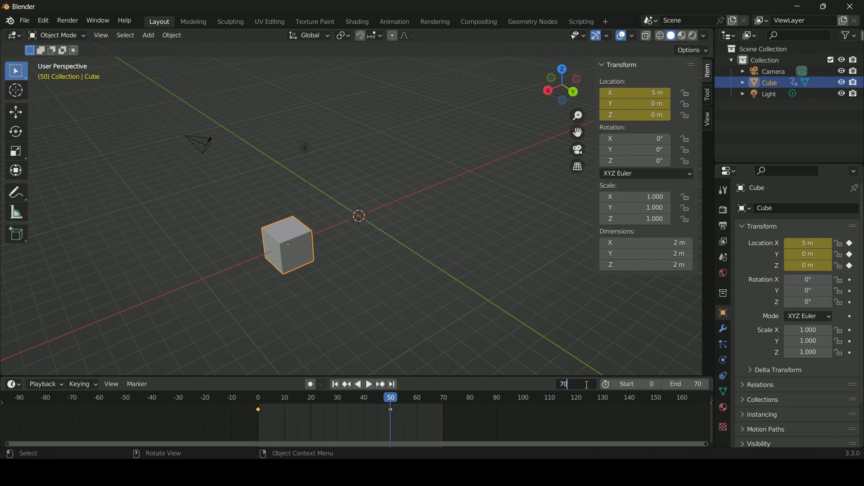
text(0)
key(Return)
click(629, 91)
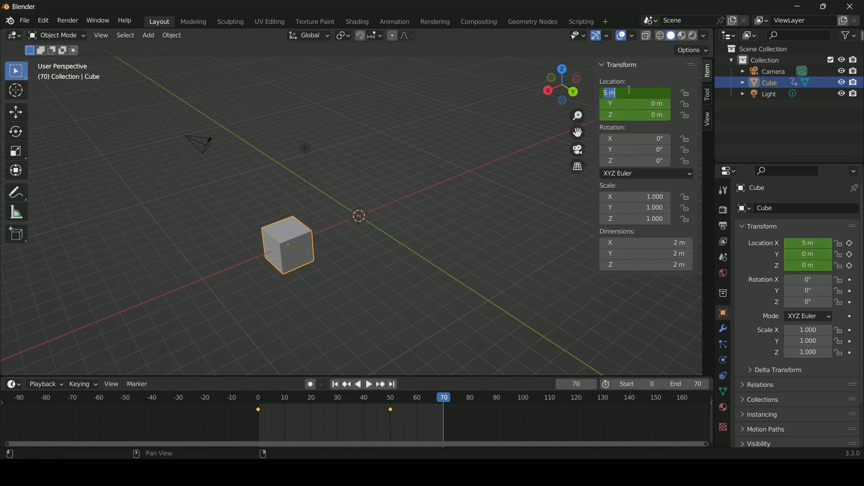
text(0)
key(Return)
right_click(629, 91)
click(630, 89)
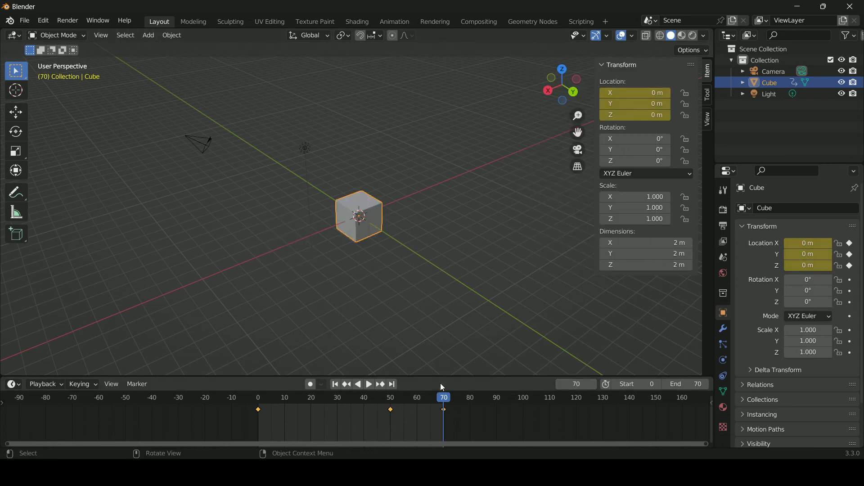
Play the Cube's animation over the full frame range and stop the playback.
click(244, 412)
key(space)
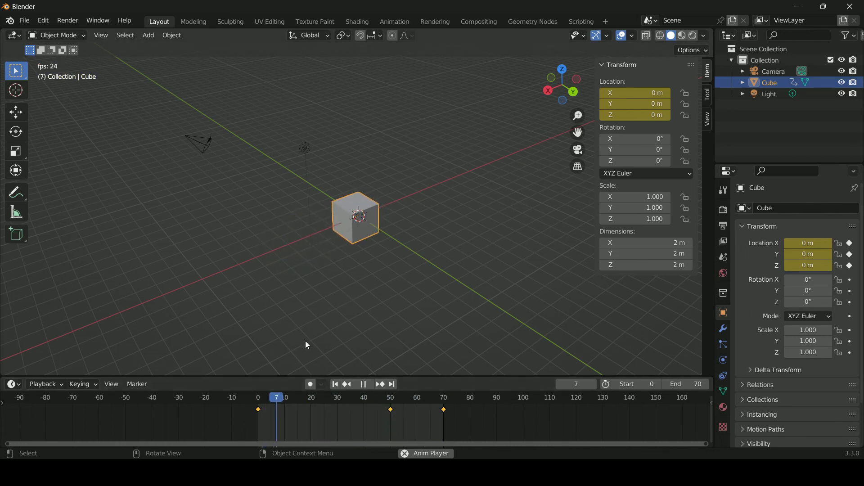
key(space)
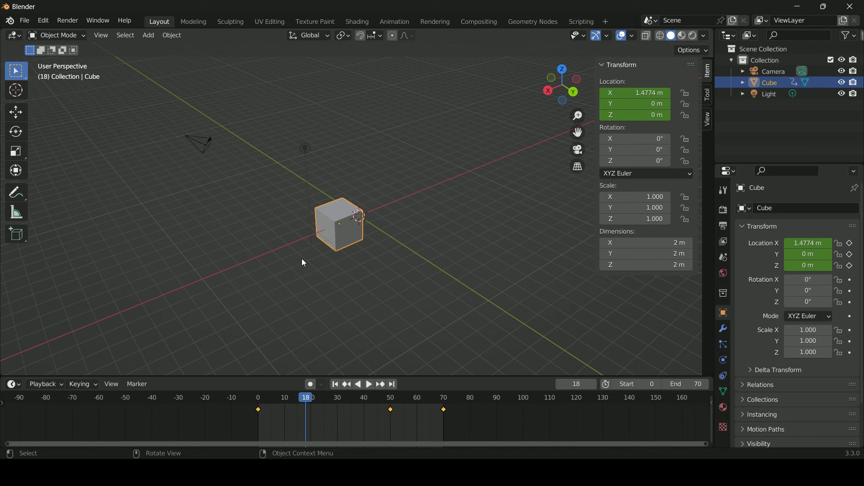
Start an FBX export into the project's Models folder, with the playhead moved back to frame 0.
click(23, 19)
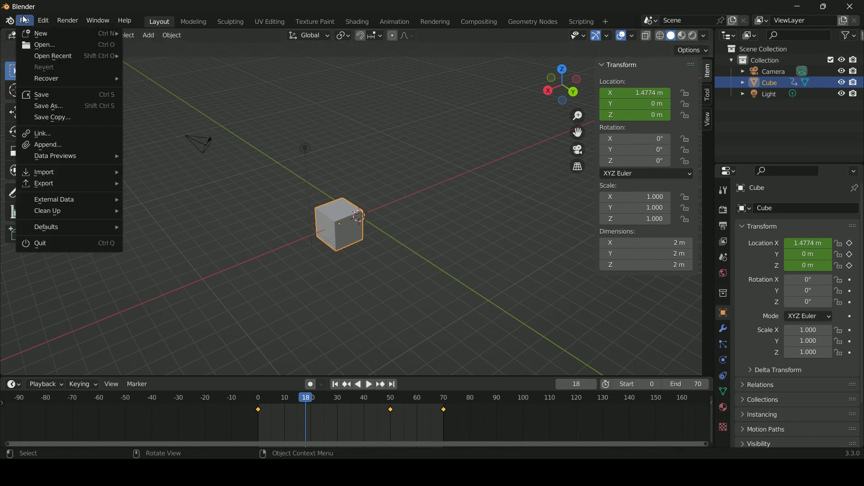
mouse_move(55, 185)
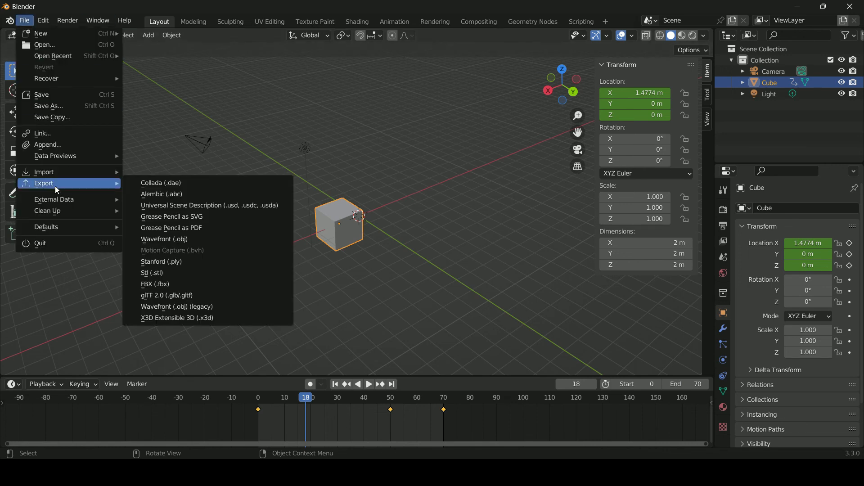
click(175, 287)
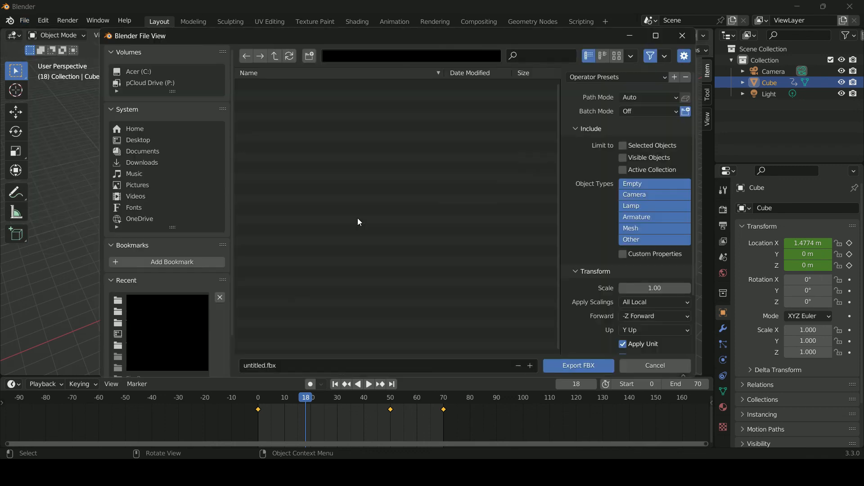
click(246, 57)
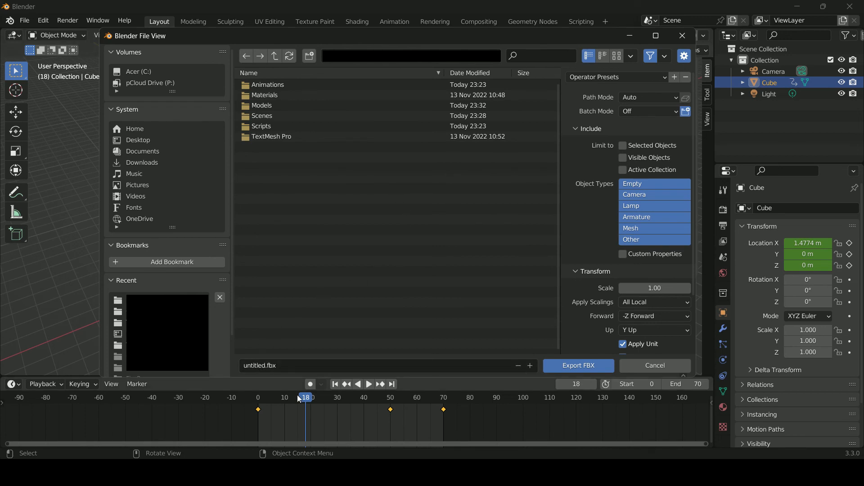
drag(298, 398, 253, 400)
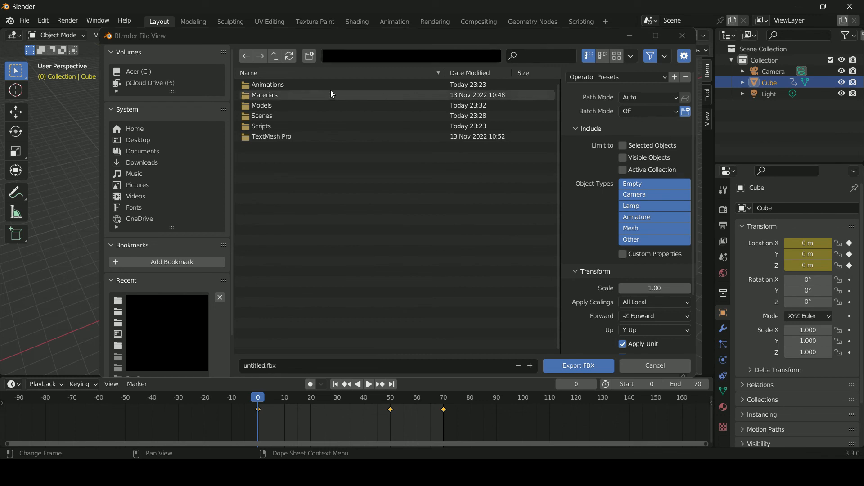
click(282, 105)
double_click(279, 105)
Name the export file NeoCube.fbx.
click(258, 365)
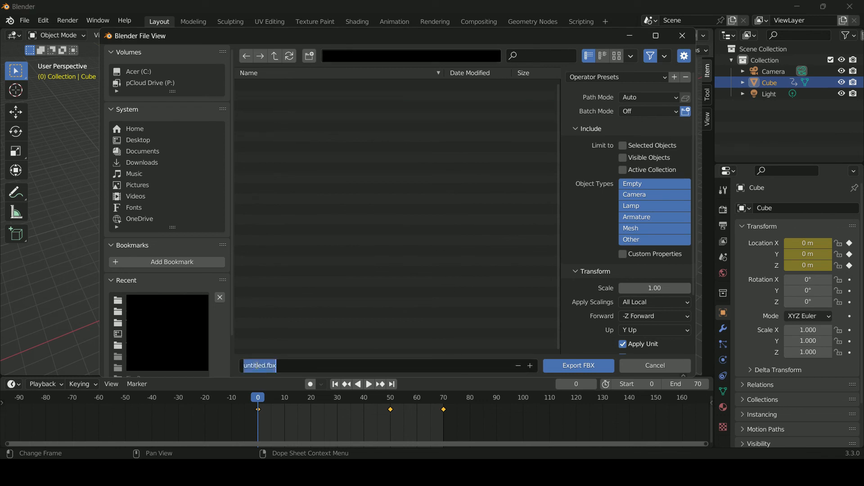
double_click(258, 366)
text(Neo)
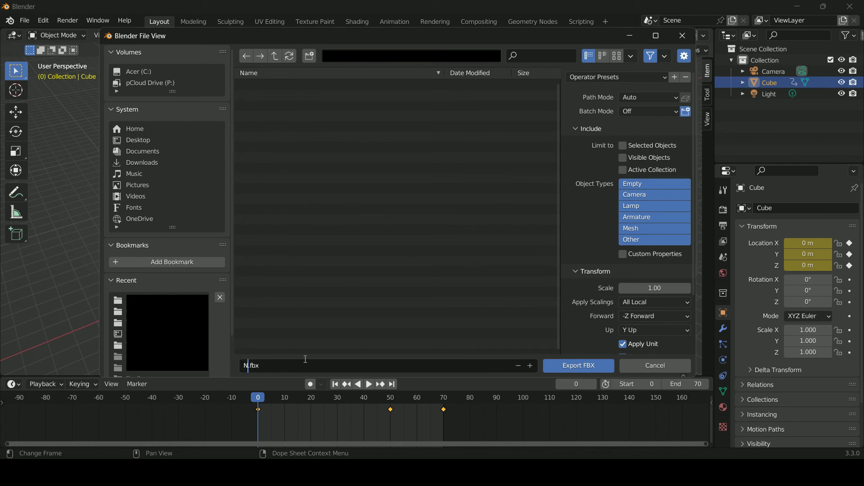
text(Cube)
Apply the ToUnity operator preset and export the selected Cube as FBX.
click(609, 75)
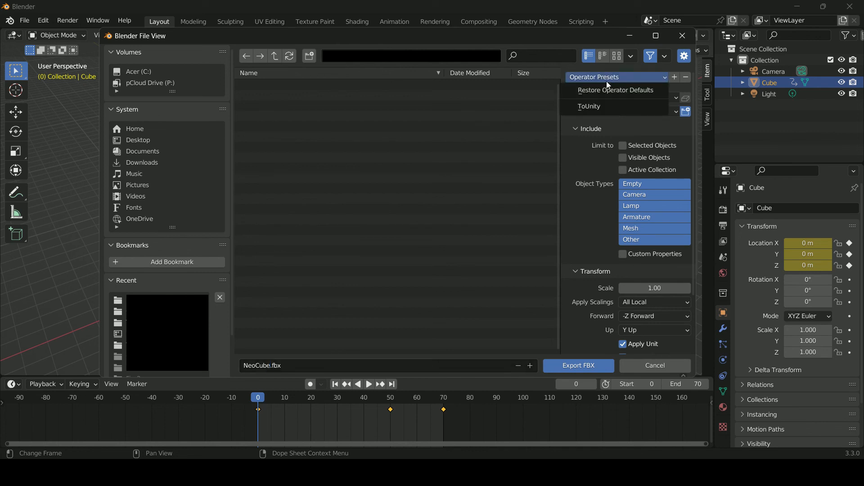
click(602, 107)
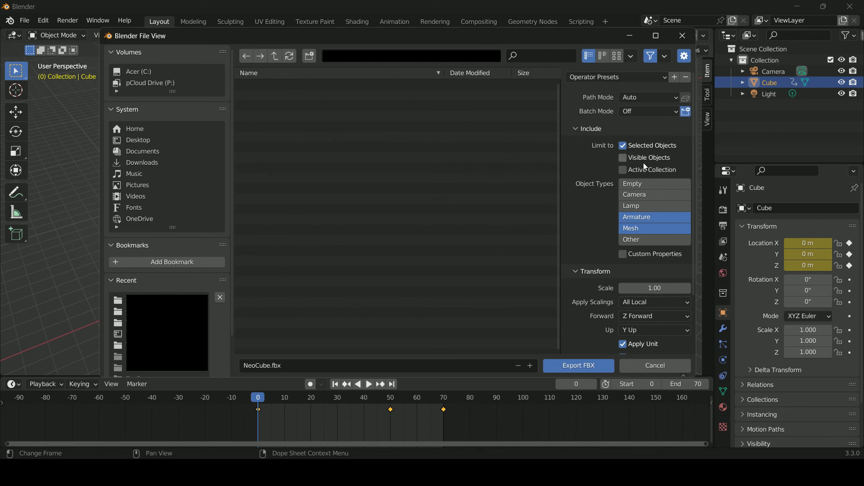
scroll(592, 193, down, 4)
scroll(601, 143, up, 4)
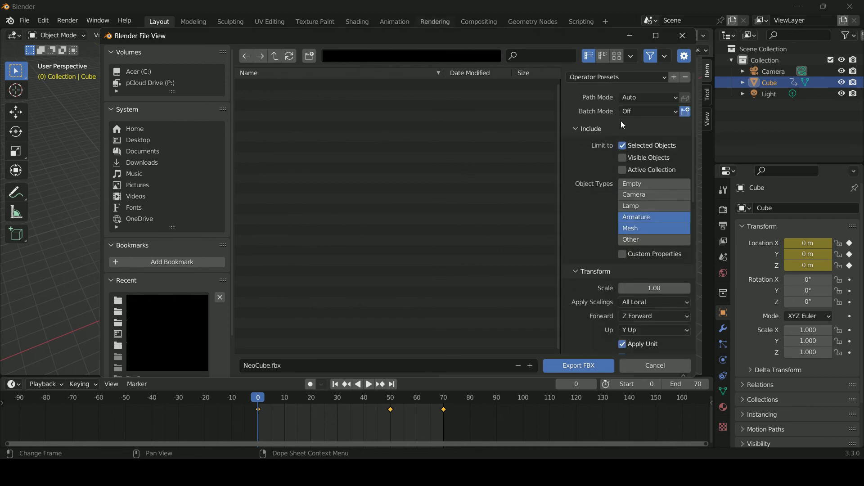
drag(507, 38, 467, 205)
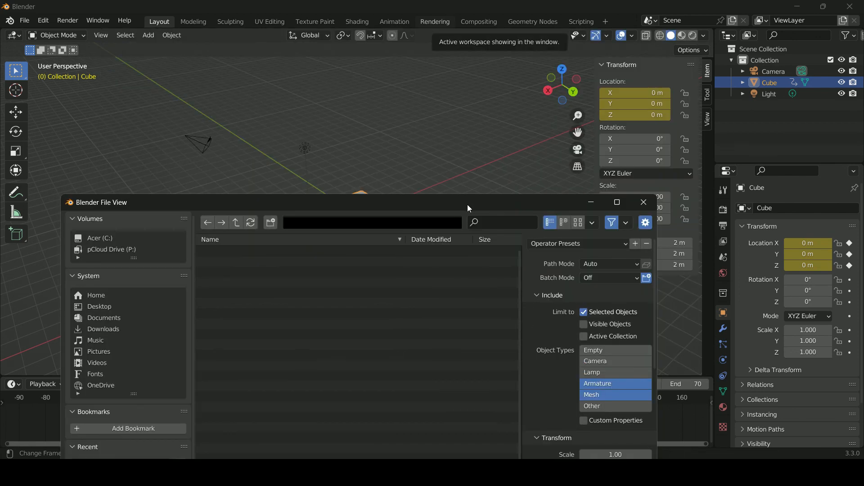
drag(379, 199, 388, 72)
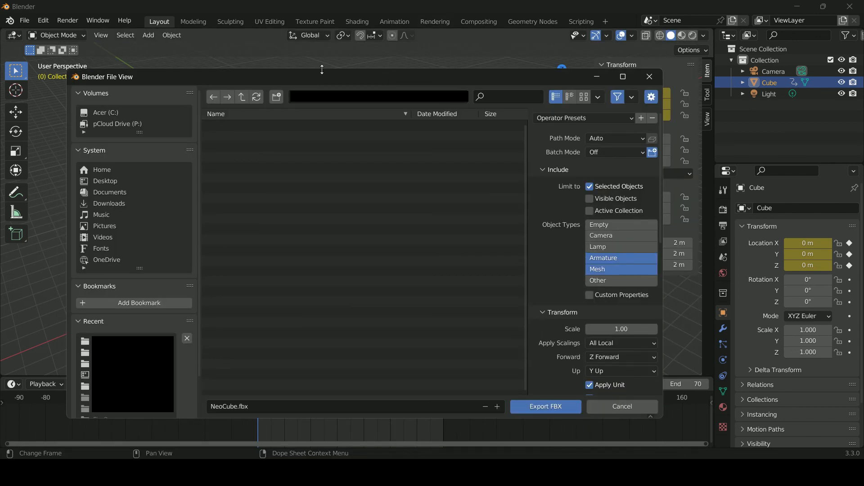
click(545, 407)
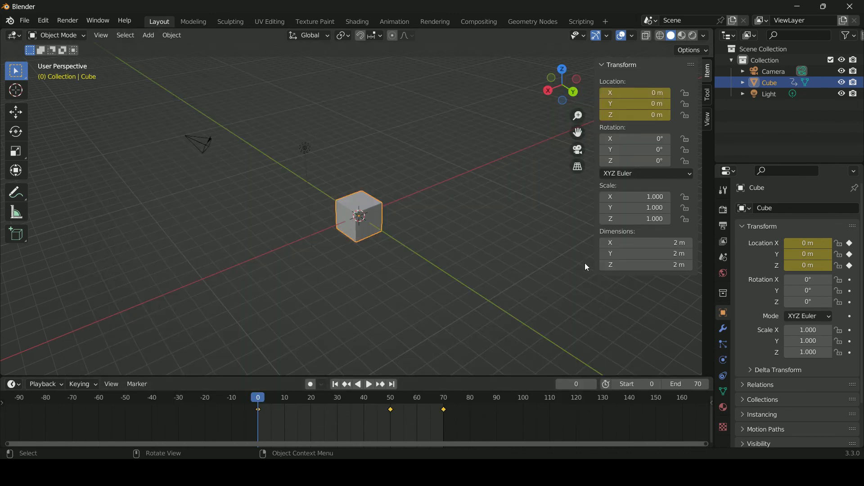
Switch to Unity, expand the NeoCube model in the Models folder and inspect its Cube|CubeAction animation clip.
click(546, 473)
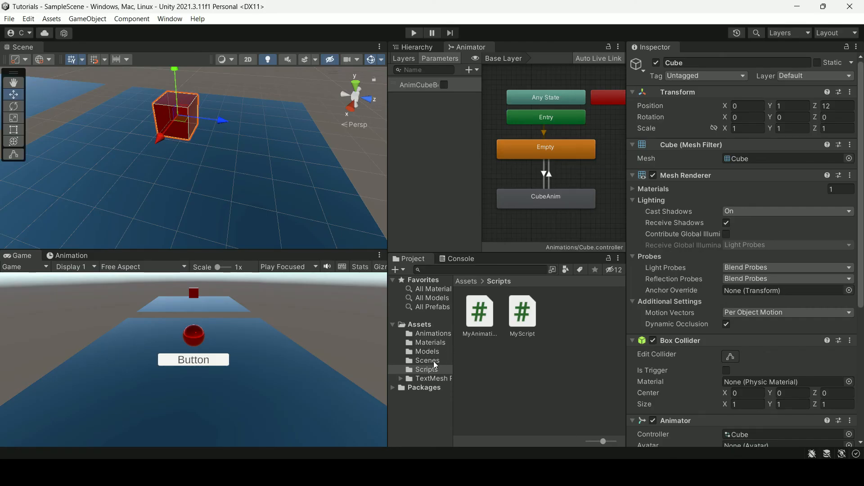
click(428, 351)
click(478, 320)
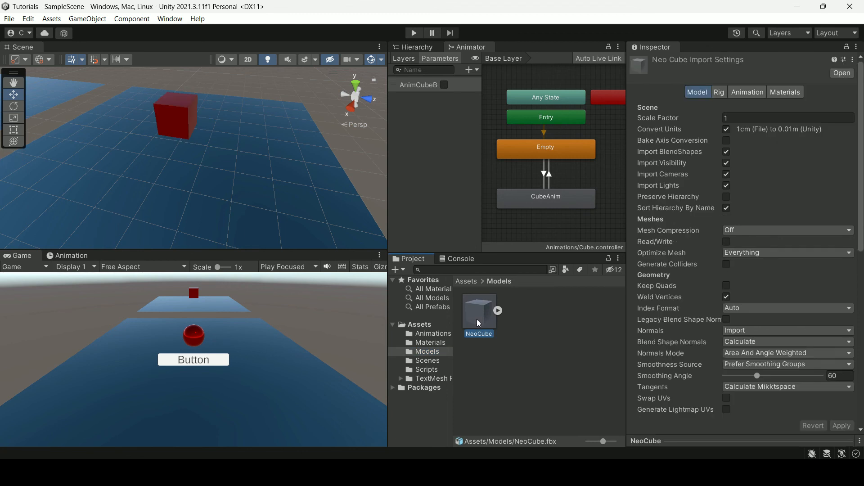
click(498, 311)
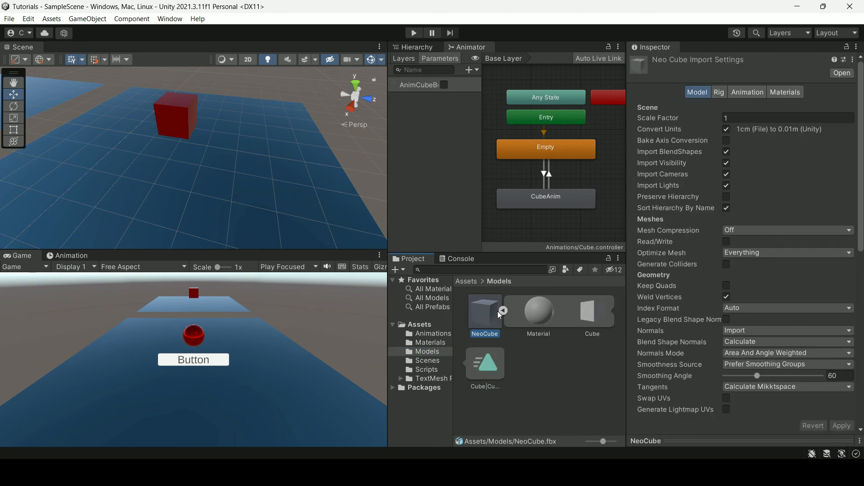
click(531, 388)
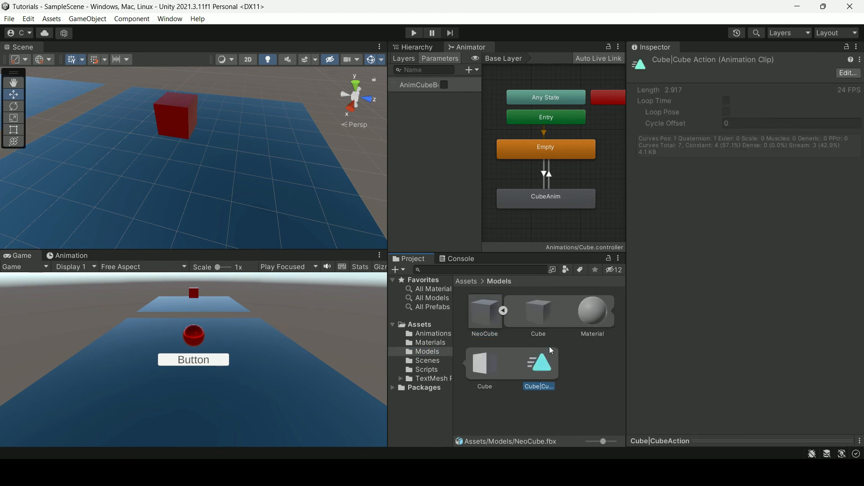
Check the contents of the Animations folder and return to the Models folder.
click(425, 334)
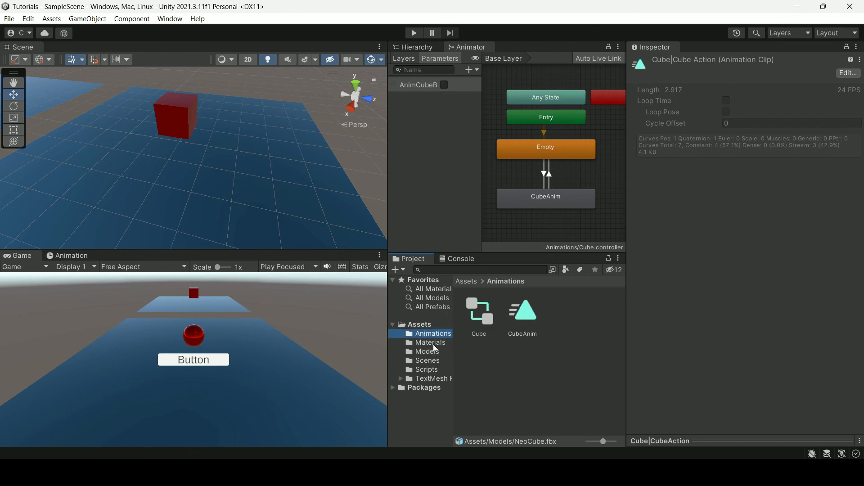
click(433, 350)
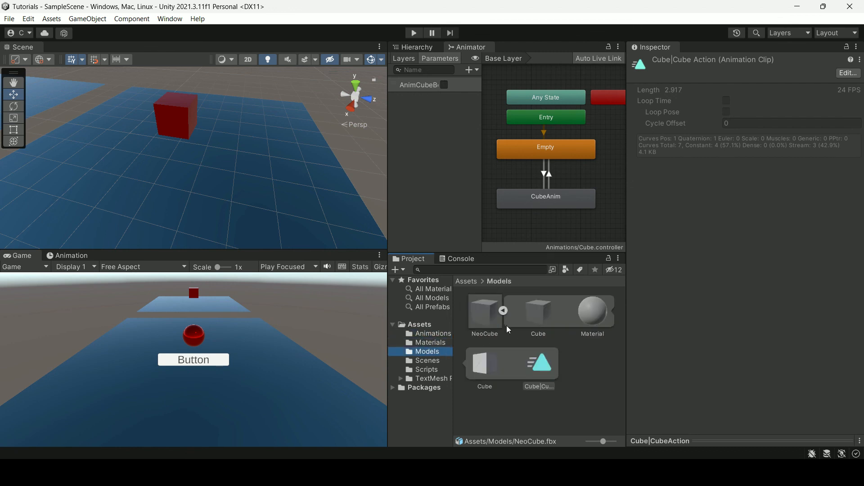
scroll(509, 179, down, 5)
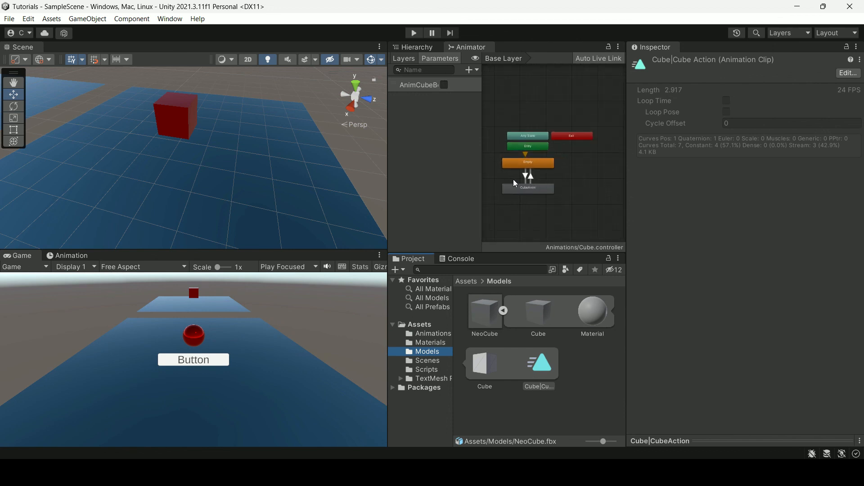
scroll(506, 189, up, 5)
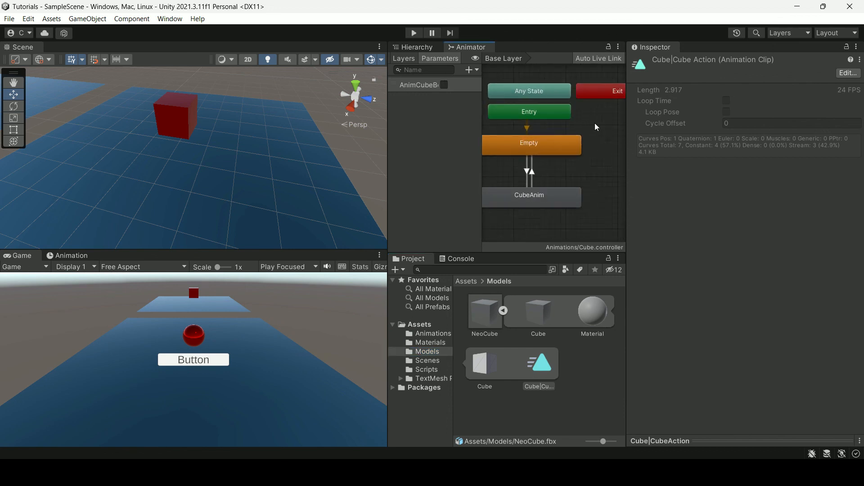
Add NeoCube's Cube|CubeAction clip as a state in the Cube controller's Animator graph.
click(483, 315)
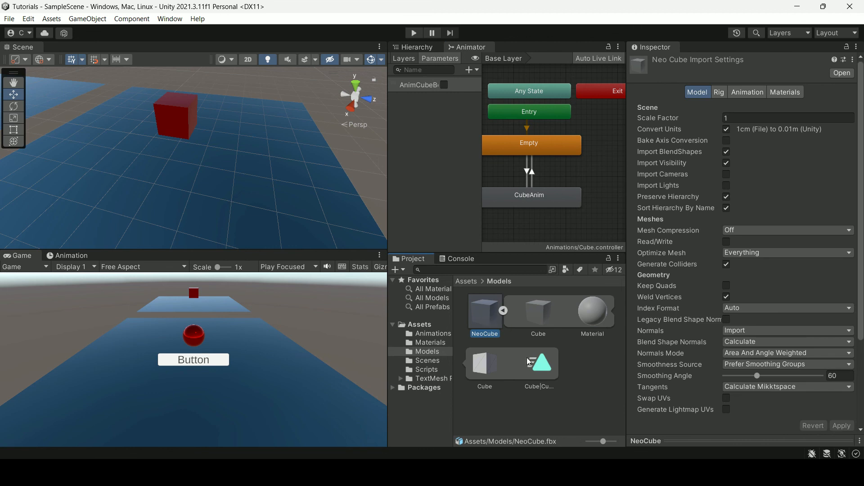
drag(584, 214, 583, 213)
middle_drag(580, 193, 516, 157)
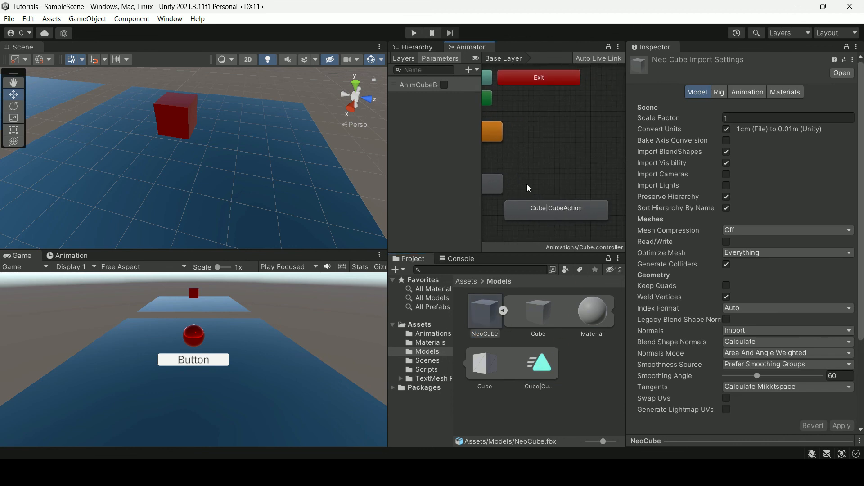
scroll(532, 181, down, 5)
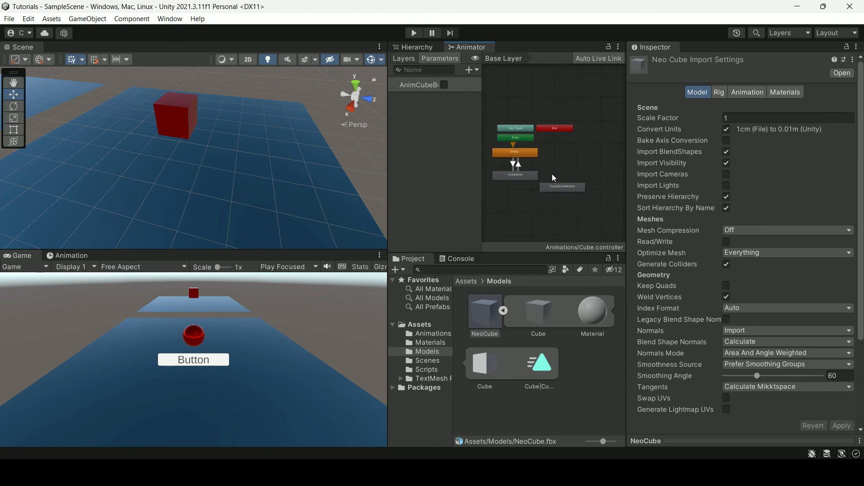
scroll(545, 177, up, 2)
scroll(554, 207, up, 3)
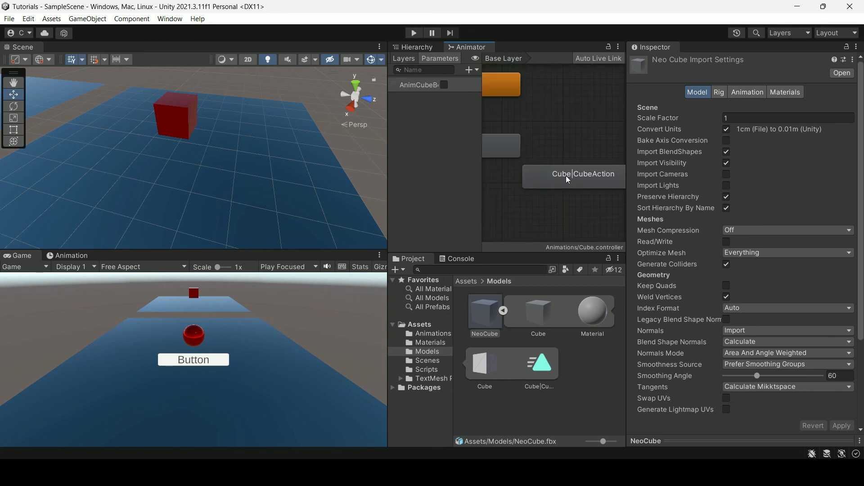
scroll(583, 181, down, 4)
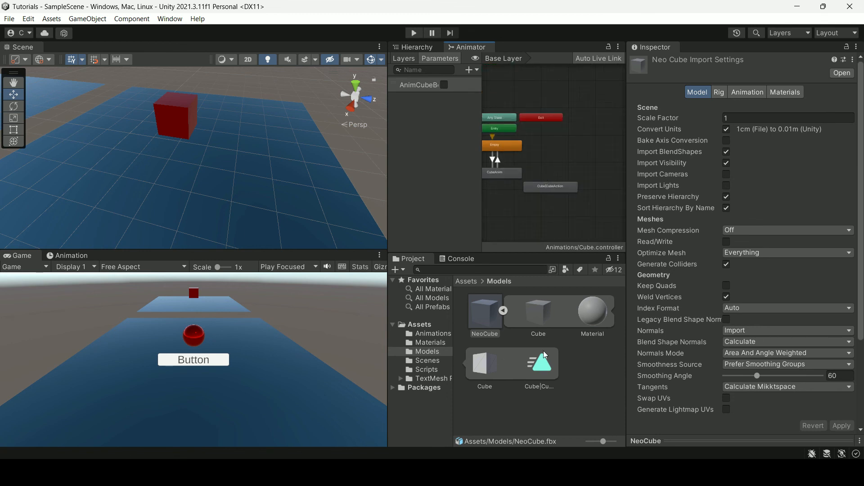
scroll(553, 198, up, 4)
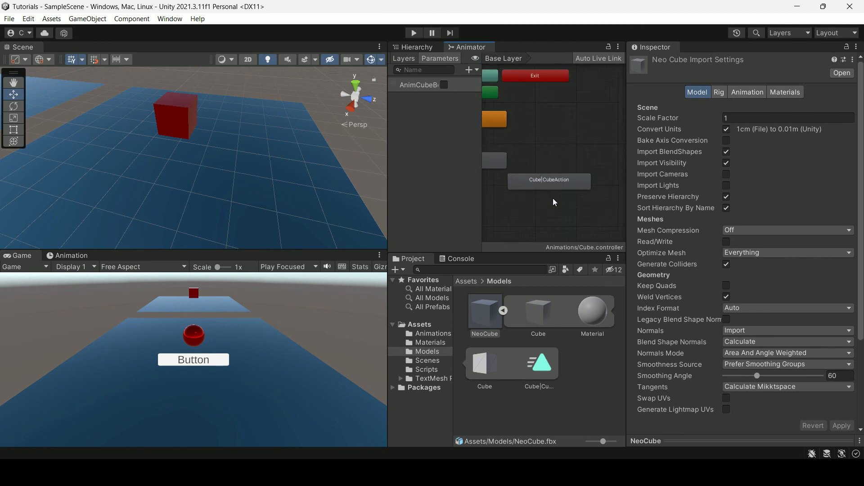
Delete the Cube|CubeAction state from the Animator graph and collapse the NeoCube model.
click(550, 179)
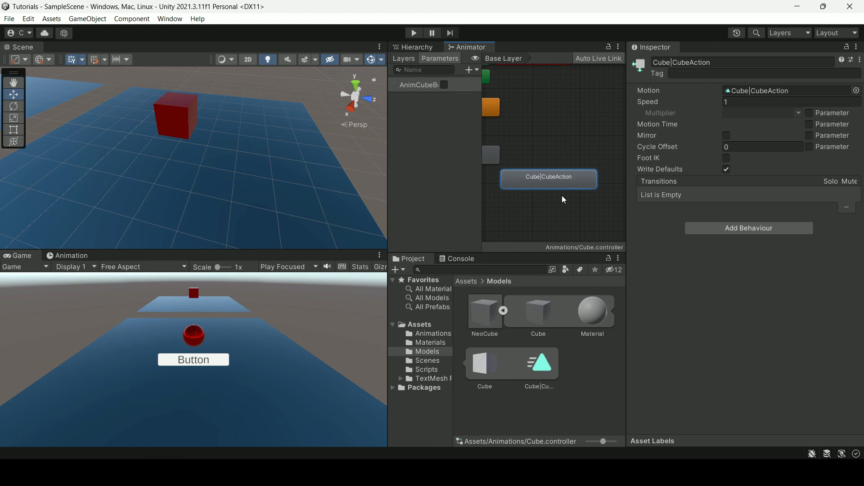
click(502, 311)
key(Delete)
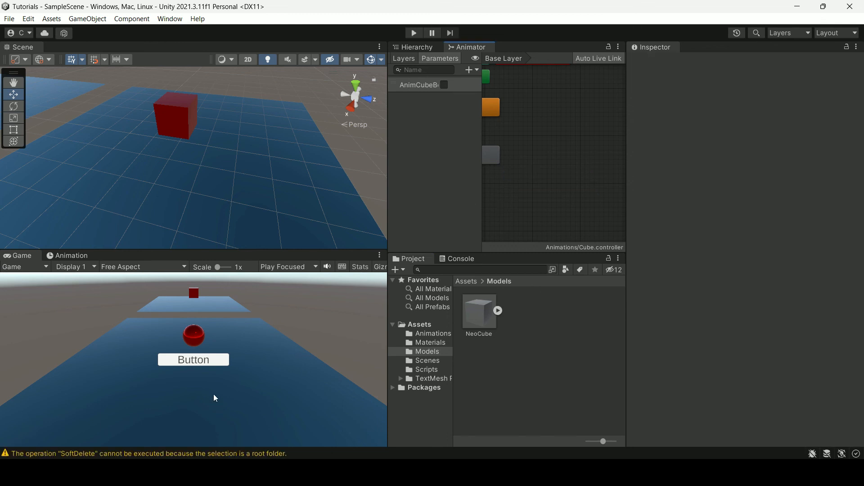
Clear the Console messages and return to the project assets.
click(457, 259)
click(401, 270)
click(409, 258)
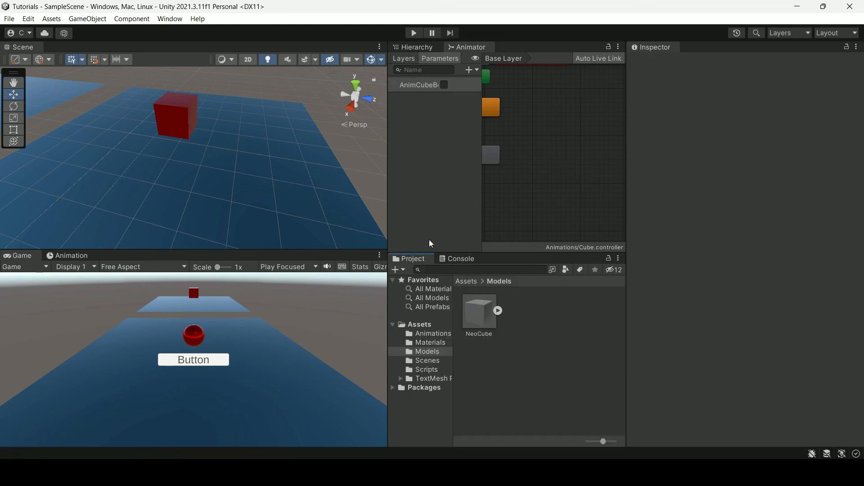
Frame all states of the Cube controller's Base Layer in the Animator graph.
click(564, 150)
key(a)
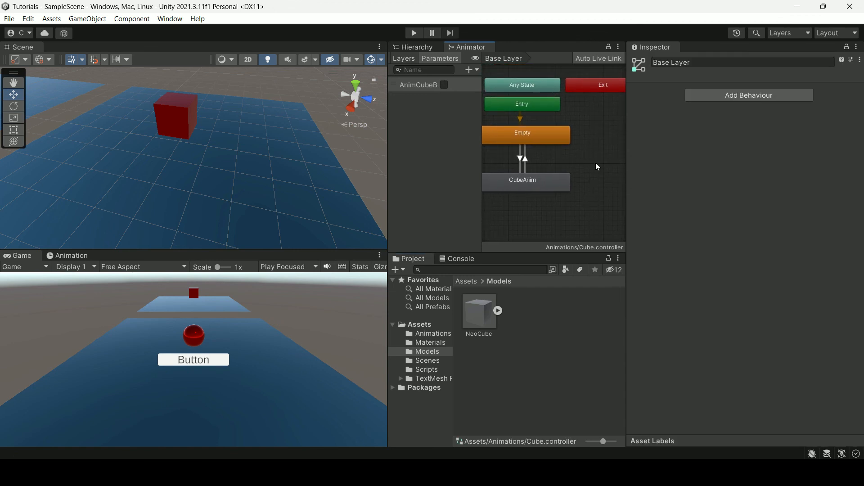
middle_drag(568, 155, 568, 158)
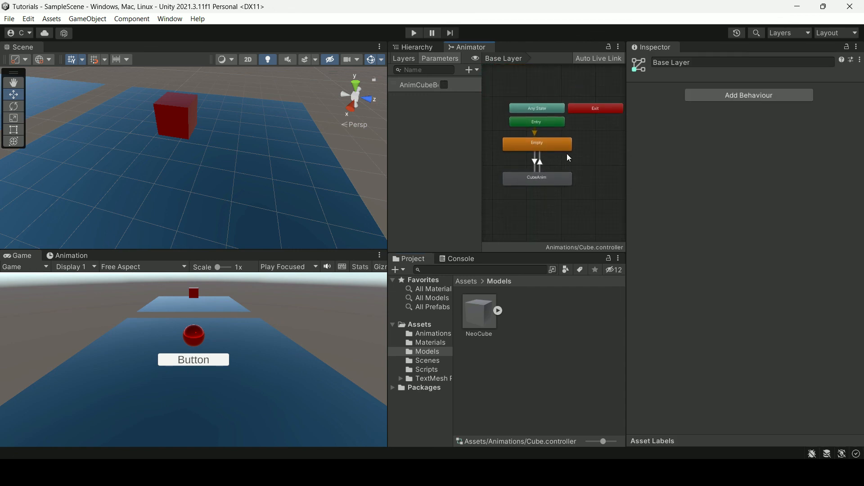